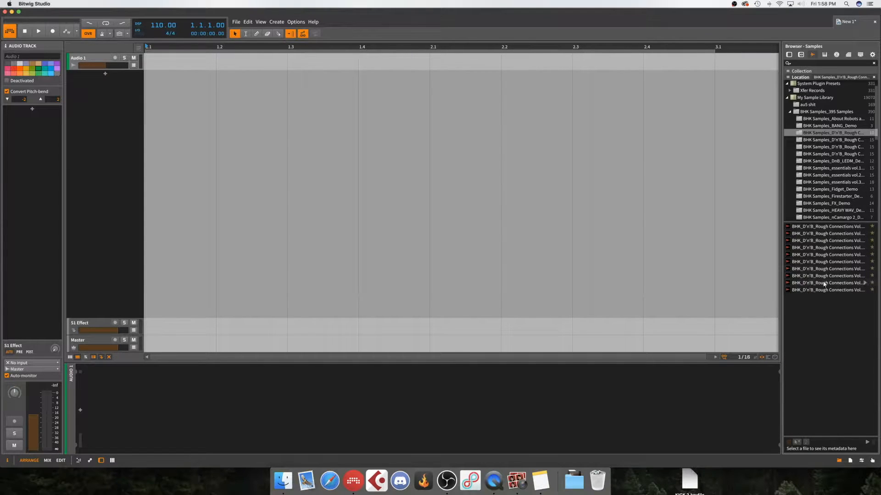
Place sample (6) from BHK_D'n'B_Rough Connections Vol.1_Demo at bar 1 of the audio track and open the clip for editing
{"action": "left_click", "coordinate": [866, 269]}
{"action": "left_click_drag", "start_coordinate": [842, 270], "coordinate": [146, 59]}
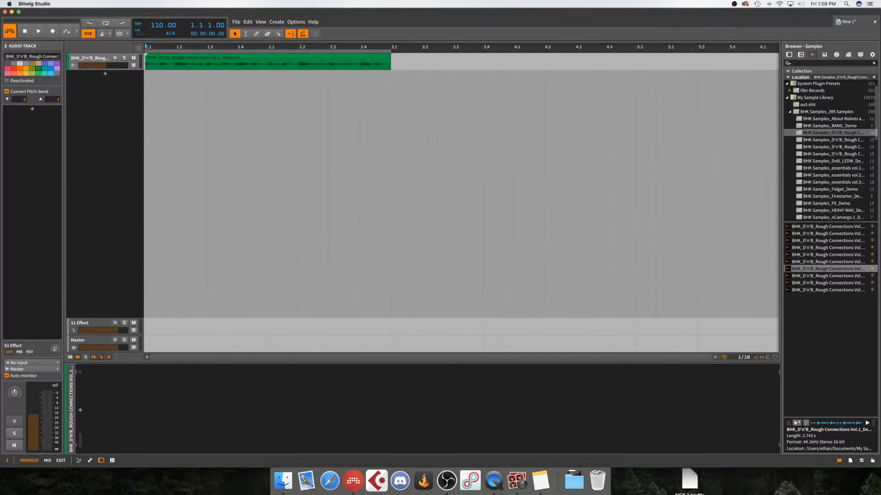
{"action": "double_click", "coordinate": [161, 61]}
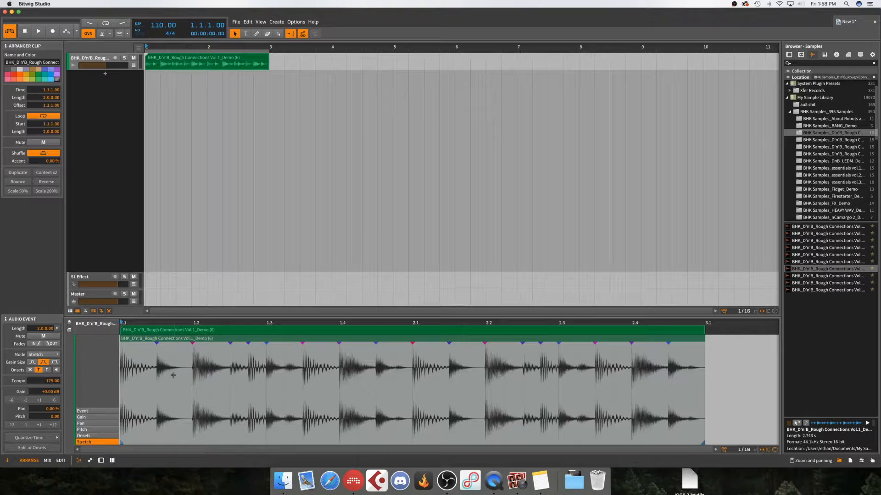
Audition the drum loop and set the project tempo to 145 BPM
{"action": "key", "text": "space"}
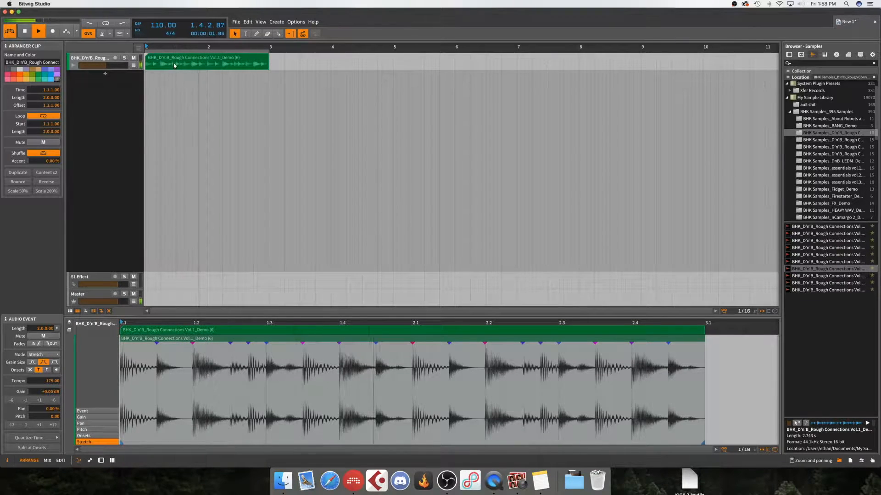
{"action": "double_click", "coordinate": [157, 27]}
{"action": "type", "text": "145"}
{"action": "key", "text": "Return"}
{"action": "key", "text": "space"}
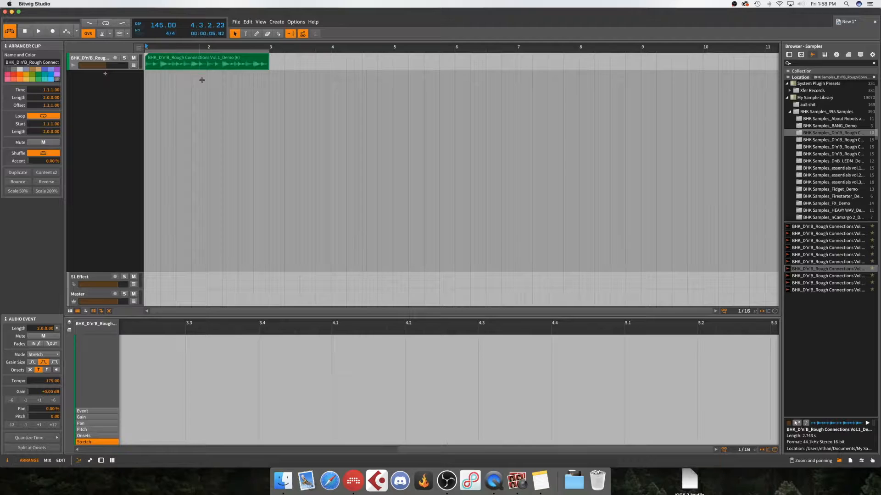
{"action": "left_click", "coordinate": [189, 68]}
{"action": "key", "text": "space"}
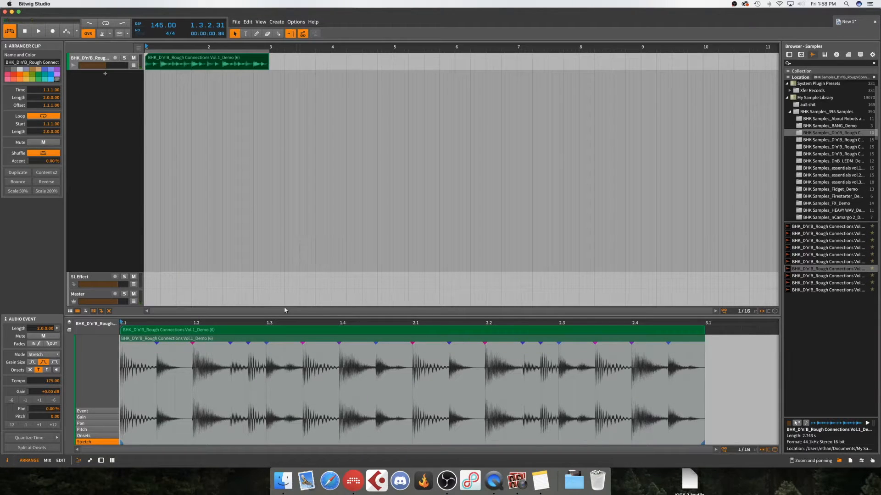
Split the drum loop clip at bar 2 and slice its second bar into a Drum Machine
{"action": "left_click_drag", "start_coordinate": [254, 326], "coordinate": [279, 302]}
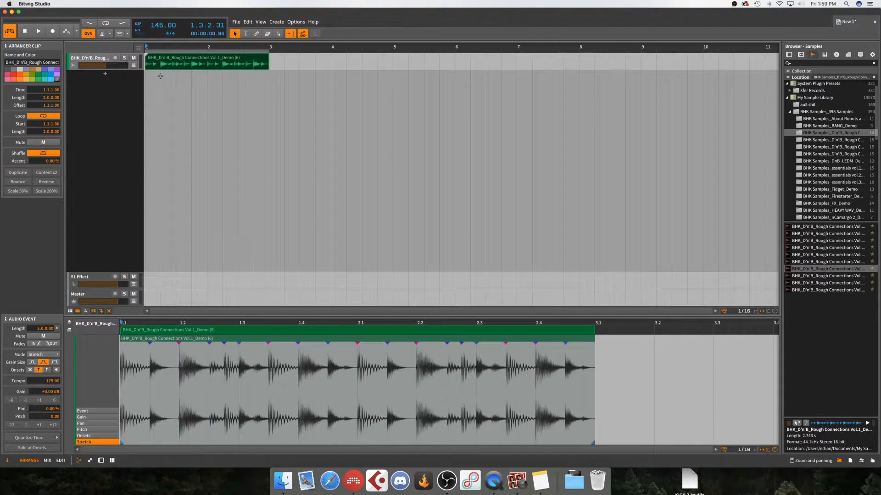
{"action": "left_click", "coordinate": [208, 63]}
{"action": "left_click", "coordinate": [227, 63]}
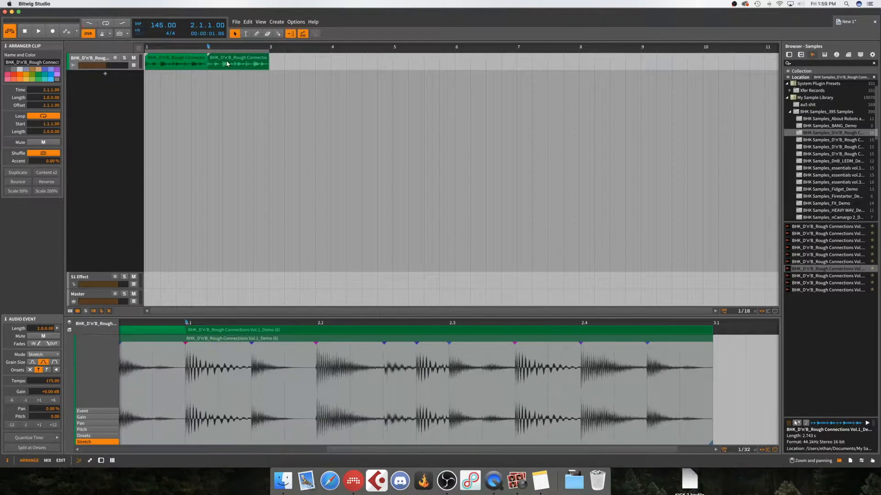
{"action": "right_click", "coordinate": [222, 67]}
{"action": "left_click", "coordinate": [272, 134]}
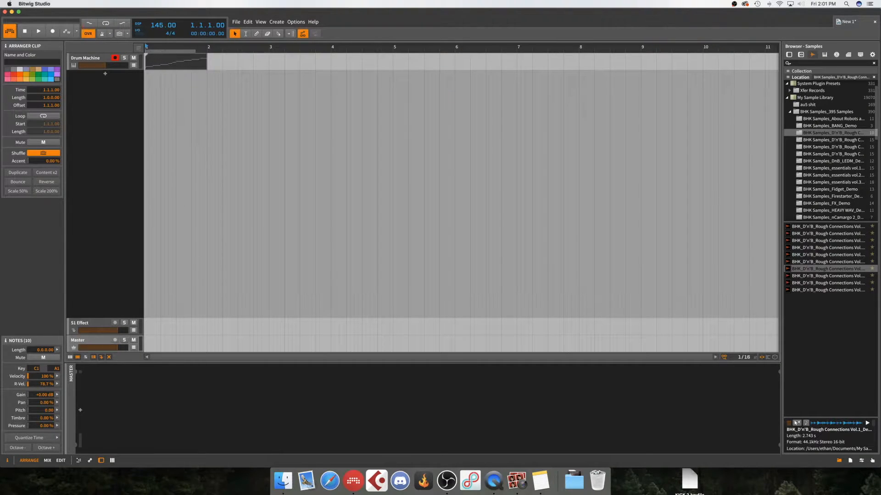
Set the arranger loop over bar 1, enable looping and audition the sliced drum clip
{"action": "left_click_drag", "start_coordinate": [166, 47], "coordinate": [194, 51]}
{"action": "key", "text": "space"}
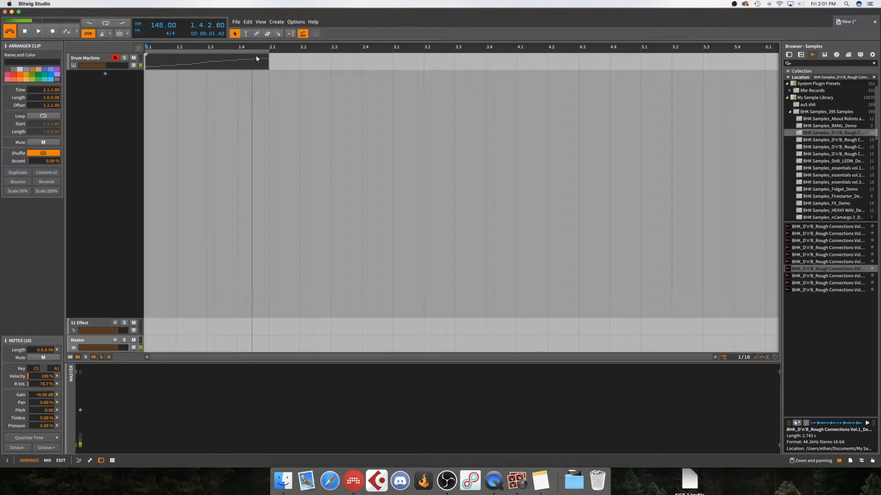
{"action": "key", "text": "super+l"}
{"action": "key", "text": "space"}
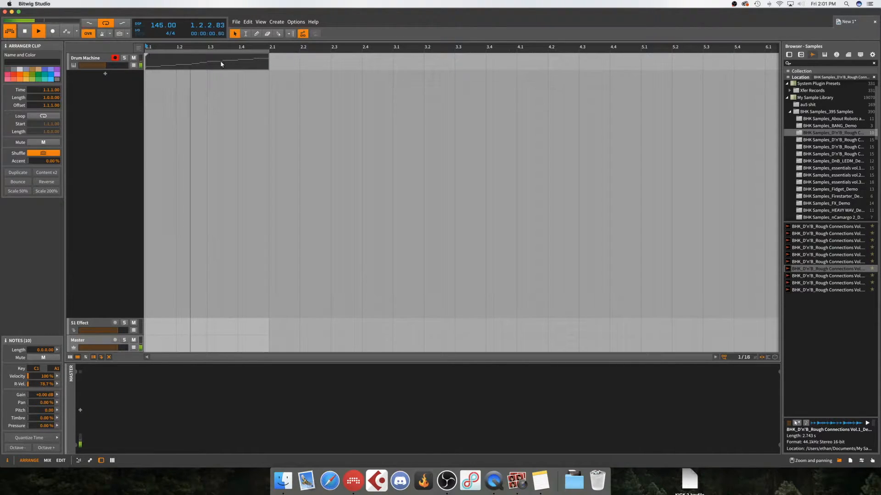
{"action": "left_click", "coordinate": [234, 96]}
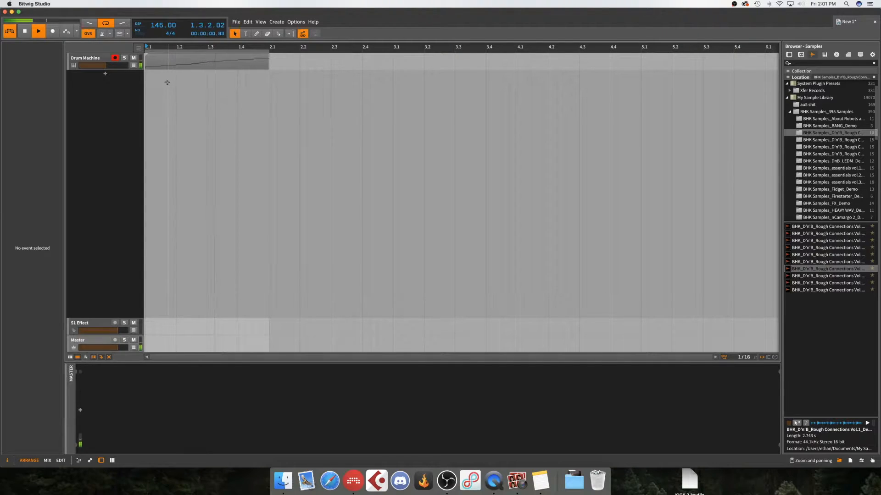
{"action": "key", "text": "space"}
Add FabFilter Pro-Q 2 after the Drum Machine in the track's device chain and move its window over the arranger
{"action": "left_click", "coordinate": [187, 62]}
{"action": "left_click", "coordinate": [103, 59]}
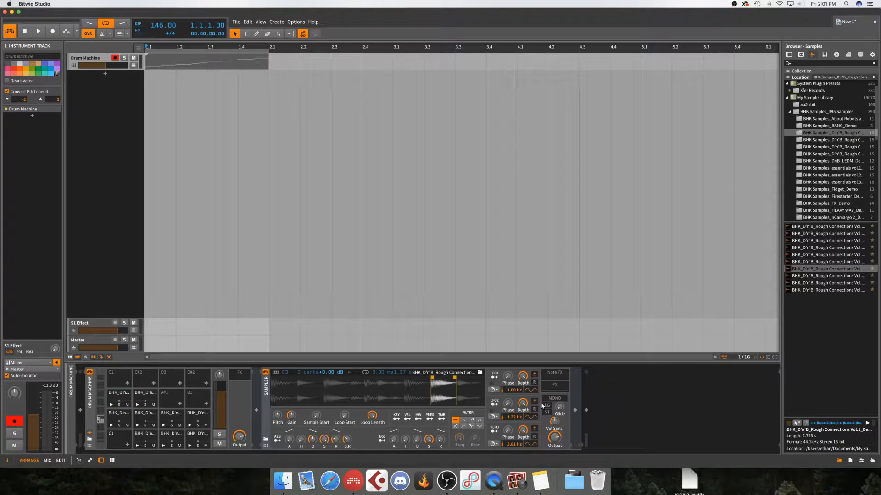
{"action": "key", "text": "space"}
{"action": "left_click", "coordinate": [616, 441]}
{"action": "double_click", "coordinate": [615, 438]}
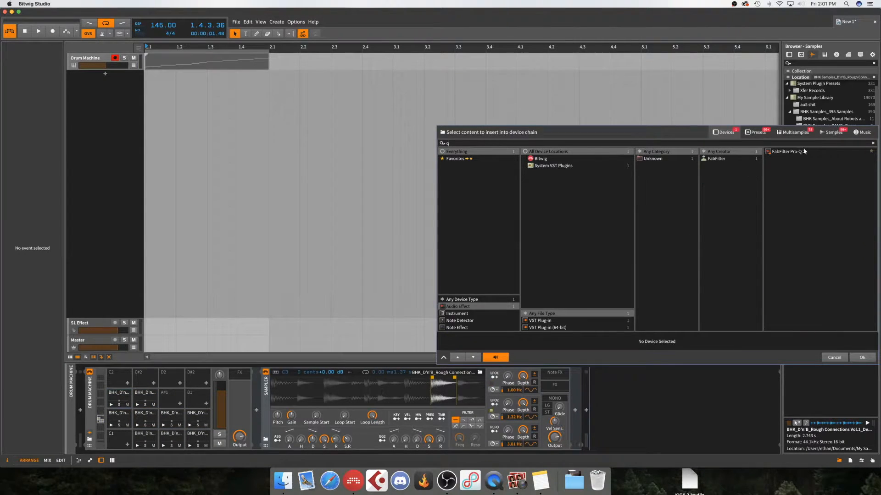
{"action": "double_click", "coordinate": [800, 152]}
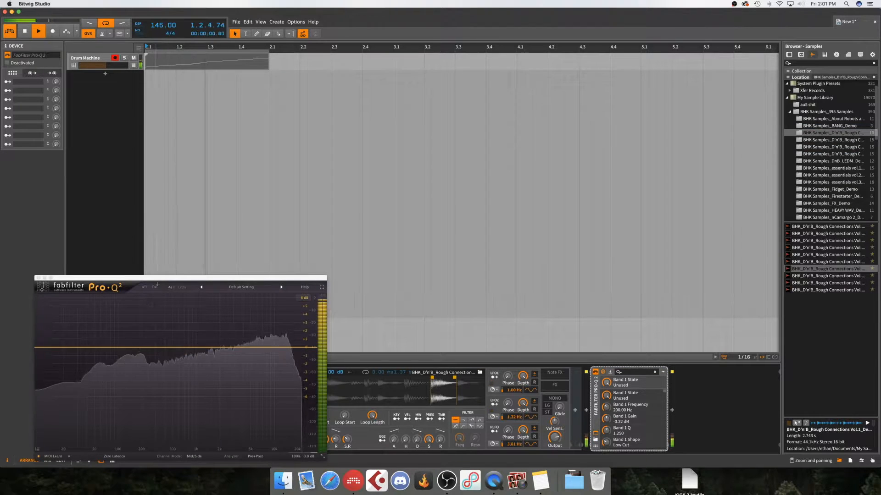
{"action": "left_click_drag", "start_coordinate": [163, 279], "coordinate": [329, 140]}
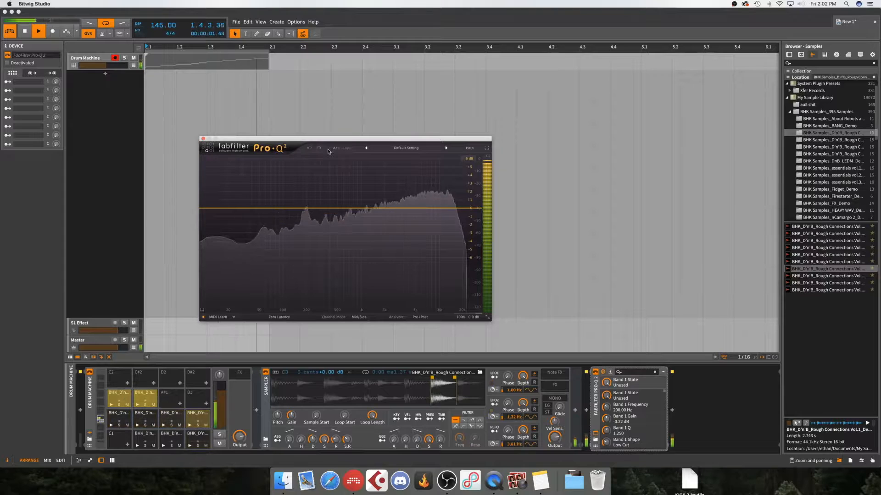
Add a 24 dB/oct low-cut band at about 27.65 Hz in Pro-Q 2, close its window and audition the drums
{"action": "key", "text": "space"}
{"action": "left_click_drag", "start_coordinate": [207, 209], "coordinate": [252, 197]}
{"action": "key", "text": "space"}
{"action": "scroll", "coordinate": [223, 294], "scroll_direction": "up", "scroll_amount": 7}
{"action": "scroll", "coordinate": [223, 293], "scroll_direction": "down", "scroll_amount": 5}
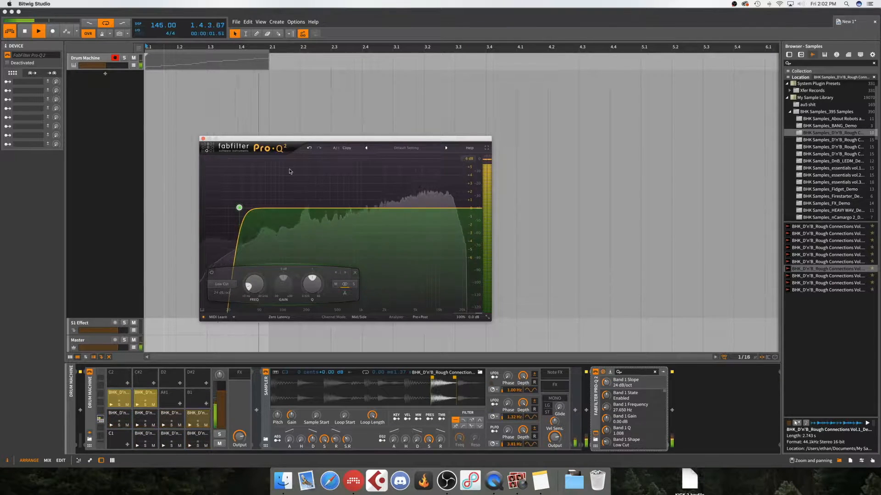
{"action": "key", "text": "space"}
{"action": "left_click", "coordinate": [202, 138]}
{"action": "key", "text": "space"}
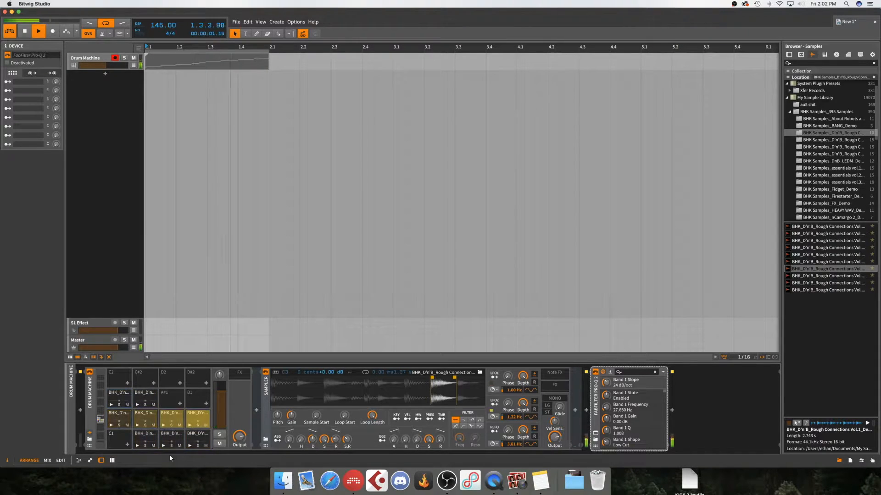
{"action": "key", "text": "space"}
Open the Drum Machine clip's notes and add C#1 hits at 1.2.4 and 1.3.3
{"action": "left_click", "coordinate": [172, 55]}
{"action": "double_click", "coordinate": [170, 57]}
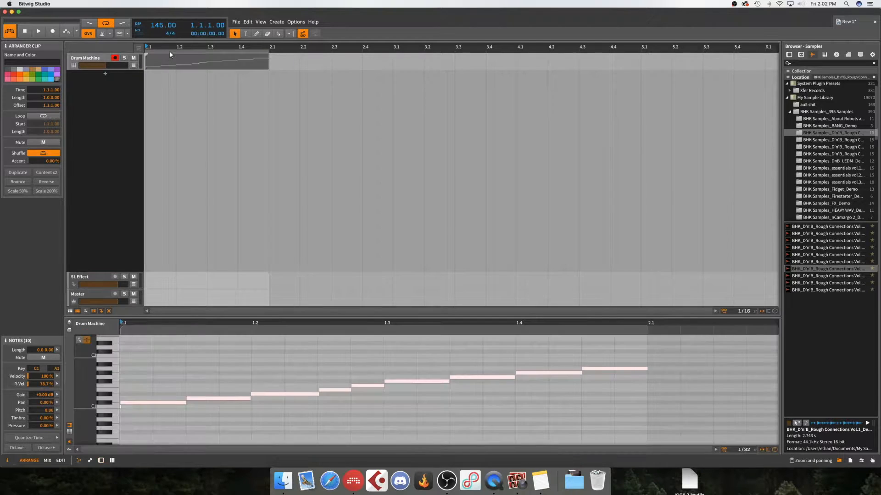
{"action": "left_click", "coordinate": [218, 383]}
{"action": "left_click", "coordinate": [214, 375]}
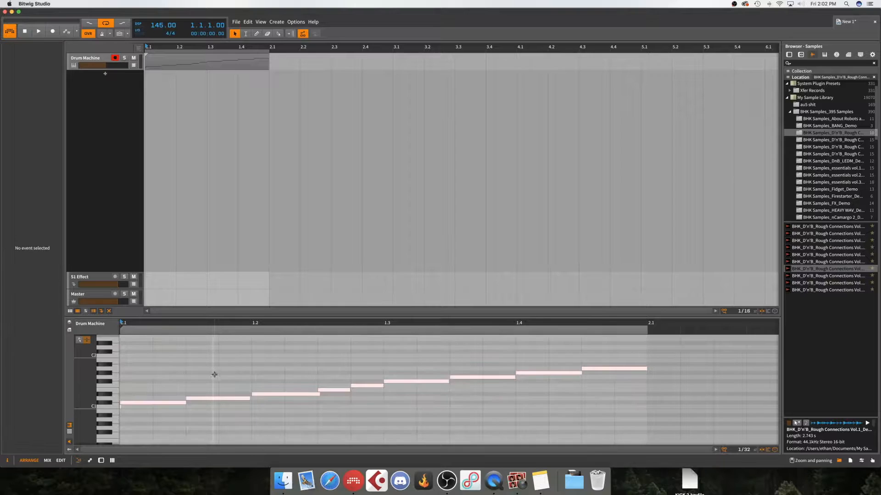
{"action": "left_click_drag", "start_coordinate": [414, 403], "coordinate": [481, 404]}
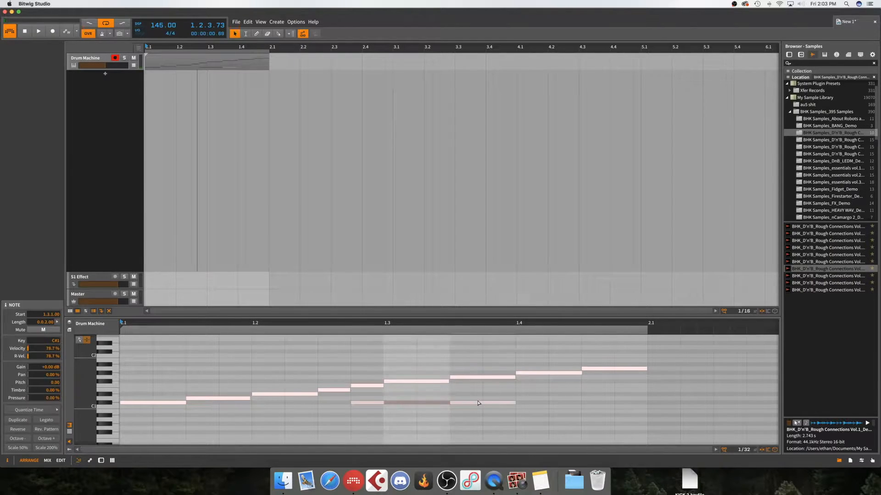
{"action": "left_click", "coordinate": [470, 383]}
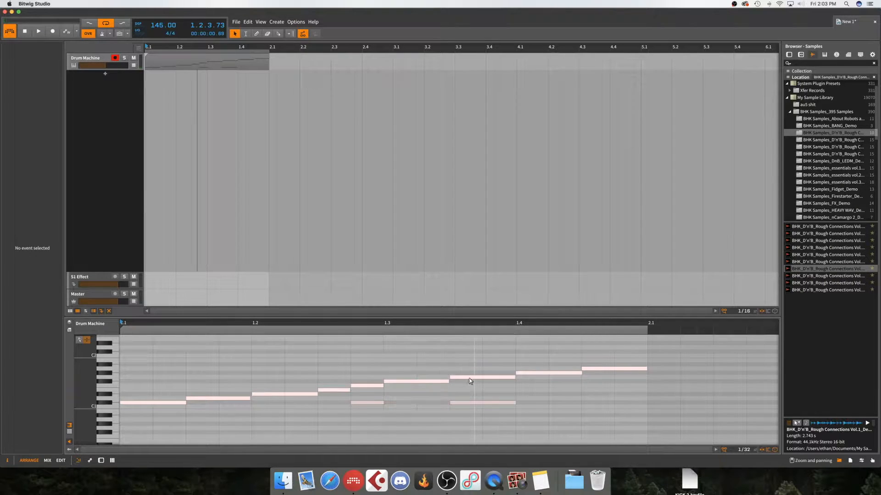
Delete the original higher slice notes at 1.3.3 and 1.2.4 from the drum clip
{"action": "double_click", "coordinate": [468, 377]}
{"action": "left_click", "coordinate": [368, 388]}
{"action": "left_click", "coordinate": [369, 388]}
{"action": "key", "text": "Delete"}
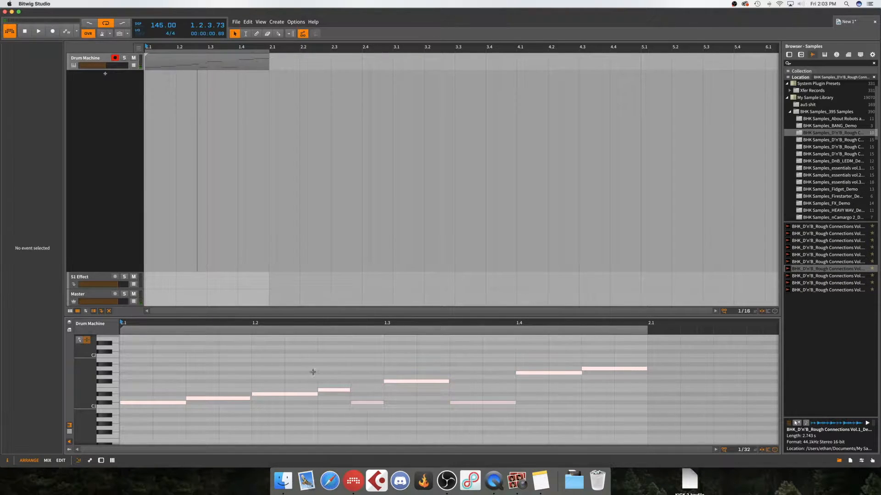
{"action": "left_click", "coordinate": [301, 393]}
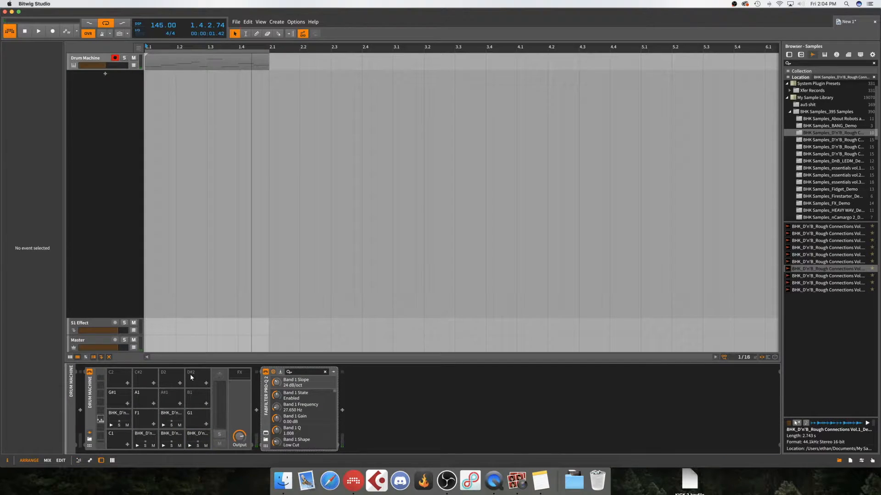
Audition the edited pattern, wrap the Drum Machine in an Instrument Layer and duplicate its layer
{"action": "key", "text": "space"}
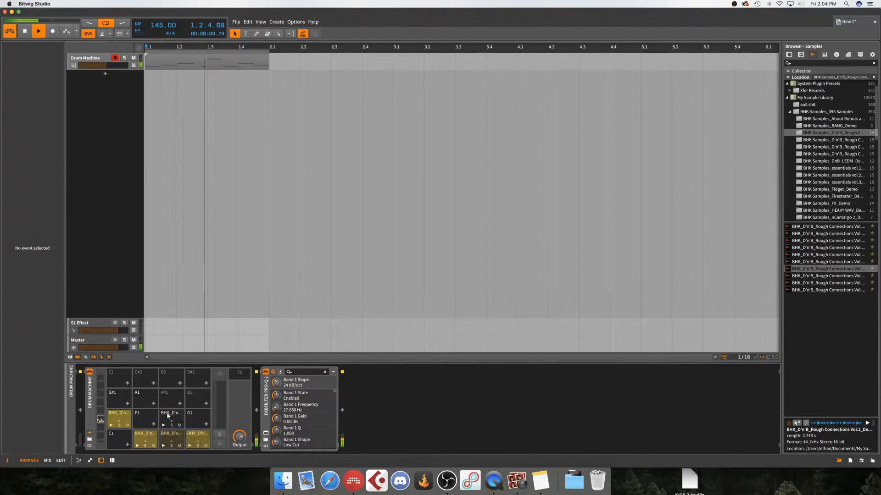
{"action": "key", "text": "space"}
{"action": "left_click", "coordinate": [93, 402]}
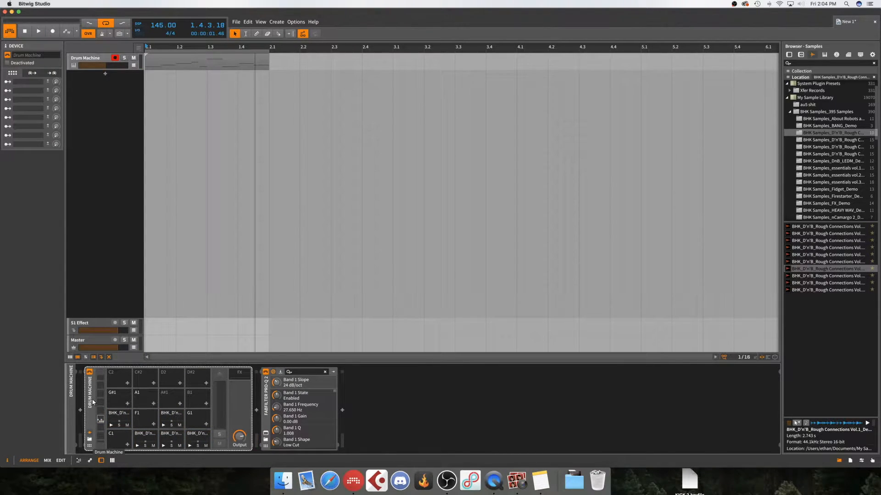
{"action": "key", "text": "super+g"}
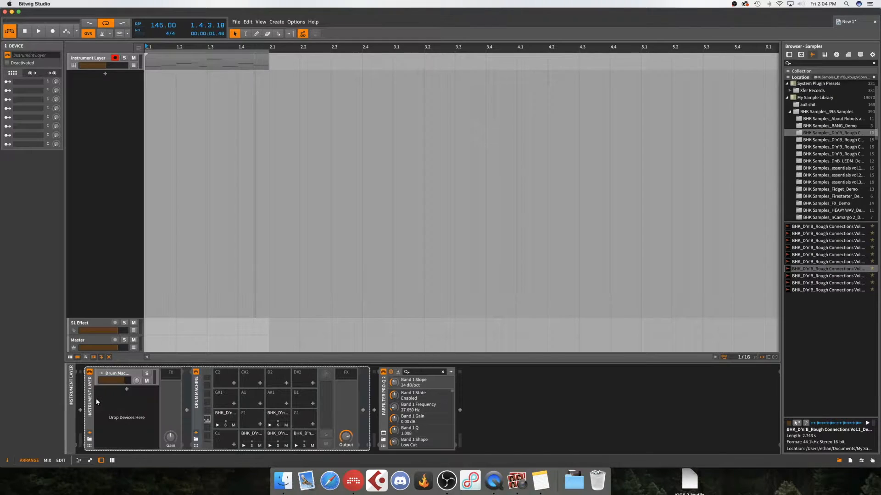
{"action": "left_click", "coordinate": [122, 374]}
{"action": "left_click", "coordinate": [121, 393]}
{"action": "left_click", "coordinate": [114, 395]}
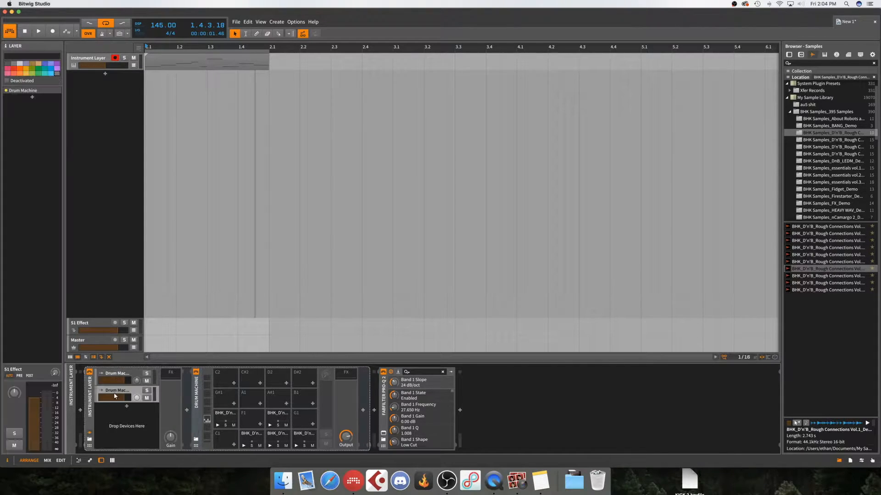
Remove the C#1 and D#1 samples from the second layer's Drum Machine and audition the result
{"action": "left_click", "coordinate": [251, 435]}
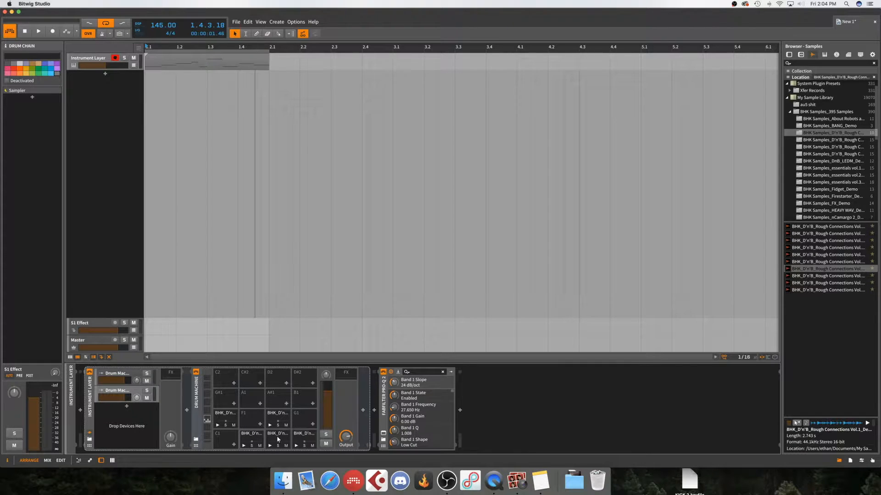
{"action": "key", "text": "Delete"}
{"action": "left_click", "coordinate": [302, 439]}
{"action": "key", "text": "Delete"}
{"action": "key", "text": "space"}
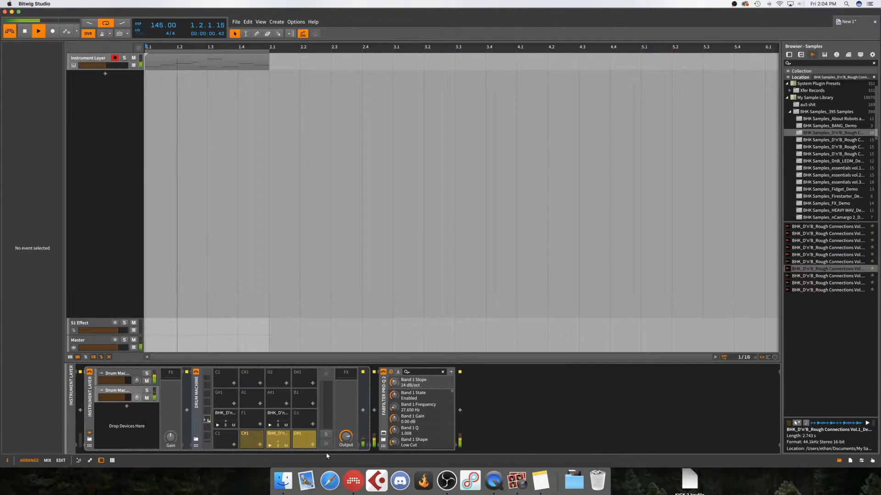
Remove the E1, F#1 and D1 samples from the first layer's Drum Machine and audition the split
{"action": "left_click", "coordinate": [117, 372]}
{"action": "left_click", "coordinate": [225, 420]}
{"action": "key", "text": "Delete"}
{"action": "left_click", "coordinate": [276, 421]}
{"action": "key", "text": "Delete"}
{"action": "left_click", "coordinate": [280, 434]}
{"action": "key", "text": "Delete"}
{"action": "key", "text": "space"}
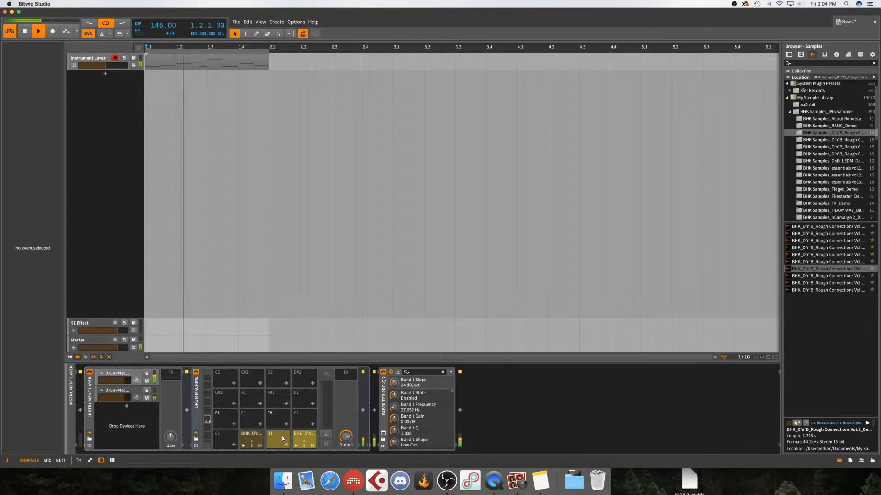
{"action": "key", "text": "space"}
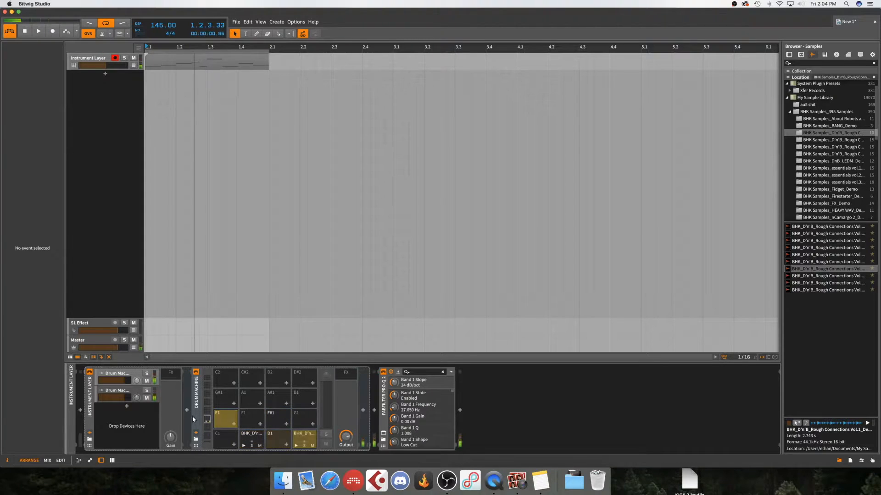
Switch to the mixer view and expand the Instrument Layer and both Drum Machine layers into their individual chains
{"action": "key", "text": "alt+2"}
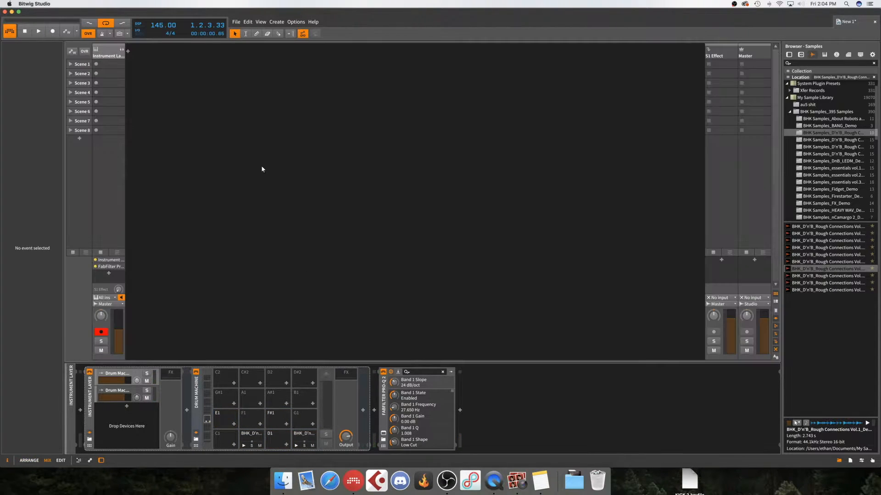
{"action": "left_click", "coordinate": [120, 50]}
{"action": "left_click", "coordinate": [149, 52]}
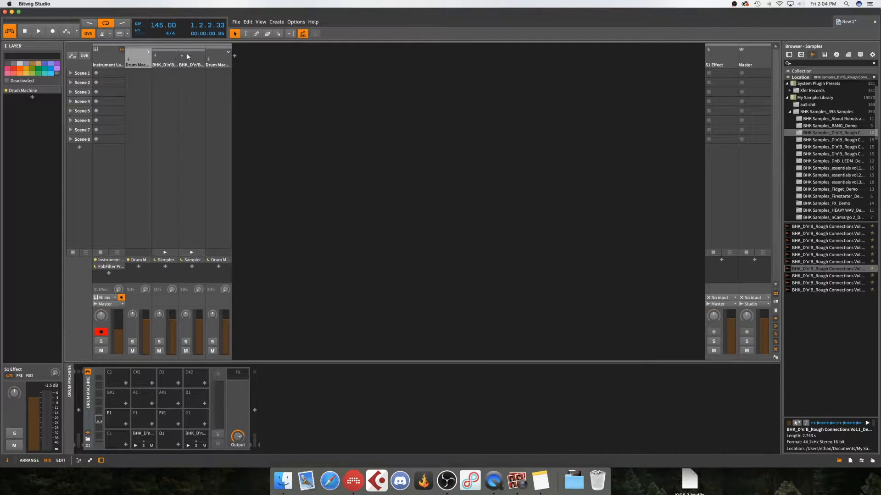
{"action": "left_click", "coordinate": [228, 52]}
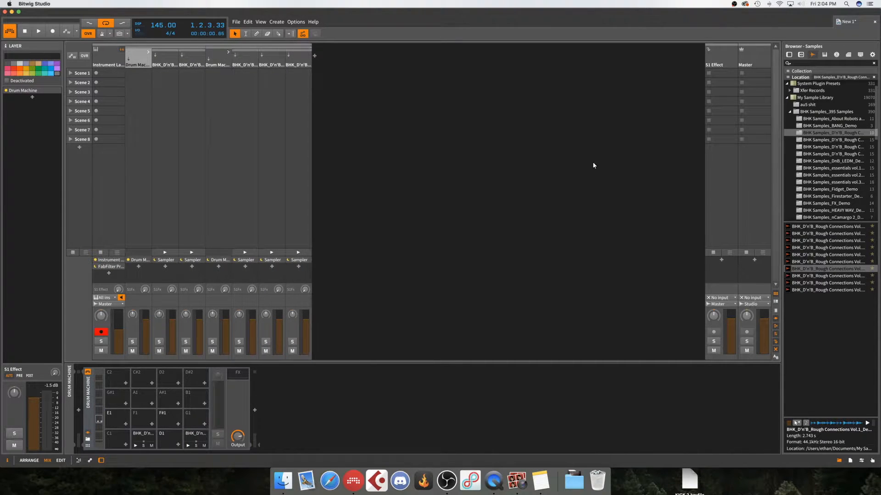
Hide the clip launcher in the mixer, show the large level meters and play the loop
{"action": "left_click", "coordinate": [775, 294]}
{"action": "left_click", "coordinate": [775, 311]}
{"action": "key", "text": "space"}
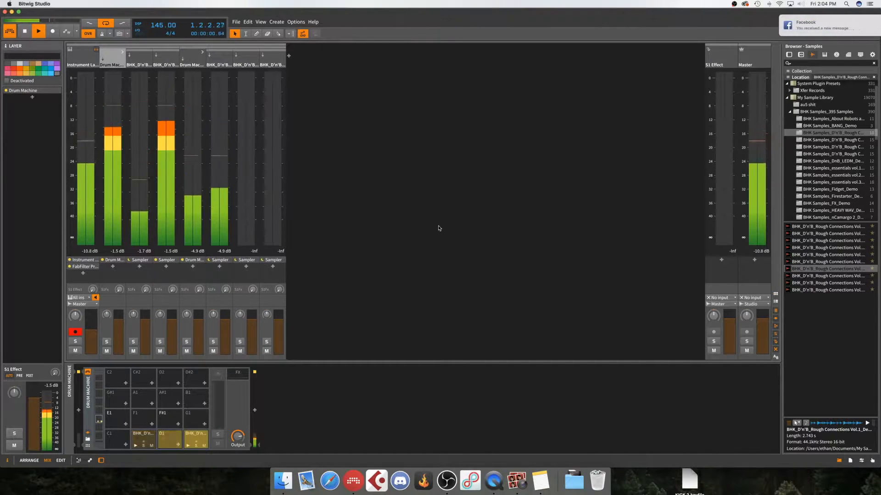
Stop the loop and return to the arrangement view with the Instrument Layer track's devices shown
{"action": "key", "text": "space"}
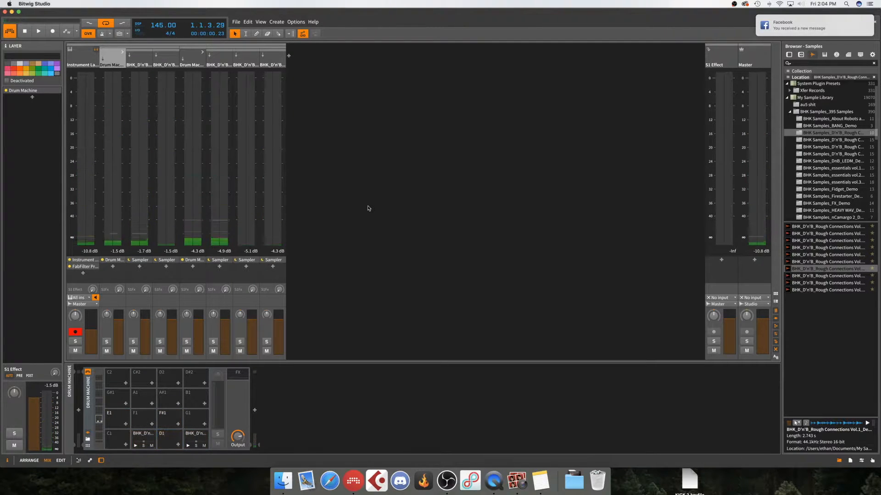
{"action": "key", "text": "alt+1"}
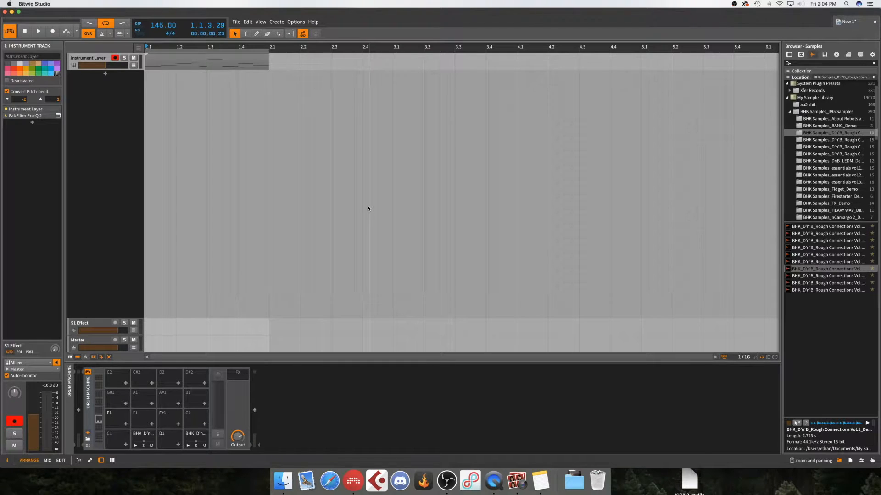
{"action": "key", "text": "alt+2"}
{"action": "key", "text": "space"}
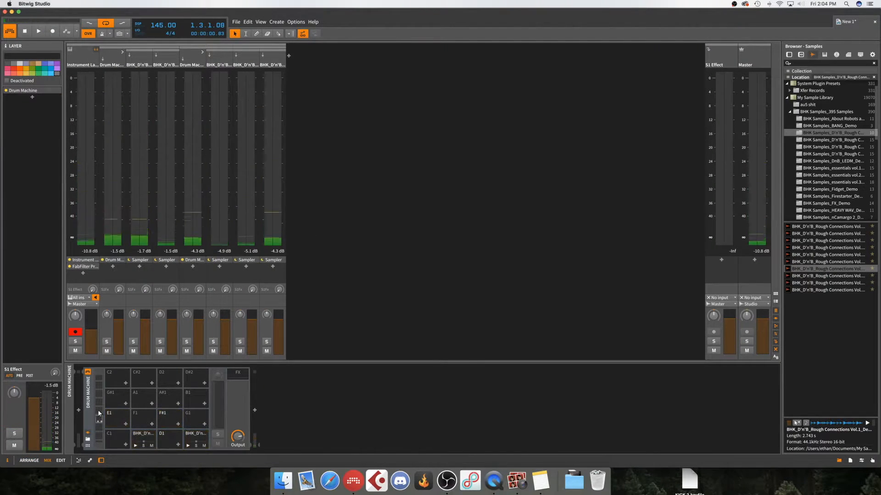
{"action": "key", "text": "alt+1"}
{"action": "left_click", "coordinate": [91, 59]}
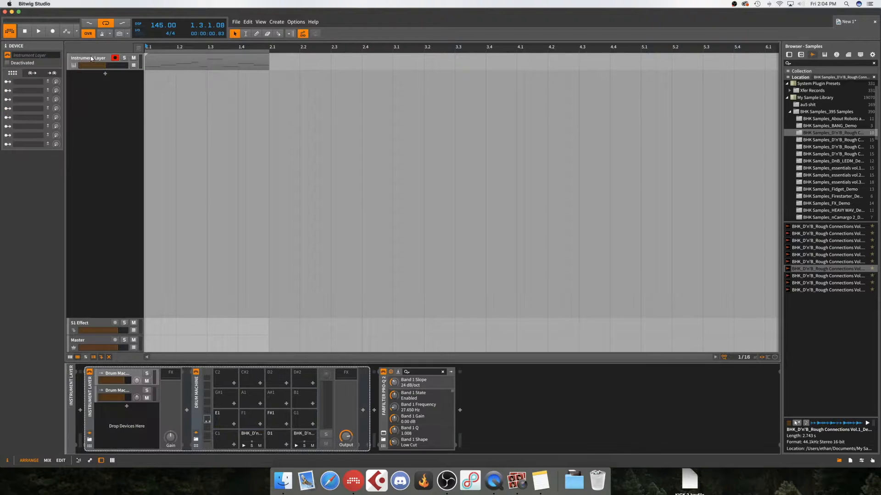
Copy FabFilter Pro-Q 2 into the second Drum Machine layer's chain and move the original into the first layer's chain
{"action": "left_click", "coordinate": [129, 390]}
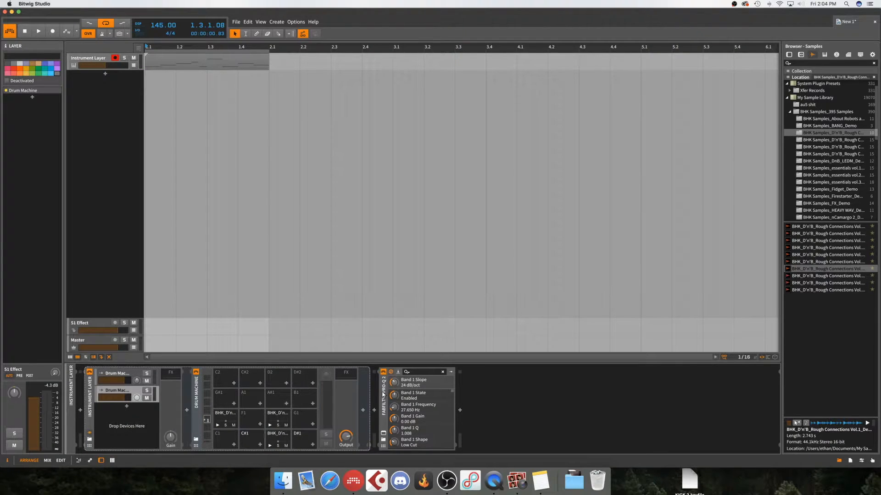
{"action": "left_click", "coordinate": [383, 394]}
{"action": "left_click_drag", "start_coordinate": [367, 396], "coordinate": [367, 396]}
{"action": "left_click", "coordinate": [127, 376]}
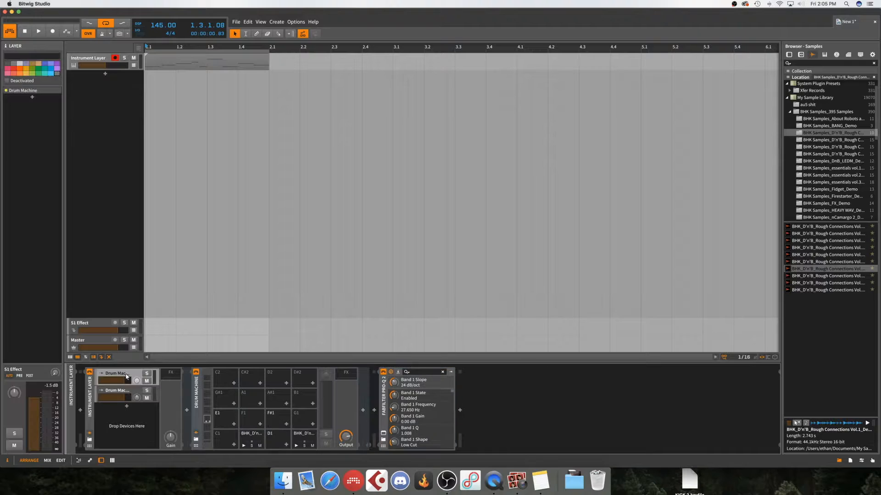
{"action": "left_click", "coordinate": [381, 396]}
{"action": "left_click_drag", "start_coordinate": [367, 395], "coordinate": [367, 396]}
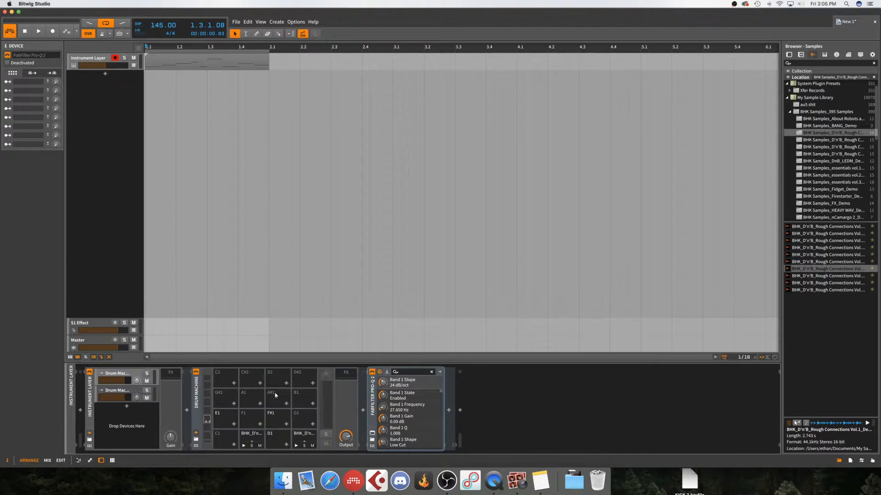
Check both layers' chains and play the loop while viewing the spectrum in the first layer's Pro-Q 2
{"action": "key", "text": "space"}
{"action": "key", "text": "space"}
{"action": "left_click", "coordinate": [140, 390]}
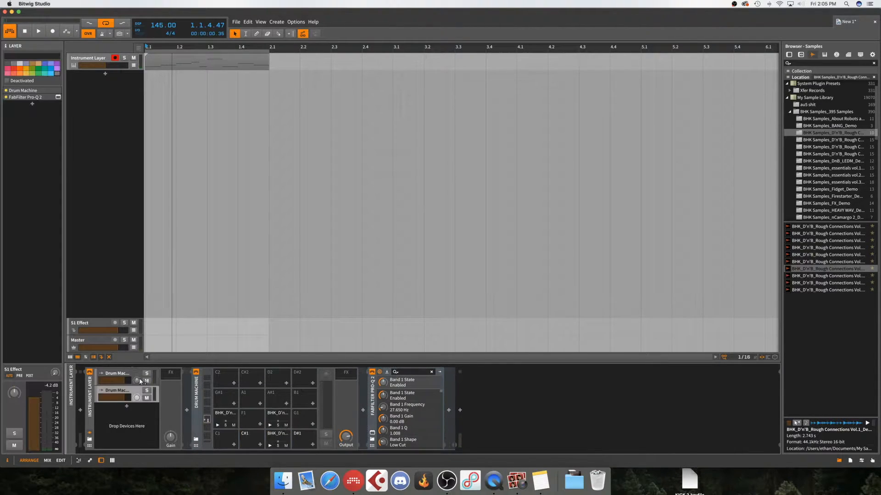
{"action": "left_click", "coordinate": [132, 375]}
{"action": "left_click", "coordinate": [372, 434]}
{"action": "key", "text": "space"}
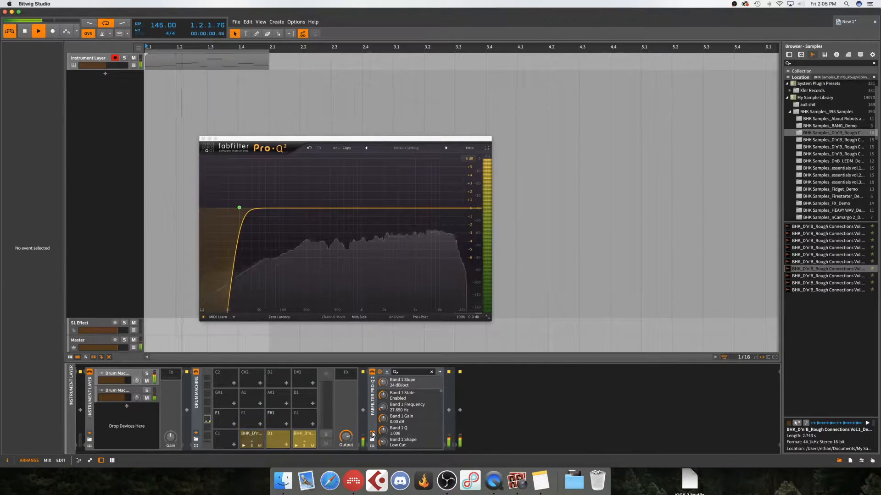
{"action": "key", "text": "space"}
{"action": "left_click", "coordinate": [372, 434]}
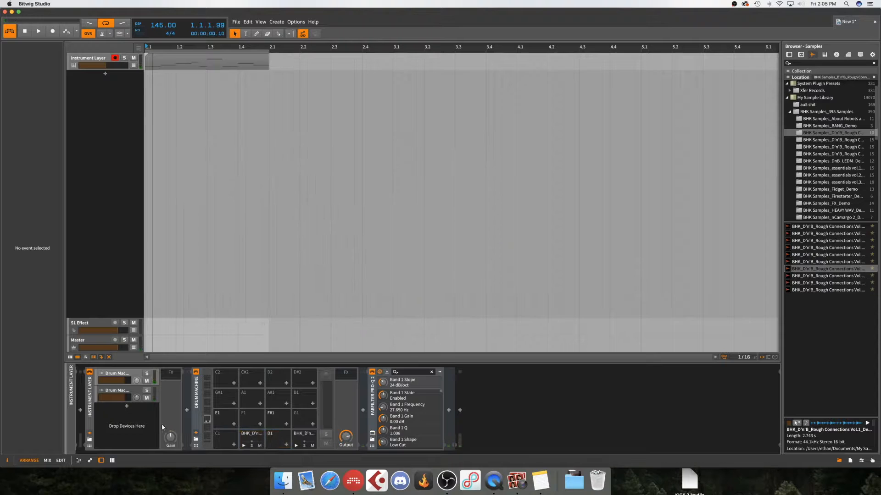
Open the second layer's Pro-Q 2, centre its window over the arrangement and play the loop with that layer soloed
{"action": "left_click", "coordinate": [119, 394]}
{"action": "left_click", "coordinate": [372, 433]}
{"action": "key", "text": "space"}
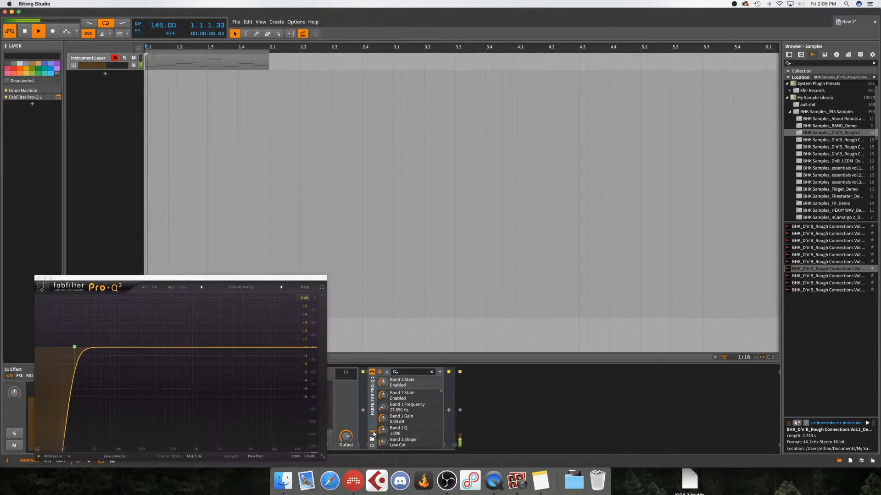
{"action": "left_click_drag", "start_coordinate": [162, 278], "coordinate": [380, 153]}
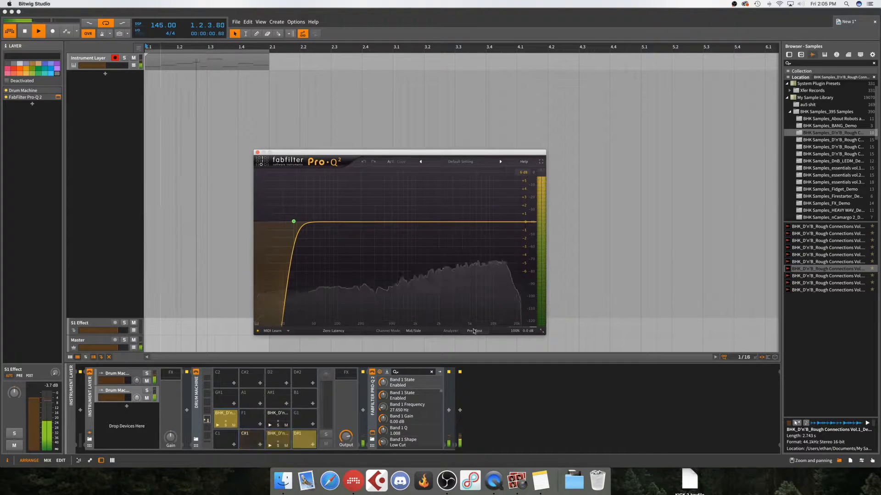
{"action": "left_click", "coordinate": [482, 331]}
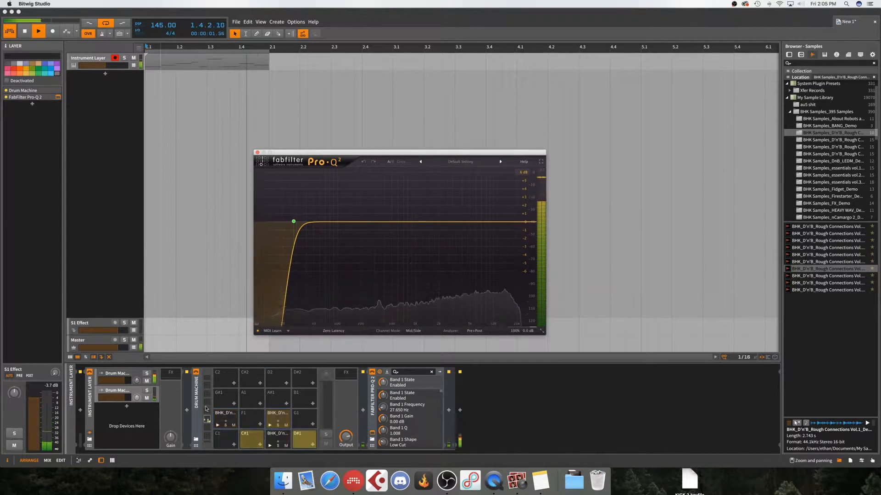
{"action": "left_click", "coordinate": [147, 390]}
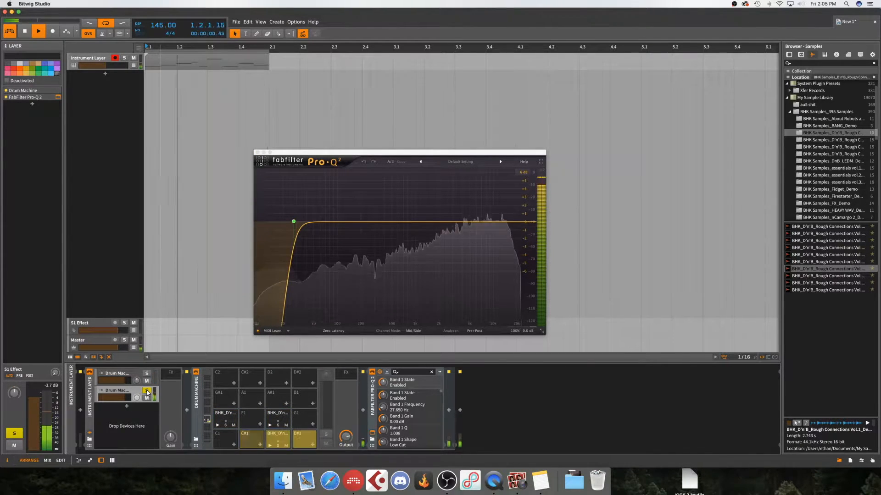
{"action": "key", "text": "space"}
Set the second layer's low cut to 12 dB/oct at about 570 Hz and audition it soloed and with both layers
{"action": "left_click", "coordinate": [293, 233]}
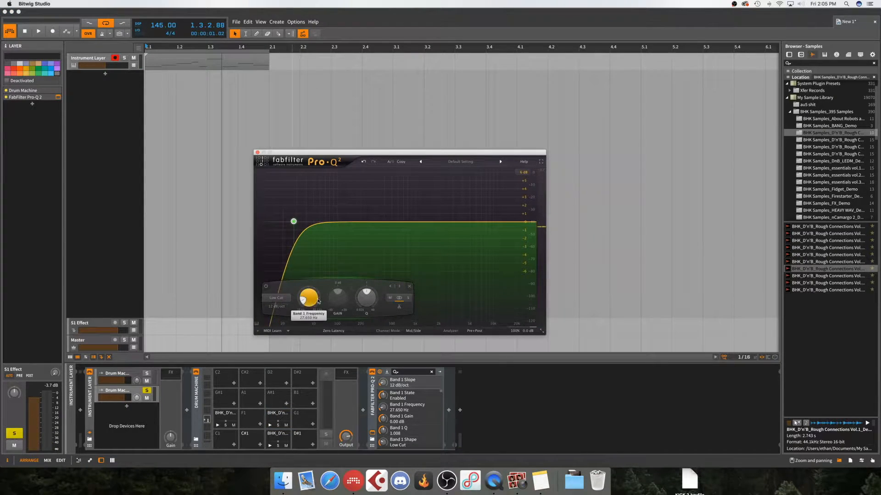
{"action": "left_click_drag", "start_coordinate": [315, 267], "coordinate": [315, 264]}
{"action": "key", "text": "space"}
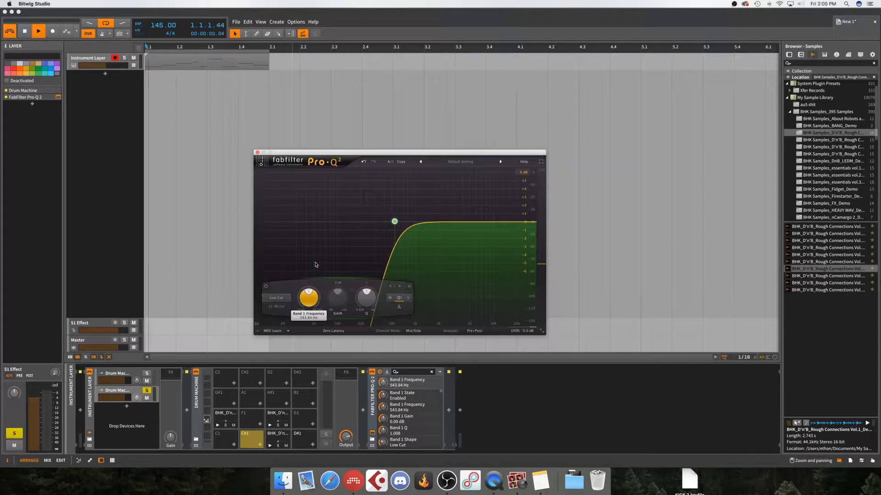
{"action": "left_click_drag", "start_coordinate": [375, 305], "coordinate": [375, 301]}
{"action": "key", "text": "space"}
{"action": "left_click", "coordinate": [146, 391]}
{"action": "key", "text": "space"}
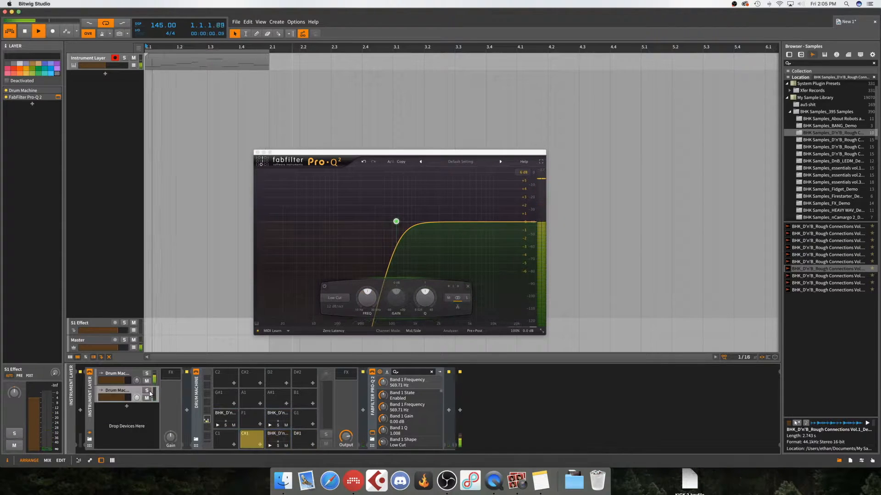
{"action": "key", "text": "space"}
Try the second layer's low cut at about 645 Hz and audition the frequency range around it
{"action": "left_click_drag", "start_coordinate": [366, 300], "coordinate": [360, 324]}
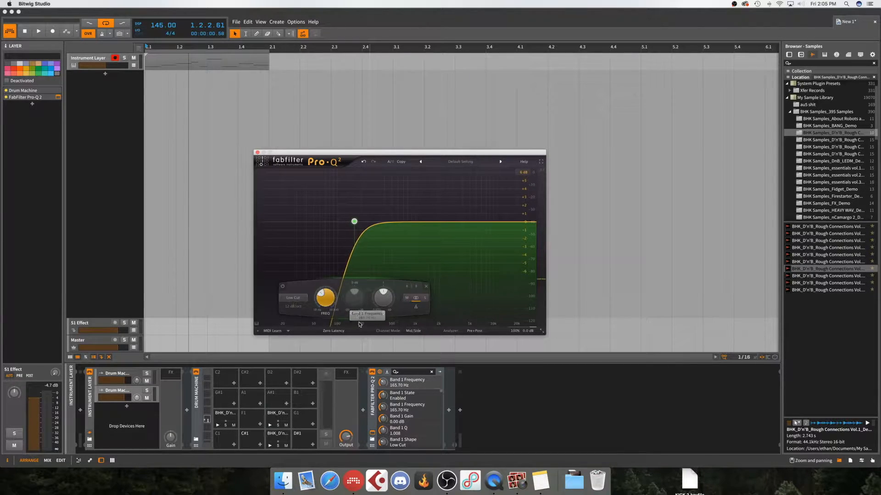
{"action": "left_click_drag", "start_coordinate": [328, 299], "coordinate": [331, 292]}
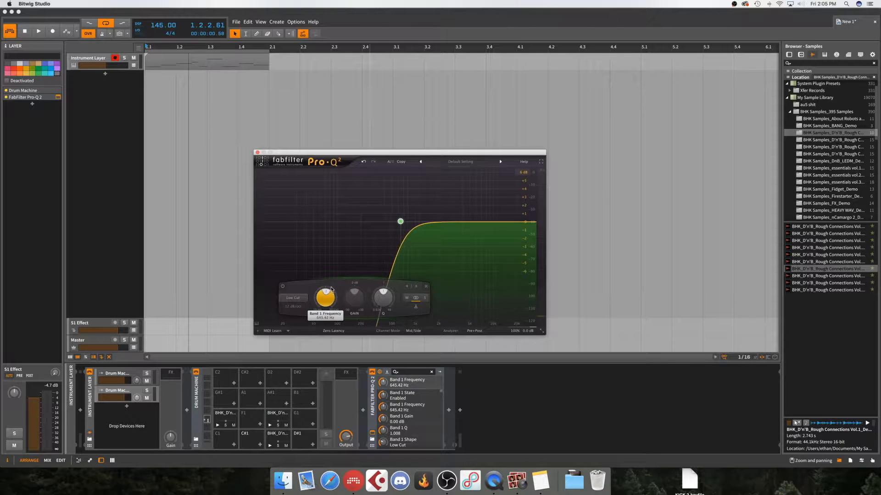
{"action": "key", "text": "space"}
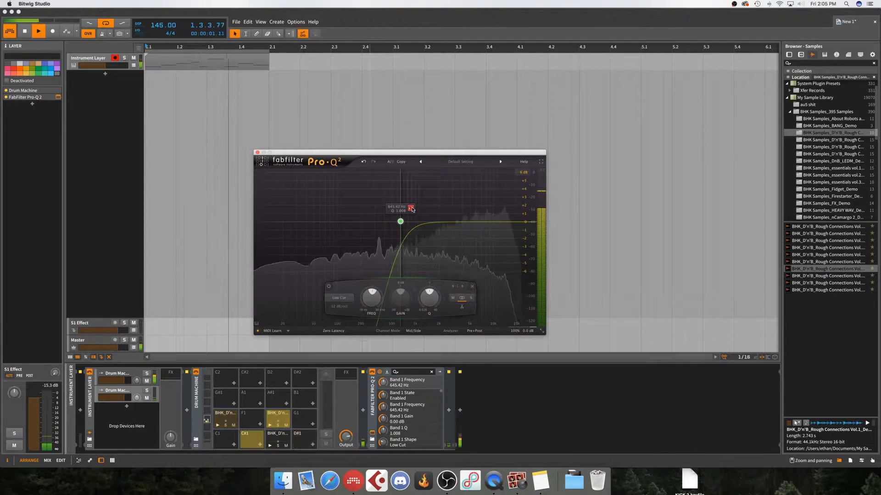
{"action": "key", "text": "space"}
Compare the filtered second layer soloed against both layers playing together
{"action": "left_click", "coordinate": [147, 391]}
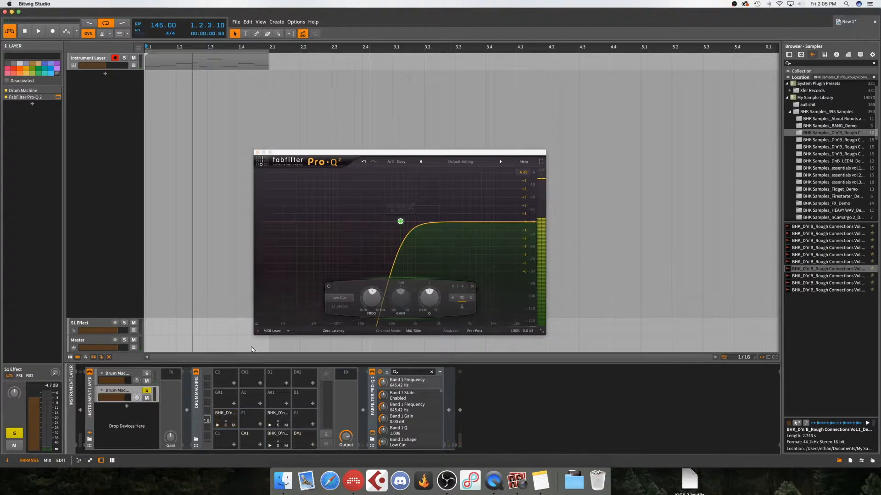
{"action": "key", "text": "space"}
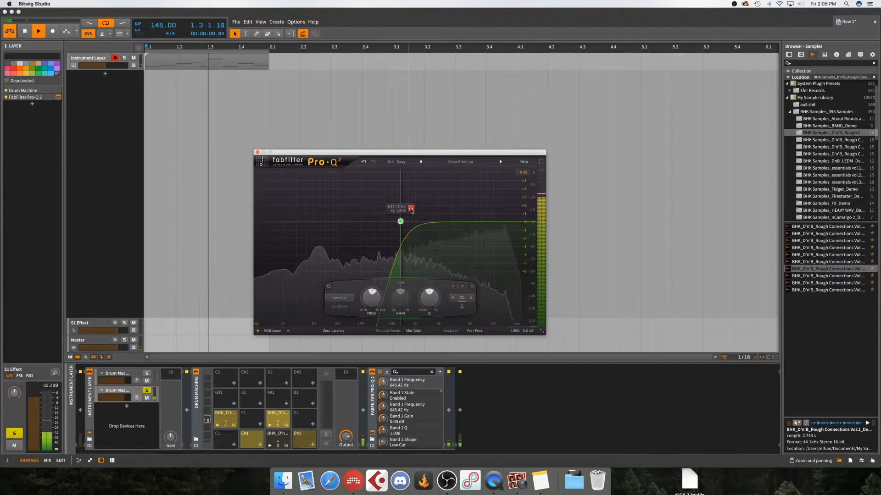
{"action": "key", "text": "space"}
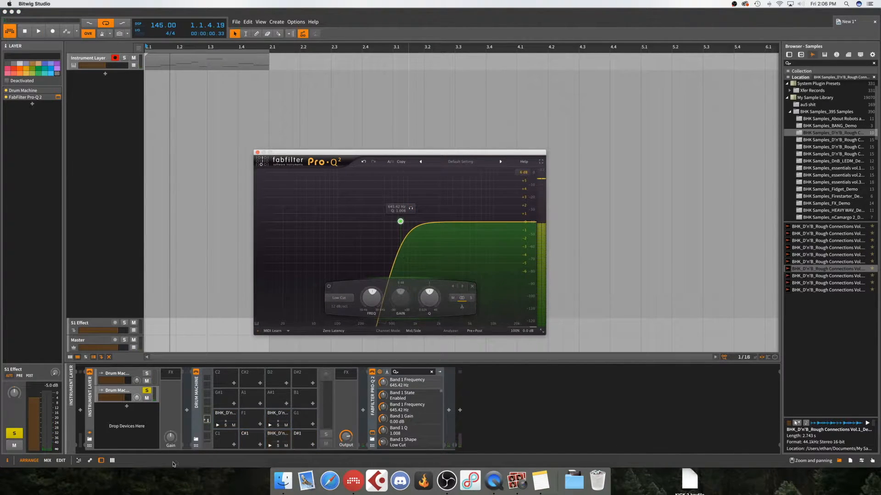
{"action": "left_click", "coordinate": [147, 390]}
{"action": "key", "text": "space"}
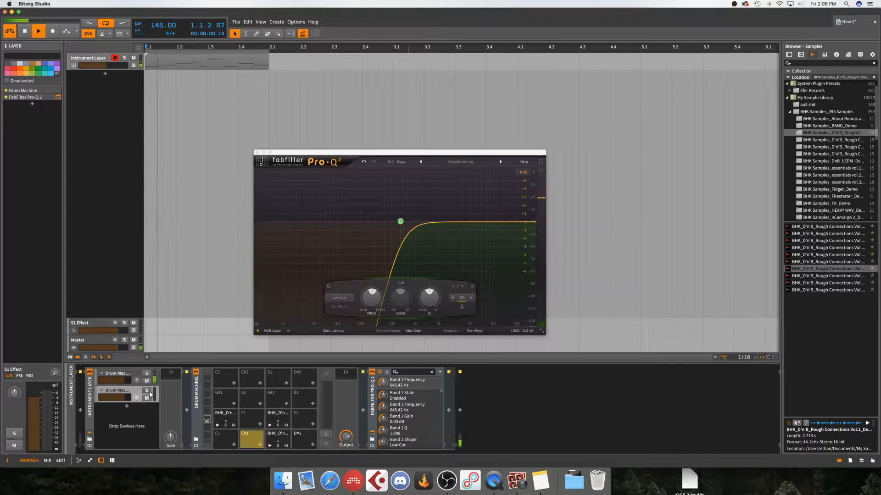
{"action": "key", "text": "space"}
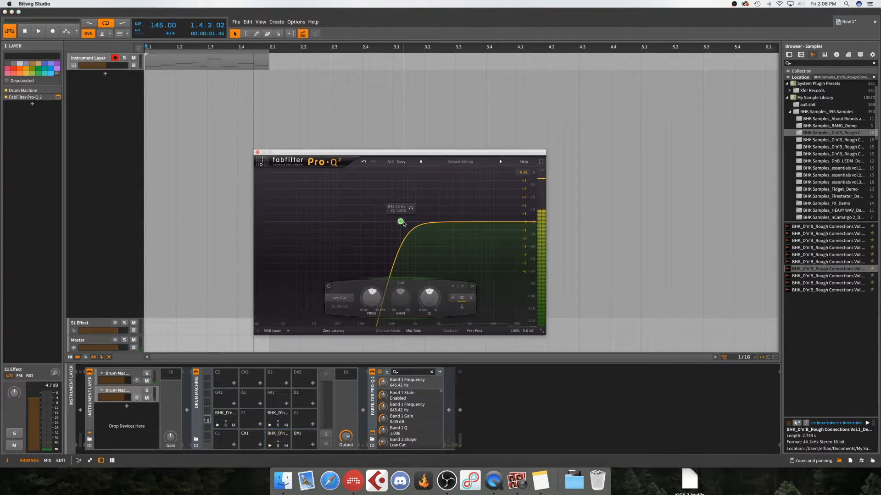
Lower the second layer's low cut to about 358 Hz, audition the loop and close the EQ window
{"action": "left_click_drag", "start_coordinate": [371, 298], "coordinate": [377, 307]}
{"action": "key", "text": "space"}
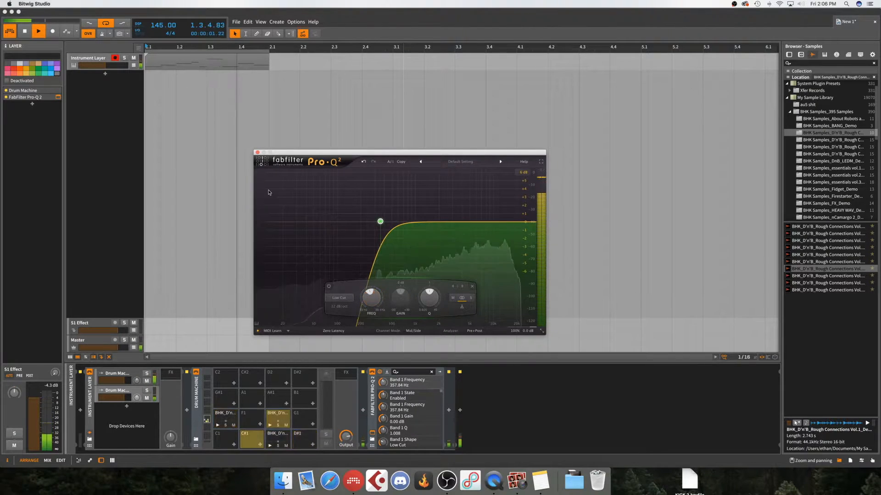
{"action": "key", "text": "space"}
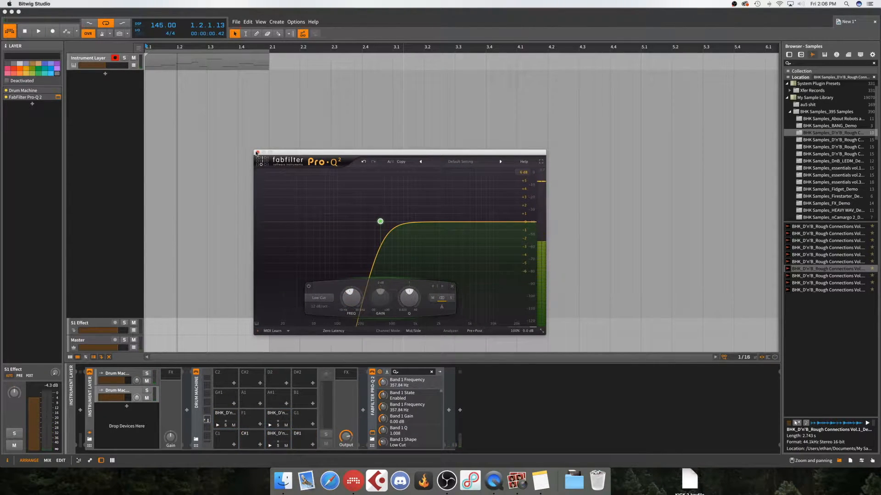
{"action": "key", "text": "space"}
{"action": "left_click", "coordinate": [257, 152]}
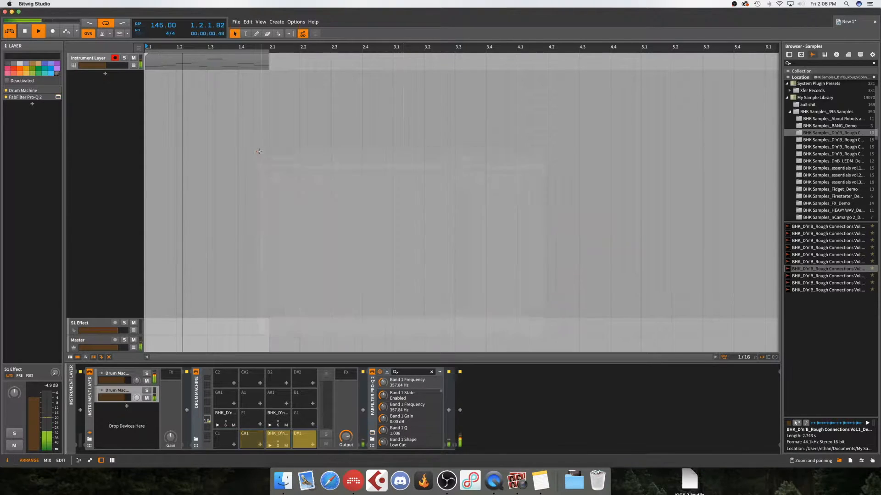
{"action": "key", "text": "space"}
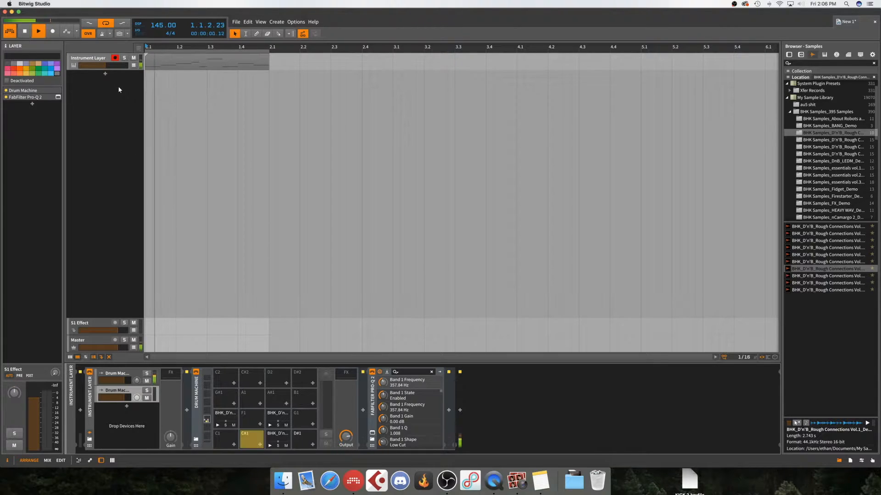
View the S1 Effect track's device chain and return to the Instrument Layer track's clip
{"action": "left_click", "coordinate": [103, 323]}
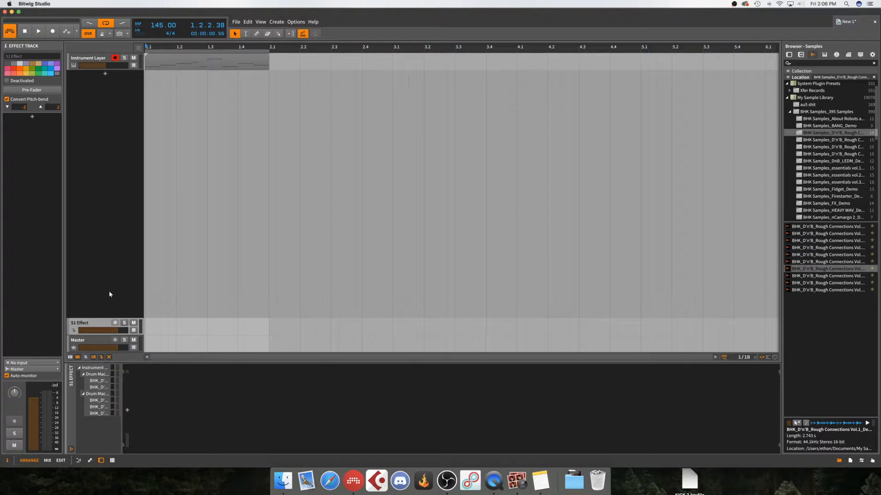
{"action": "key", "text": "space"}
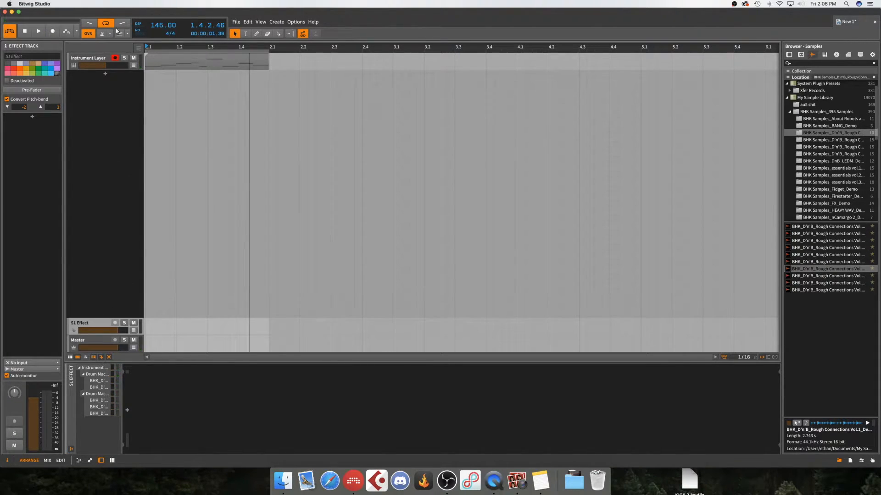
{"action": "left_click", "coordinate": [100, 61]}
{"action": "left_click", "coordinate": [158, 63]}
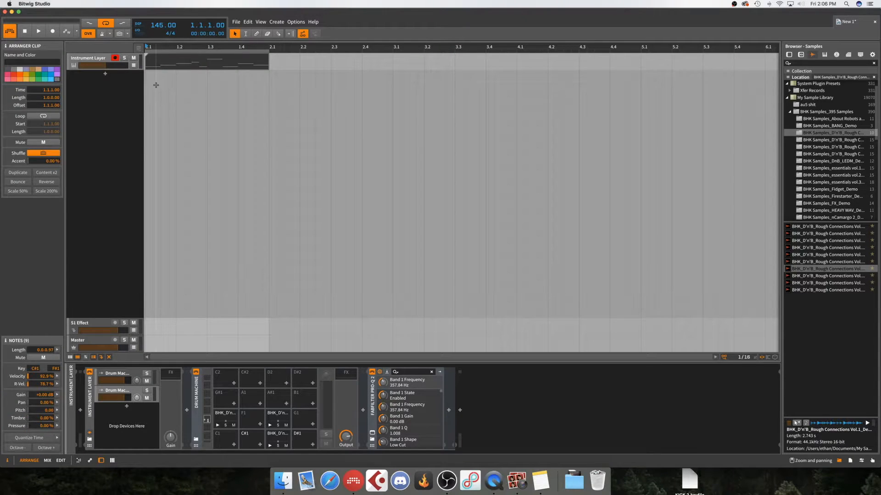
Place the Rough Connections Vol.1_Demo (6) loop on a new audio track at 2.4 and examine its waveform in the detail editor
{"action": "left_click_drag", "start_coordinate": [829, 273], "coordinate": [368, 76]}
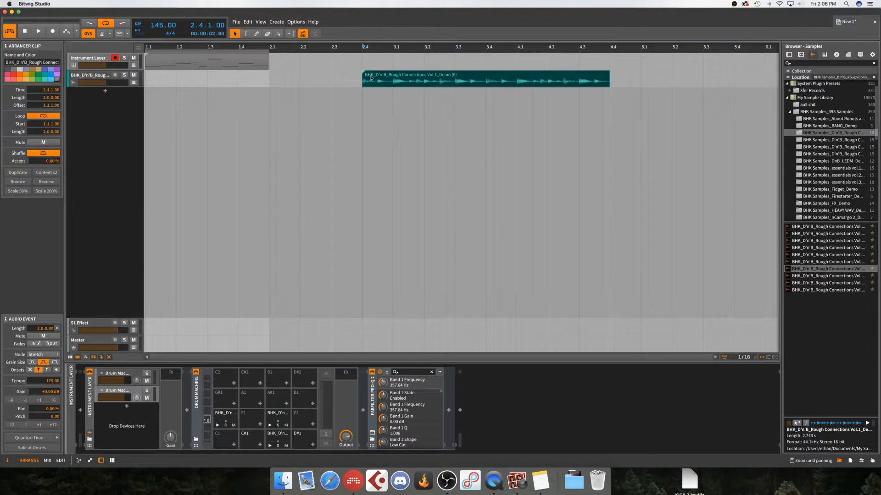
{"action": "double_click", "coordinate": [369, 77]}
{"action": "key", "text": "super+3"}
{"action": "left_click_drag", "start_coordinate": [172, 49], "coordinate": [200, 54]}
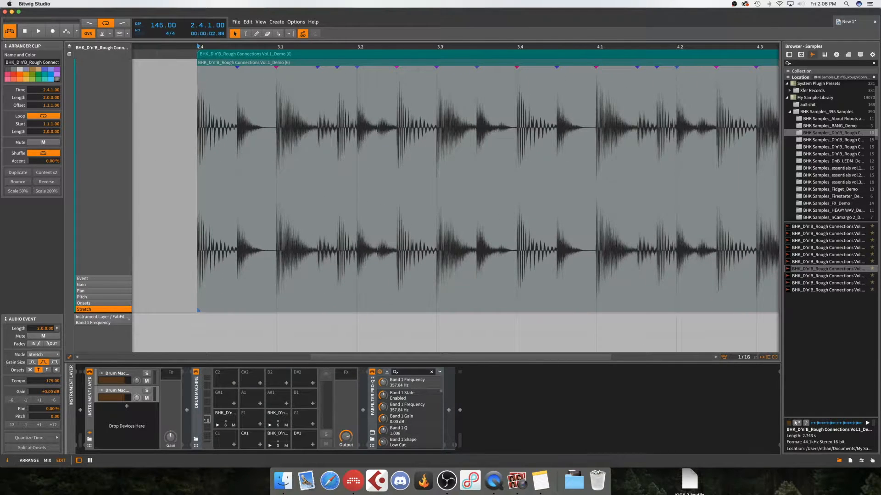
{"action": "scroll", "coordinate": [372, 139], "scroll_direction": "right", "scroll_amount": 2}
{"action": "scroll", "coordinate": [373, 141], "scroll_direction": "right", "scroll_amount": 1}
{"action": "scroll", "coordinate": [372, 141], "scroll_direction": "right", "scroll_amount": 10}
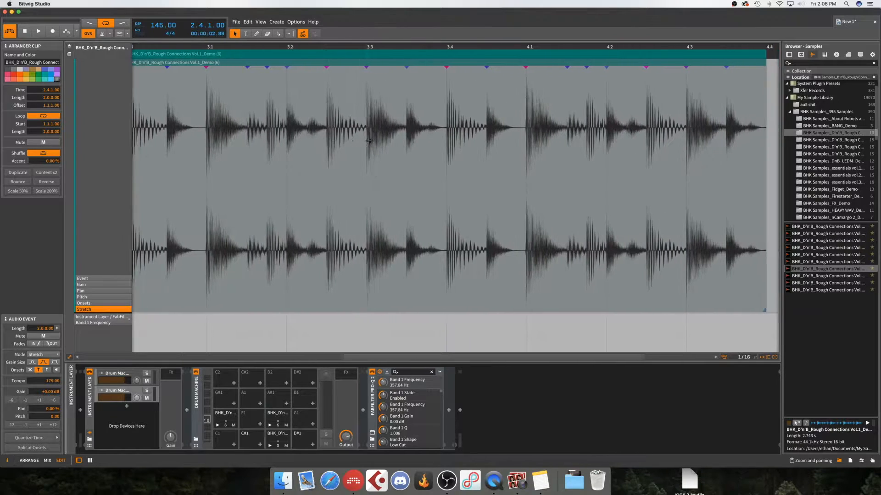
Examine the hit at 4.1 in the Rough Connections loop's waveform, comparing its initial transient with its decaying tail
{"action": "scroll", "coordinate": [370, 141], "scroll_direction": "right", "scroll_amount": 3}
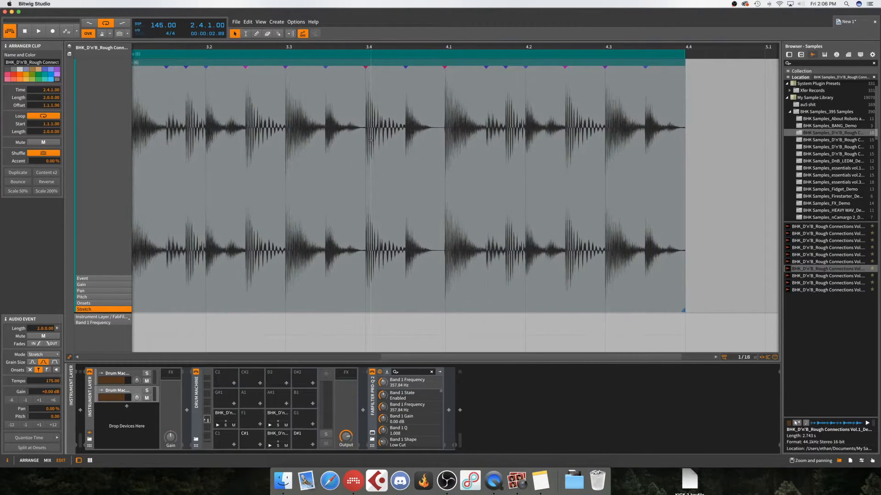
{"action": "left_click", "coordinate": [444, 87]}
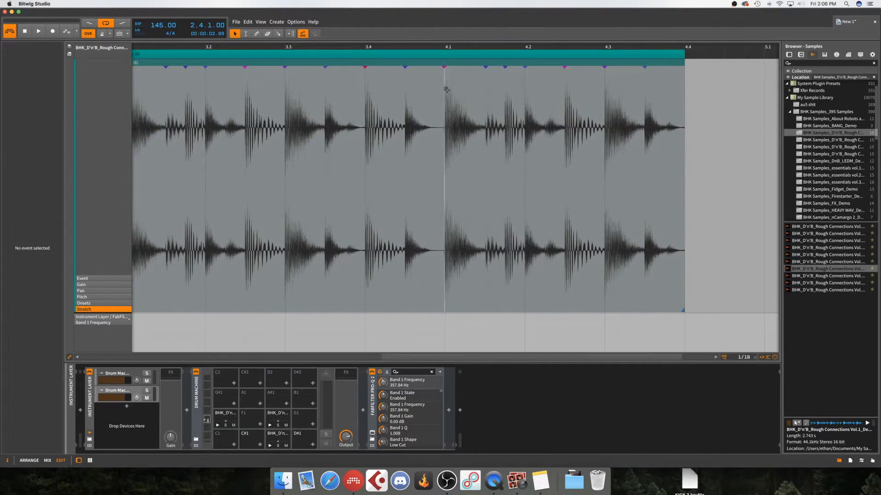
{"action": "left_click_drag", "start_coordinate": [447, 46], "coordinate": [444, 193]}
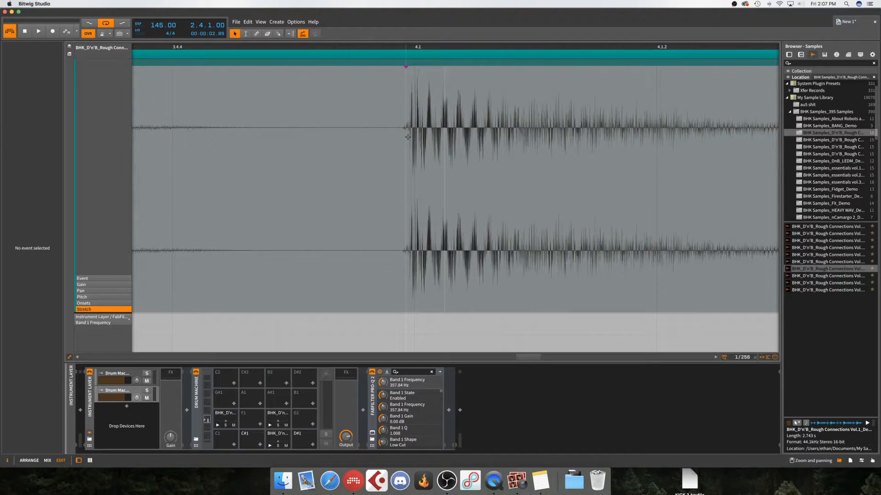
{"action": "left_click_drag", "start_coordinate": [408, 137], "coordinate": [555, 80]}
{"action": "left_click_drag", "start_coordinate": [524, 47], "coordinate": [497, 16]}
{"action": "left_click_drag", "start_coordinate": [503, 116], "coordinate": [567, 155]}
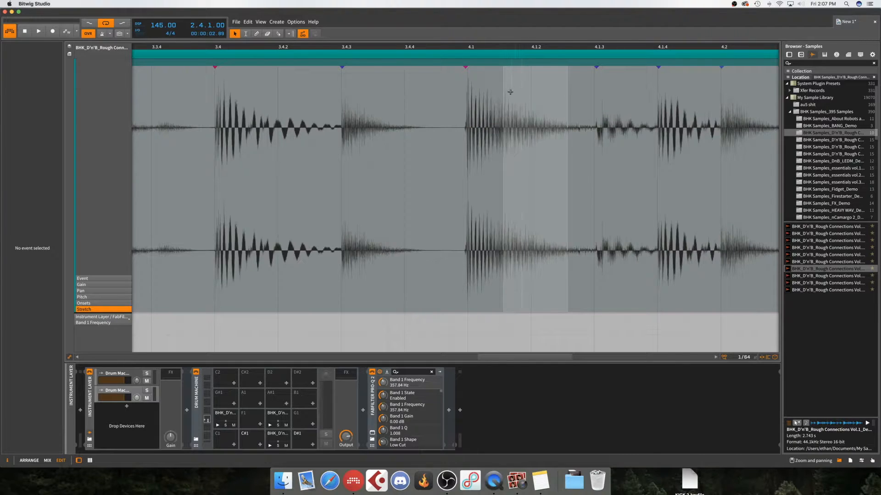
{"action": "left_click_drag", "start_coordinate": [493, 94], "coordinate": [520, 153]}
{"action": "left_click", "coordinate": [532, 153]}
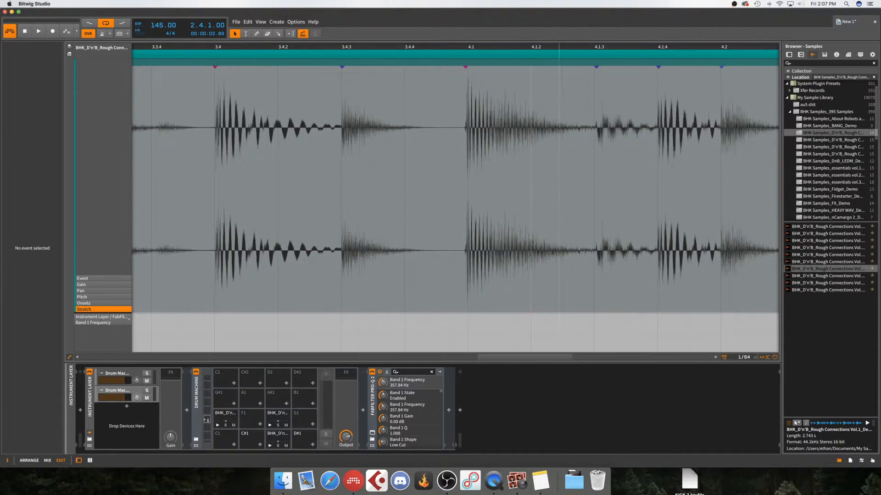
{"action": "left_click_drag", "start_coordinate": [570, 47], "coordinate": [571, 46]}
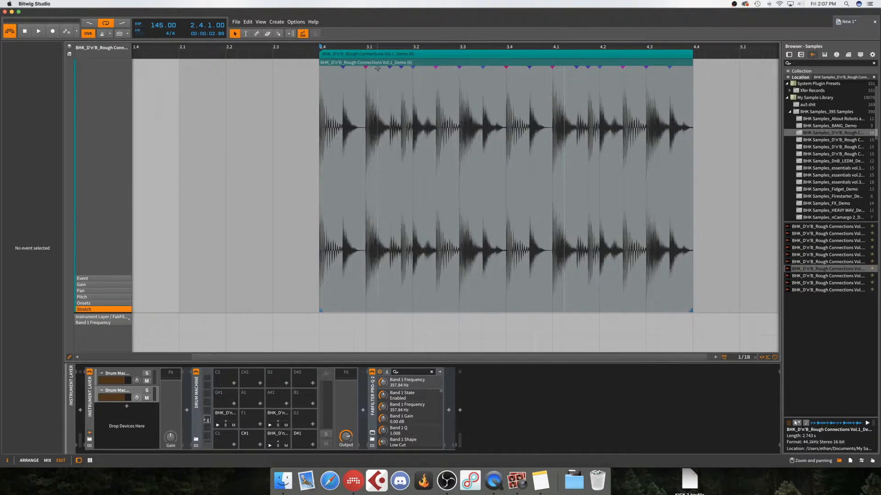
Return to the arrangement and add a Bitwig Compressor at the end of the Instrument Layer track's device chain
{"action": "key", "text": "Tab"}
{"action": "key", "text": "Tab"}
{"action": "key", "text": "d"}
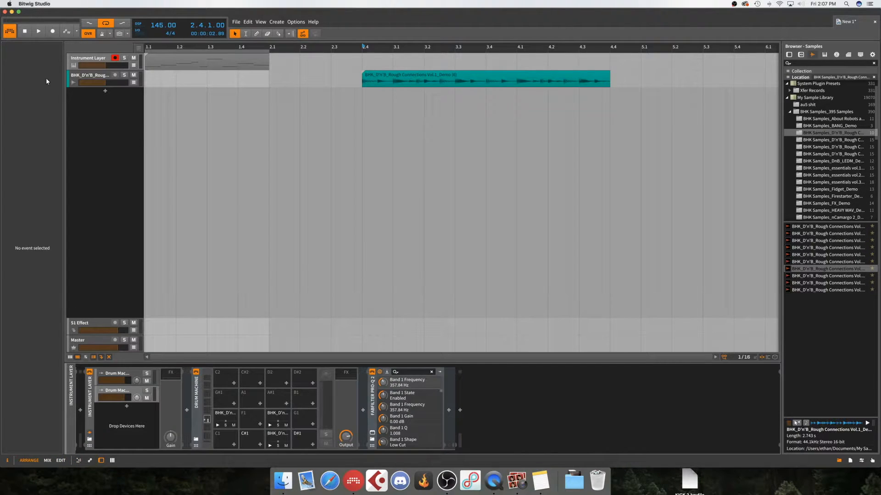
{"action": "left_click", "coordinate": [81, 60]}
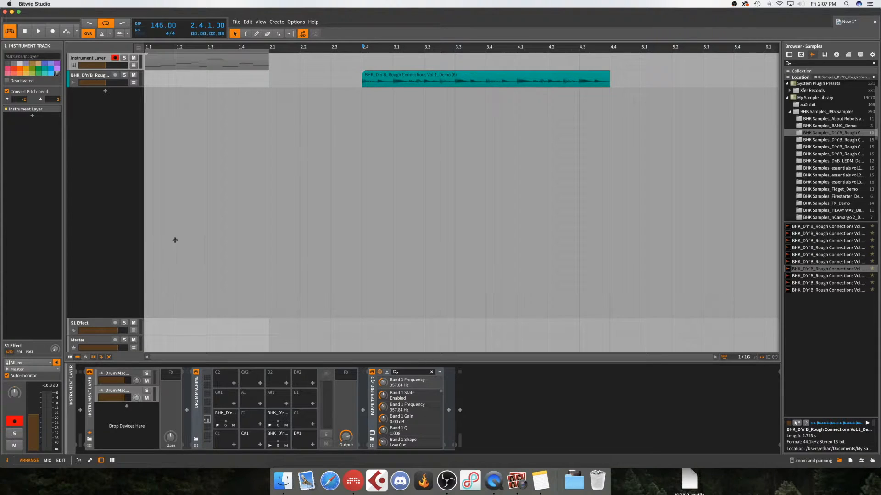
{"action": "double_click", "coordinate": [536, 422]}
{"action": "type", "text": "com"}
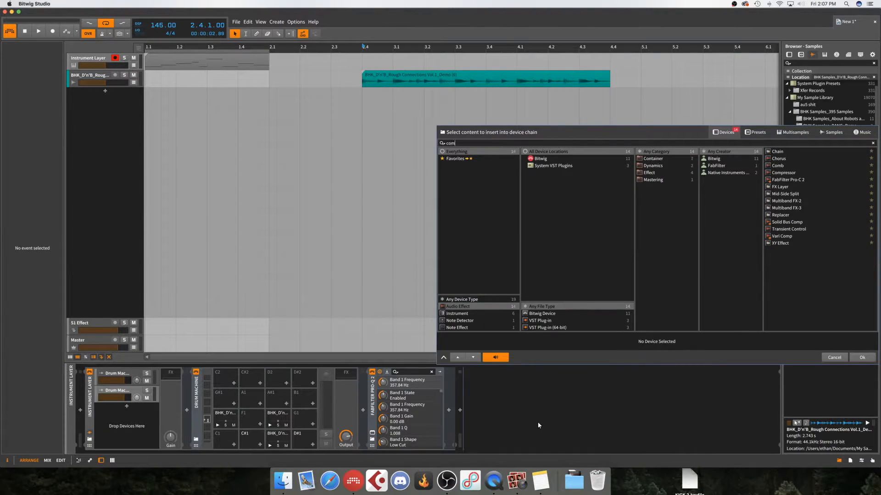
{"action": "double_click", "coordinate": [778, 158]}
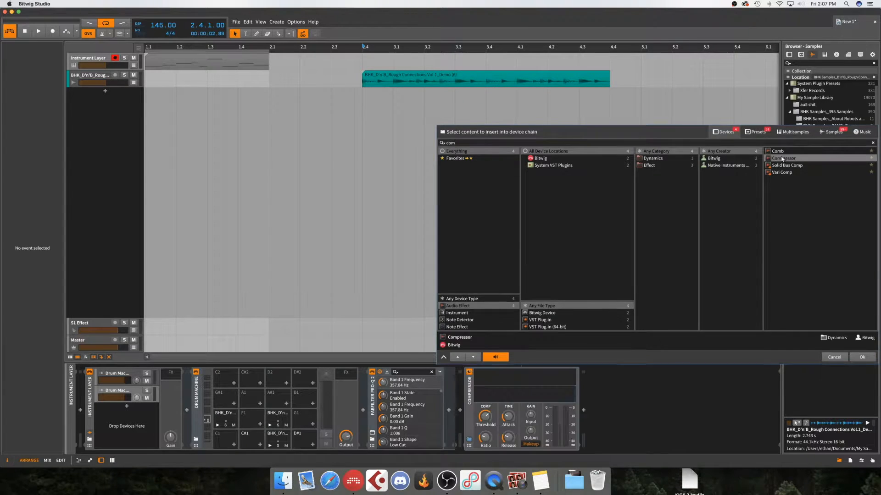
Audition the layered loop through the compressor from the start of the arrangement
{"action": "key", "text": "space"}
{"action": "key", "text": "space"}
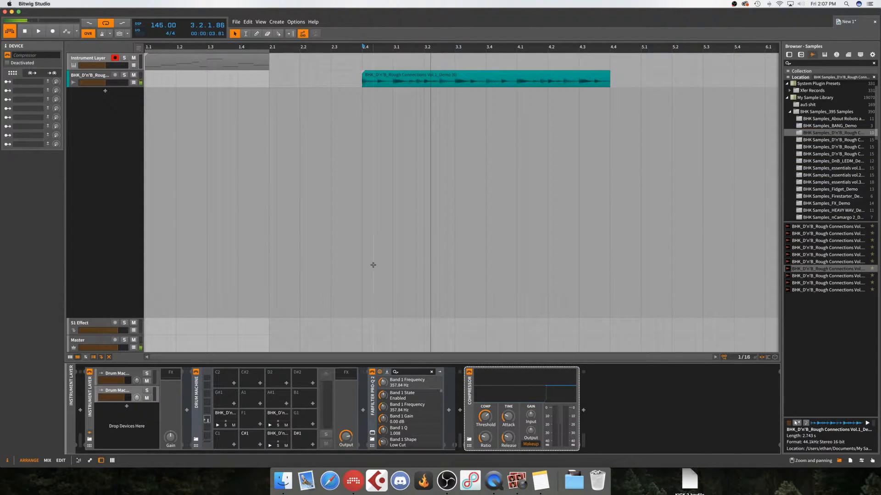
{"action": "key", "text": "space"}
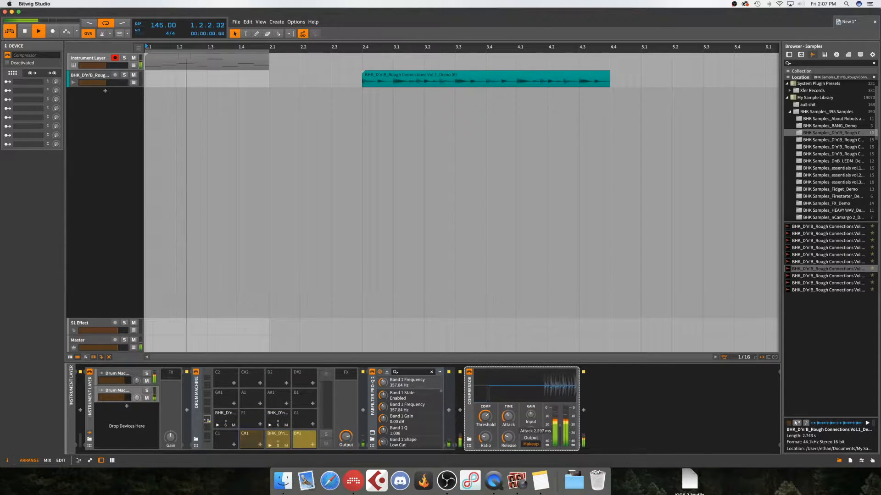
{"action": "key", "text": "space"}
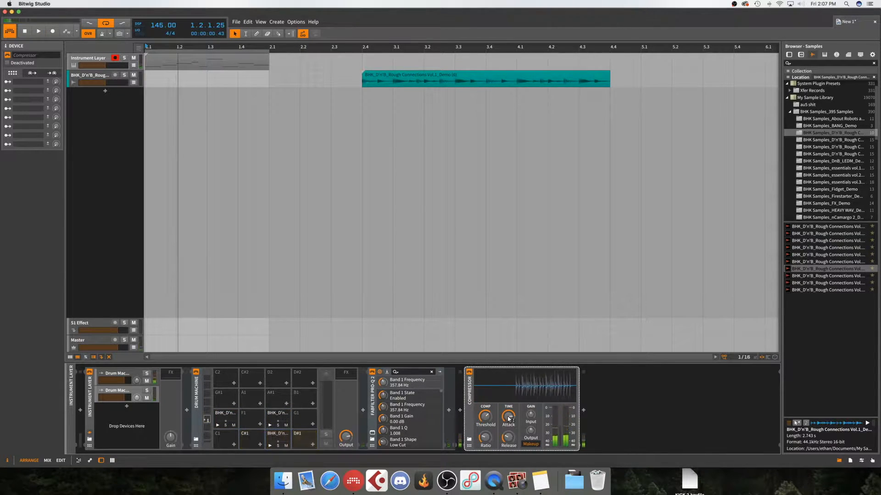
{"action": "key", "text": "space"}
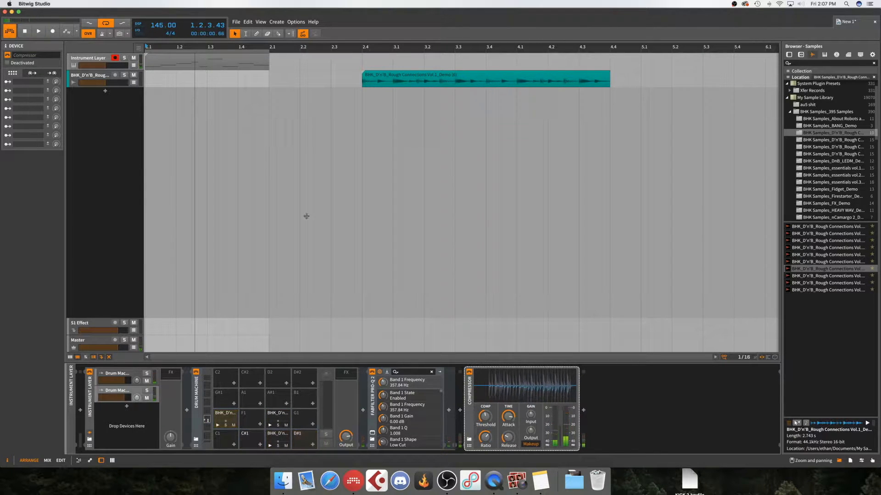
{"action": "key", "text": "space"}
Bounce the compressed Instrument Layer clip to a new audio track
{"action": "double_click", "coordinate": [204, 61]}
{"action": "right_click", "coordinate": [218, 67]}
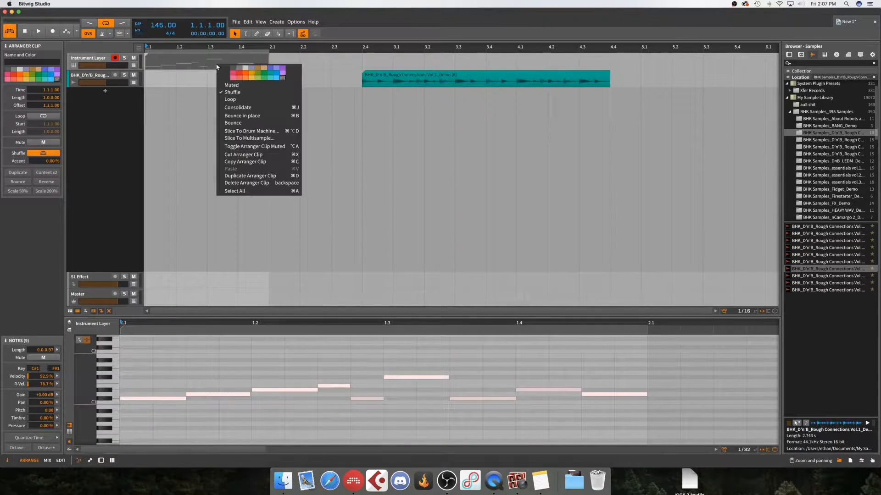
{"action": "left_click", "coordinate": [244, 123]}
{"action": "key", "text": "Return"}
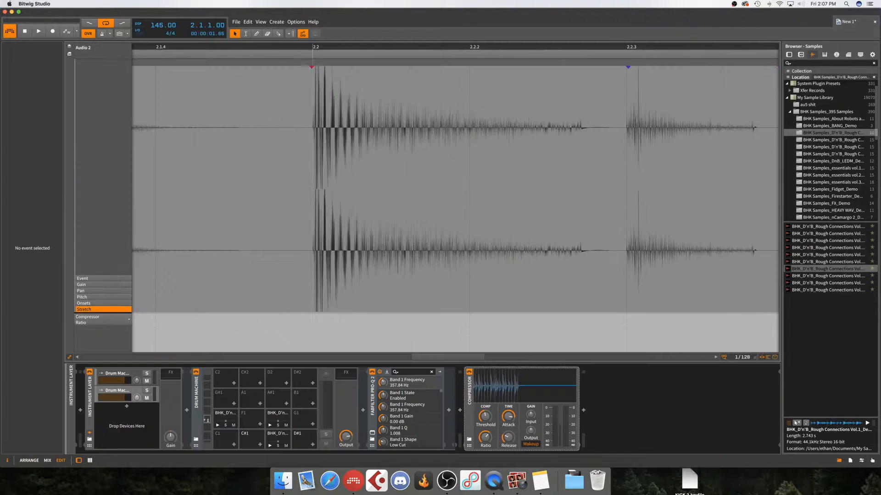
Examine the initial transient of the hit at 2.2 in the bounced clip's waveform
{"action": "left_click_drag", "start_coordinate": [629, 91], "coordinate": [625, 91]}
{"action": "left_click_drag", "start_coordinate": [322, 90], "coordinate": [333, 94]}
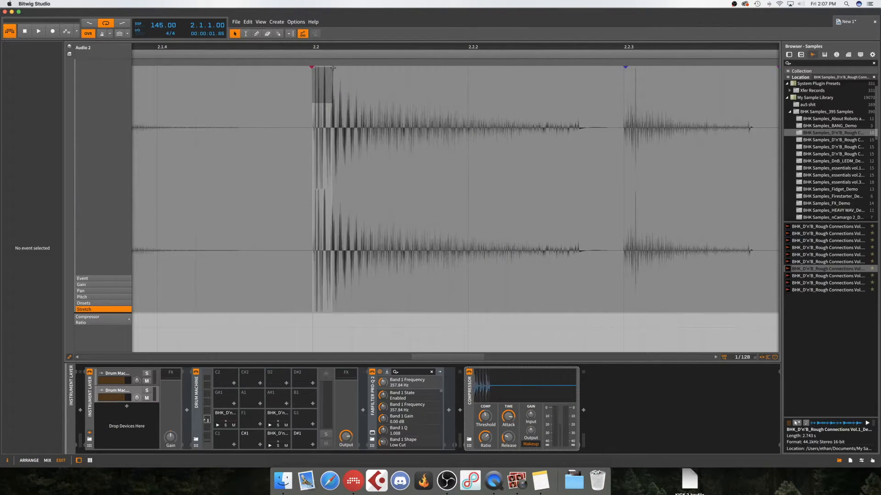
{"action": "key", "text": "Tab"}
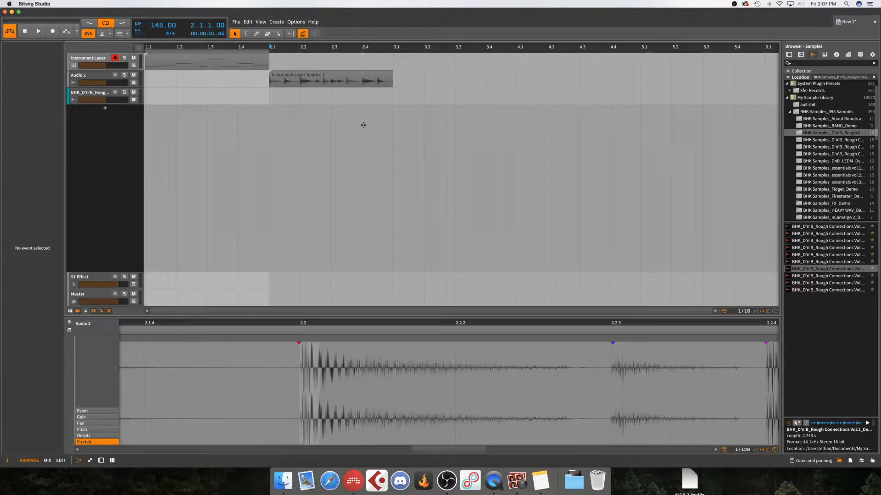
Bypass the compressor and bounce the Instrument Layer clip to another audio track
{"action": "left_click", "coordinate": [167, 60]}
{"action": "double_click", "coordinate": [94, 58]}
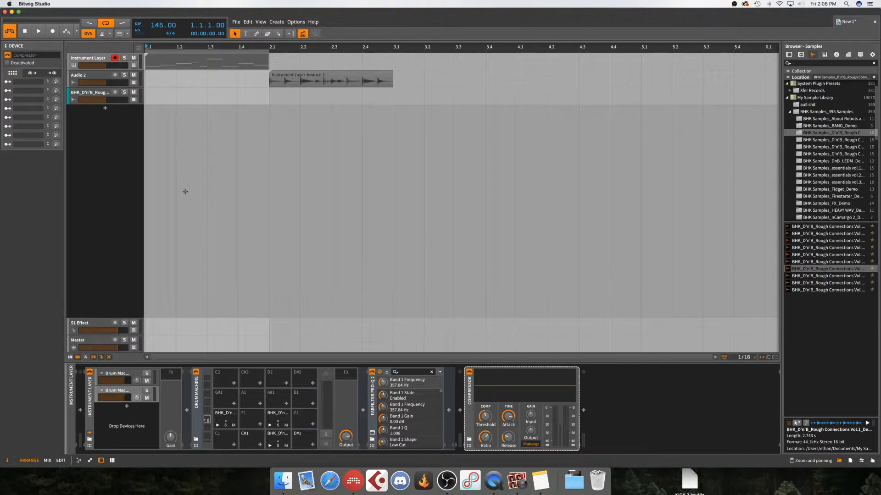
{"action": "left_click", "coordinate": [192, 55]}
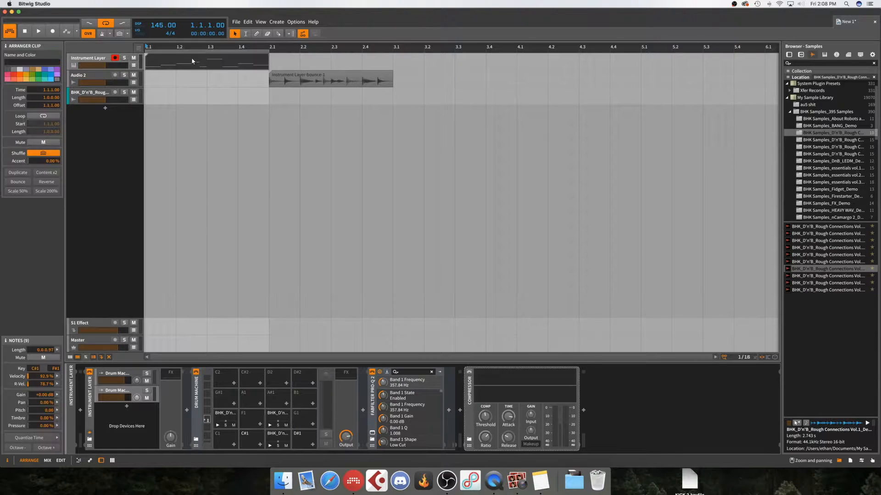
{"action": "right_click", "coordinate": [192, 57]}
{"action": "left_click", "coordinate": [228, 117]}
{"action": "key", "text": "Return"}
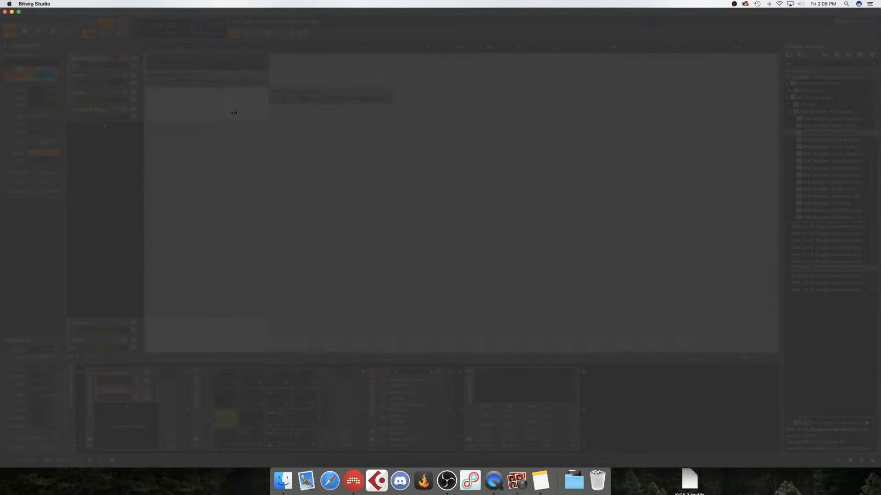
Move the second bounce to 2.1 so it lines up with the first, and compare the two waveforms' transients
{"action": "left_click_drag", "start_coordinate": [214, 77], "coordinate": [337, 76]}
{"action": "left_click", "coordinate": [334, 64]}
{"action": "left_click_drag", "start_coordinate": [301, 46], "coordinate": [305, 128]}
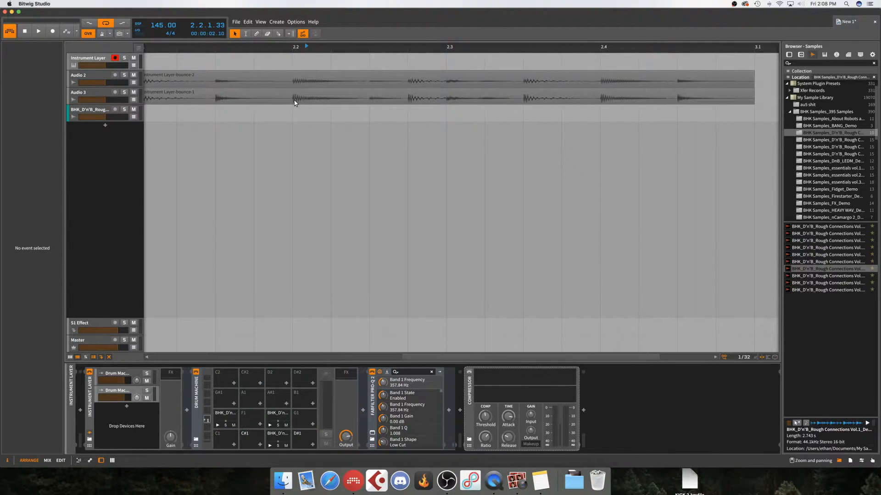
{"action": "left_click", "coordinate": [220, 93]}
{"action": "left_click", "coordinate": [281, 128]}
{"action": "left_click_drag", "start_coordinate": [387, 47], "coordinate": [385, 5]}
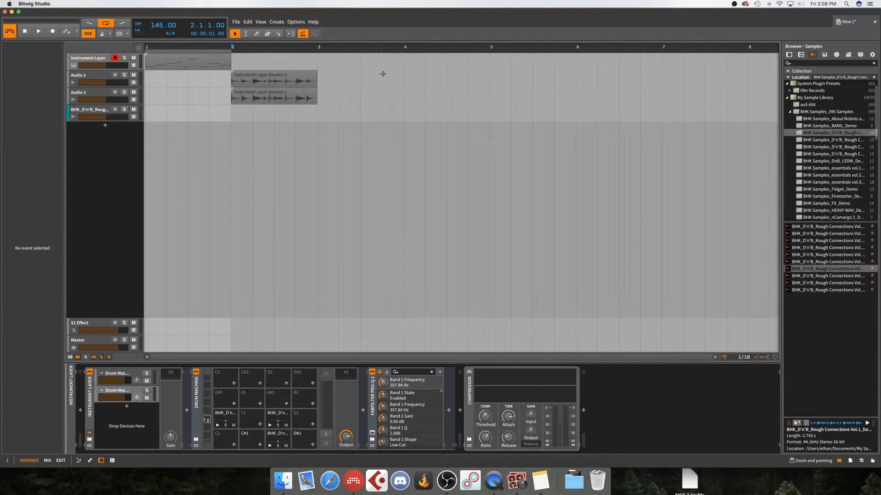
Delete both bounced clips and audition the loop with the compressor active
{"action": "left_click_drag", "start_coordinate": [332, 101], "coordinate": [300, 69]}
{"action": "key", "text": "Delete"}
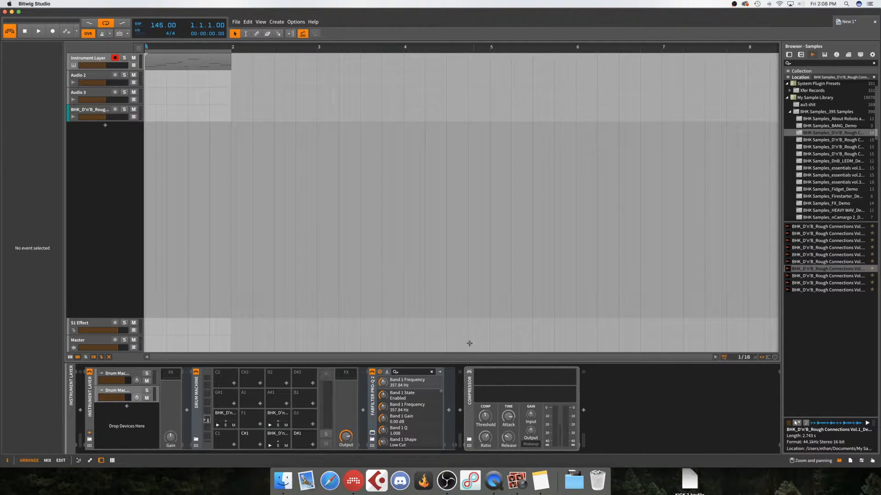
{"action": "key", "text": "space"}
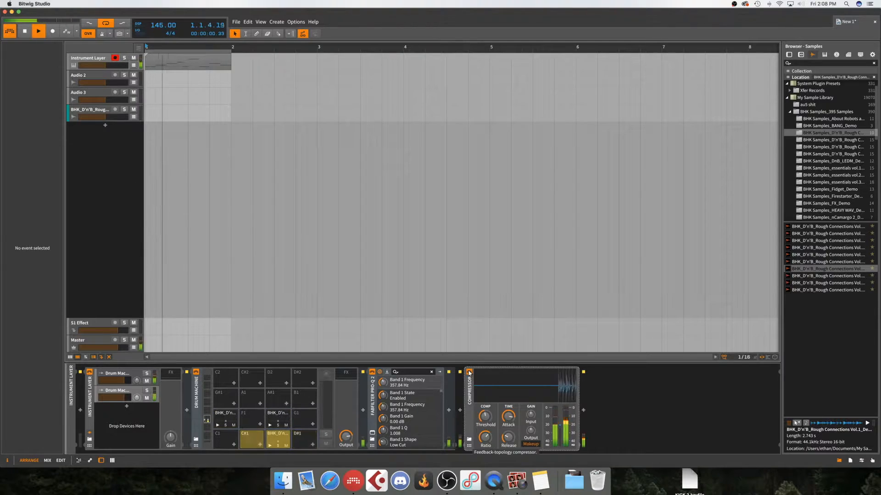
{"action": "key", "text": "space"}
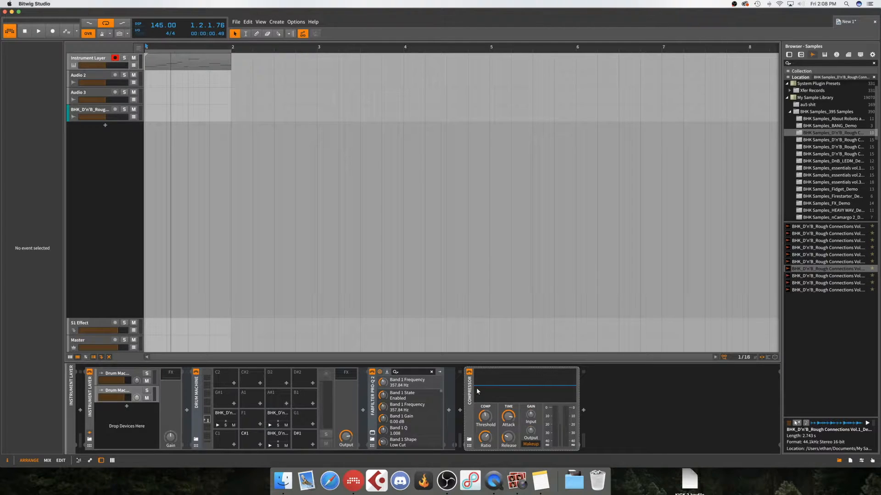
Move the Compressor from the Instrument Layer track to the S1 Effect track and check both tracks' device chains
{"action": "left_click", "coordinate": [107, 324]}
{"action": "left_click", "coordinate": [91, 57]}
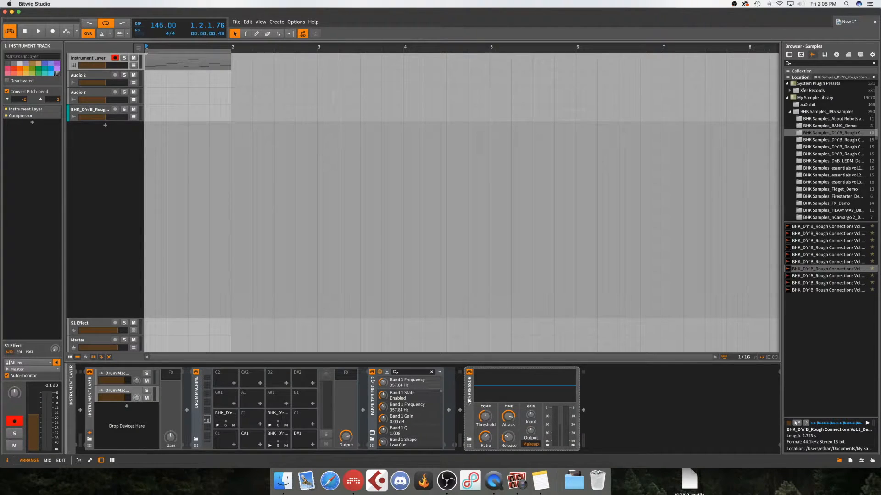
{"action": "left_click_drag", "start_coordinate": [470, 400], "coordinate": [95, 326]}
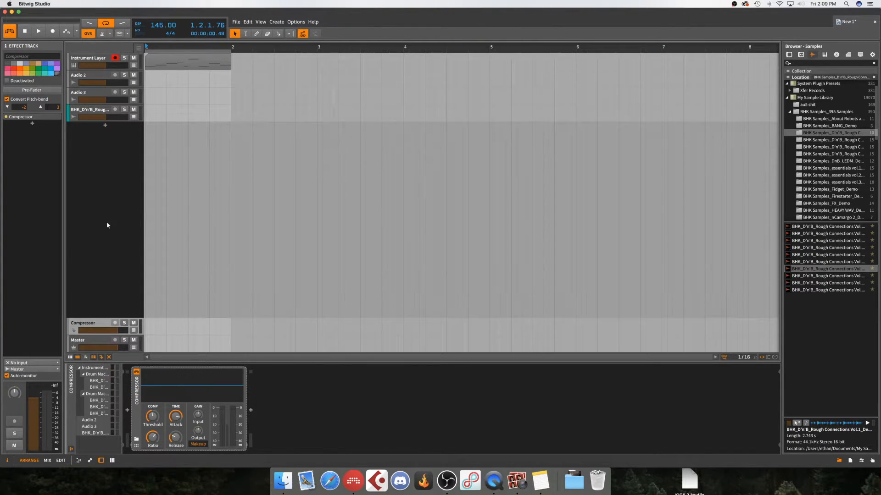
{"action": "left_click", "coordinate": [89, 62]}
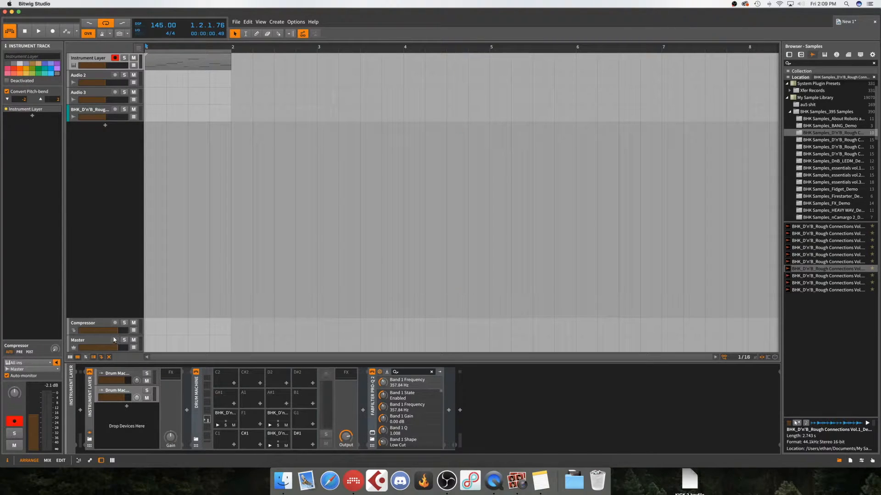
{"action": "left_click", "coordinate": [88, 322]}
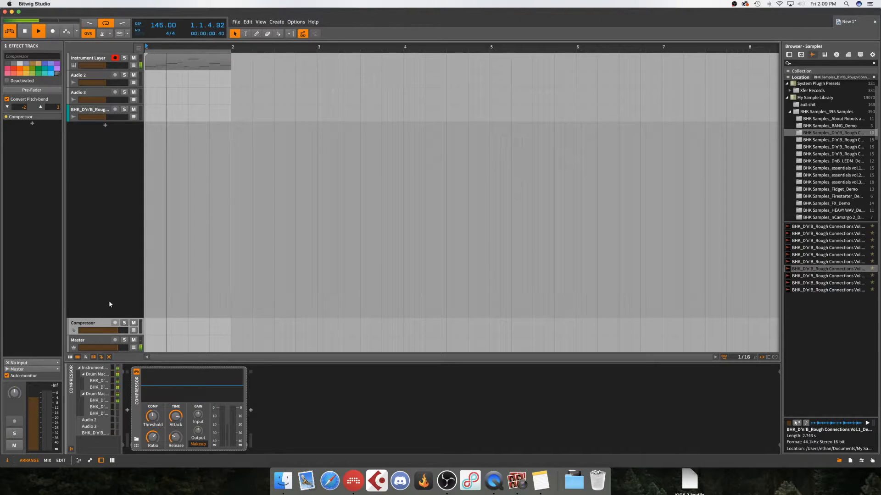
Send the Instrument Layer track's signal to the Compressor effect track while the loop plays
{"action": "left_click", "coordinate": [90, 58]}
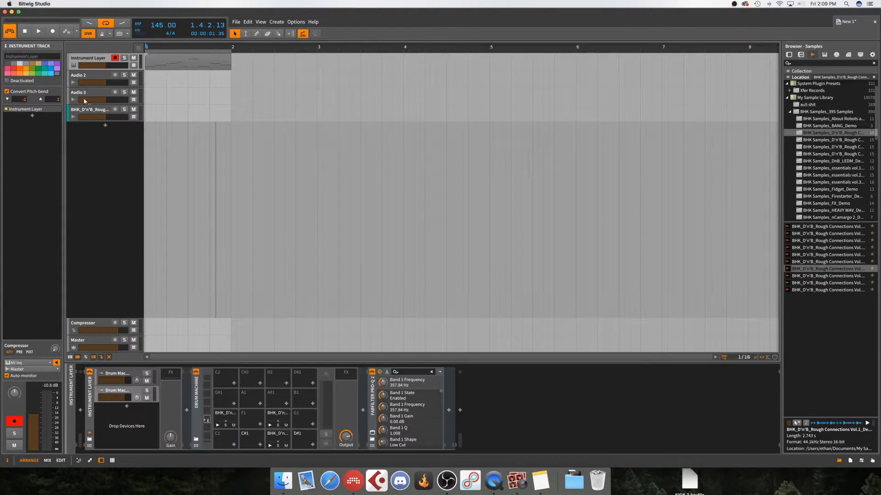
{"action": "key", "text": "space"}
{"action": "left_click", "coordinate": [97, 324]}
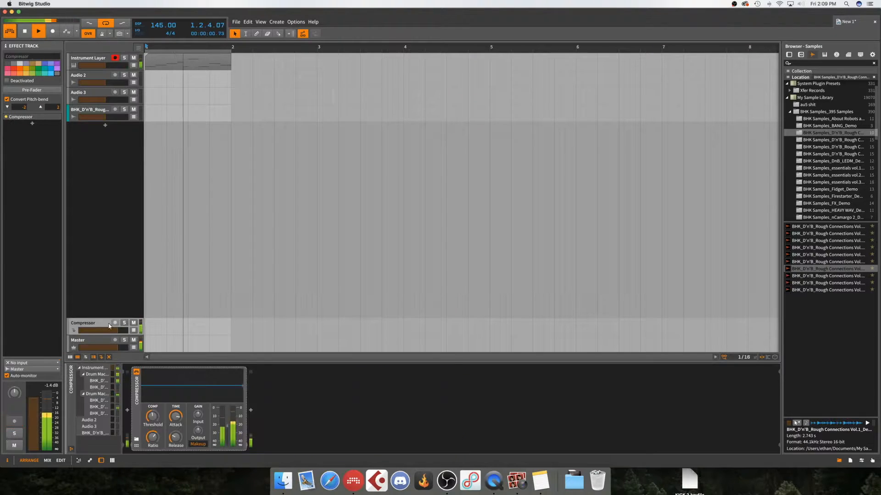
Bypass the compressor on the effect track and compare the loop with that track muted and unmuted
{"action": "key", "text": "space"}
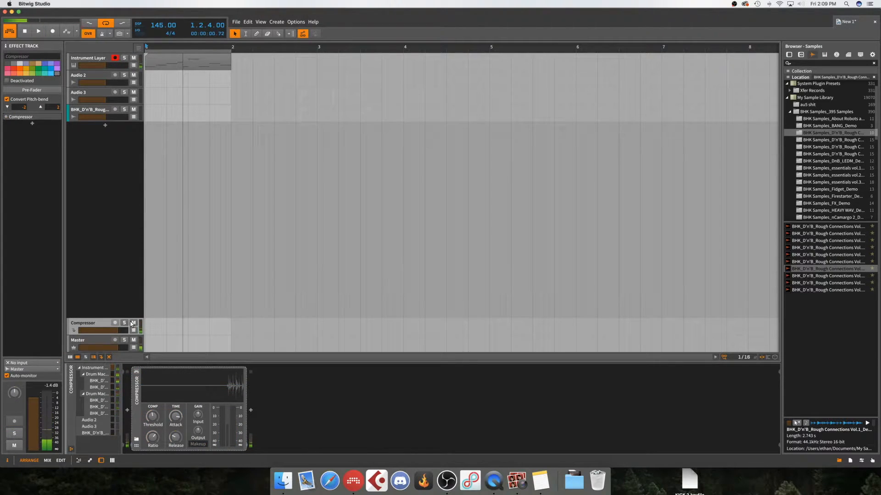
{"action": "key", "text": "space"}
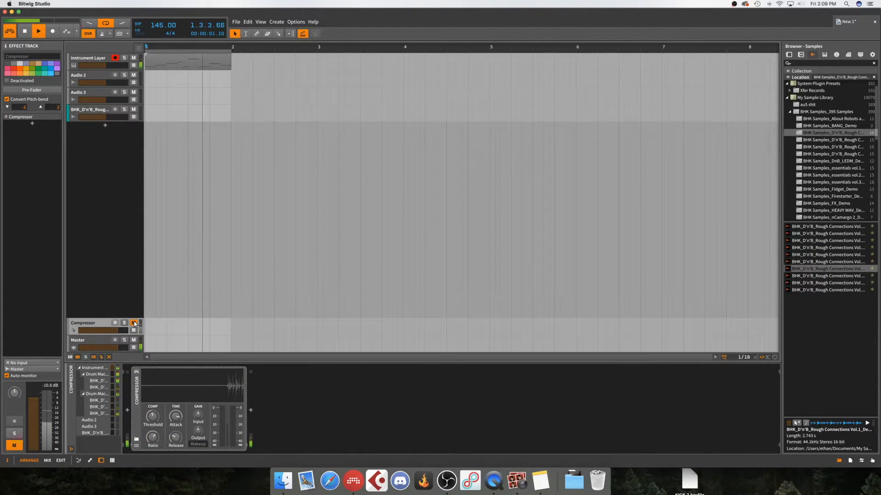
{"action": "key", "text": "space"}
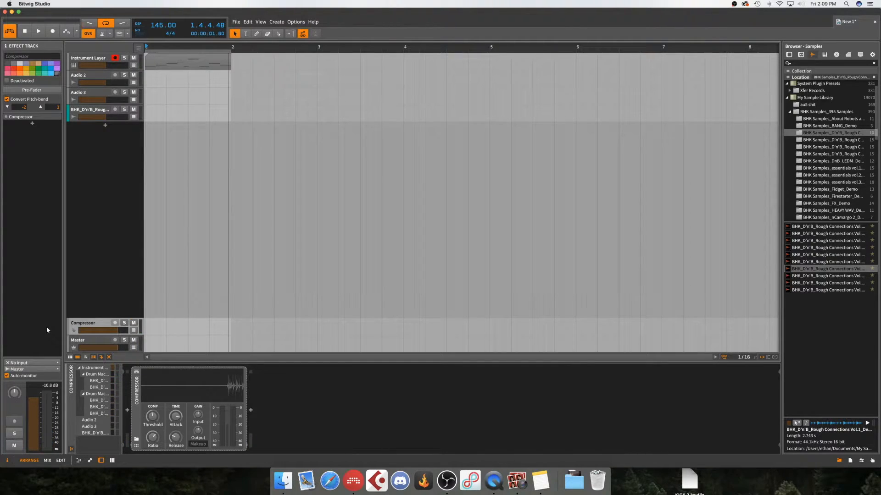
Compare the loop with the Compressor effect track unmuted and muted, leaving the track unmuted
{"action": "key", "text": "space"}
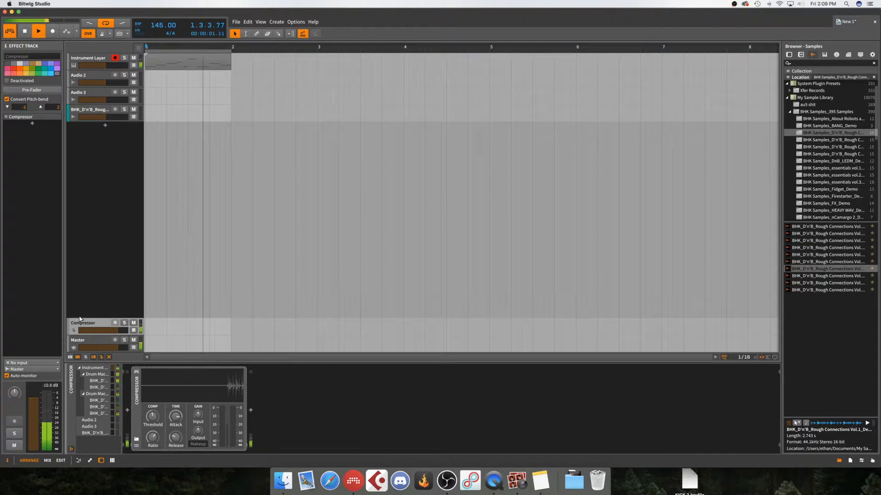
{"action": "key", "text": "space"}
{"action": "left_click", "coordinate": [133, 323]}
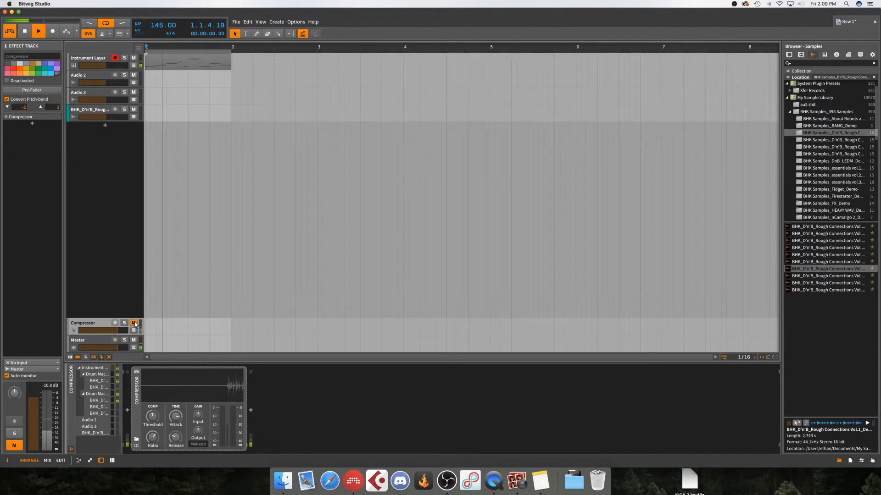
{"action": "key", "text": "space"}
{"action": "left_click", "coordinate": [133, 323]}
Reactivate the Compressor device on the effect track and audition the loop with it
{"action": "left_click", "coordinate": [247, 401]}
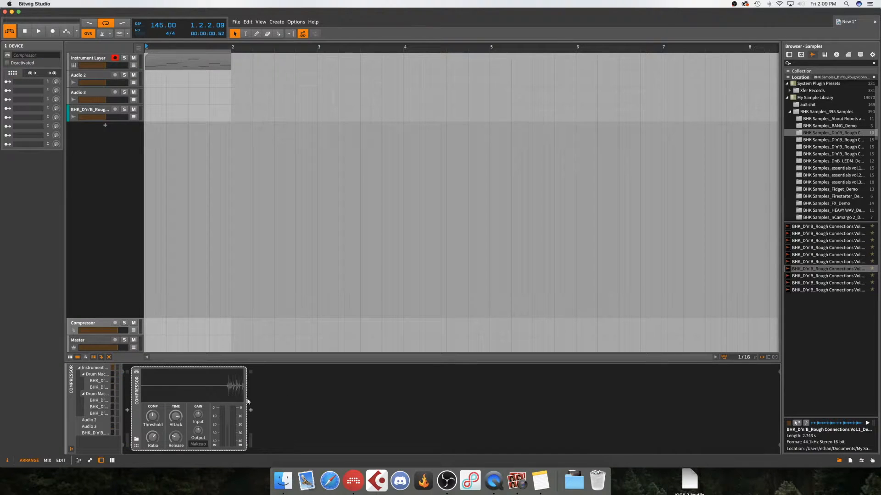
{"action": "left_click", "coordinate": [136, 372]}
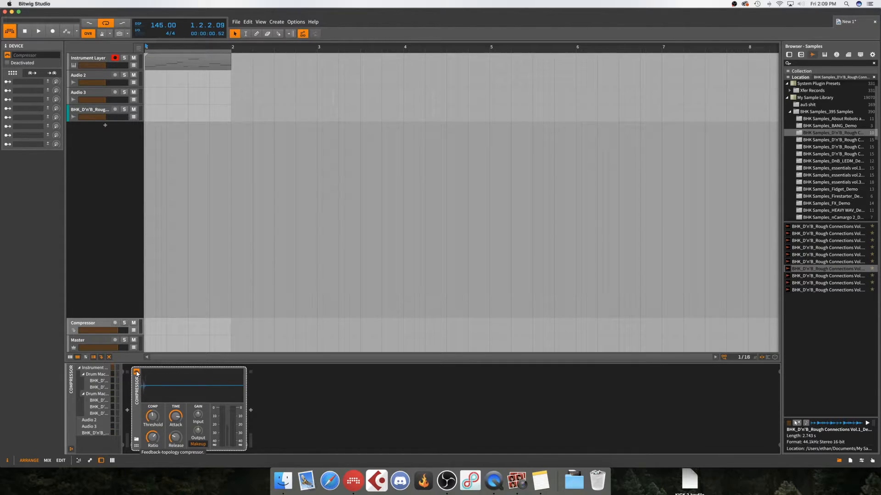
{"action": "left_click", "coordinate": [103, 60]}
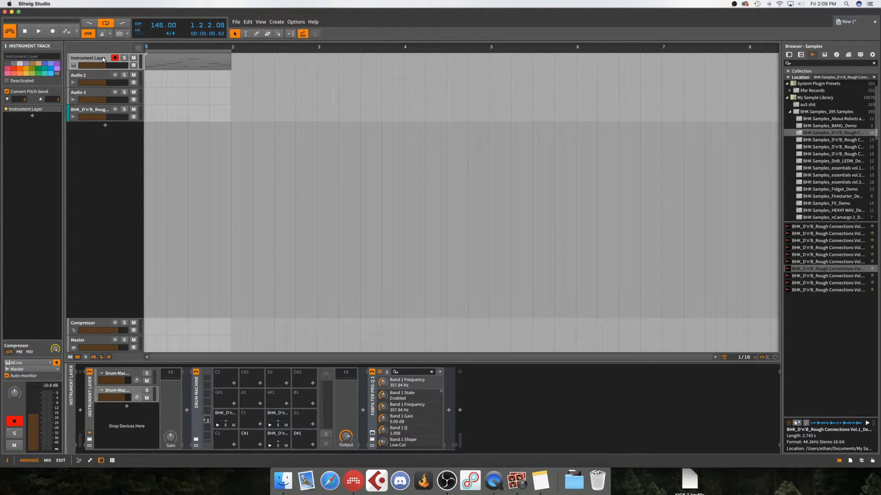
{"action": "left_click", "coordinate": [100, 325]}
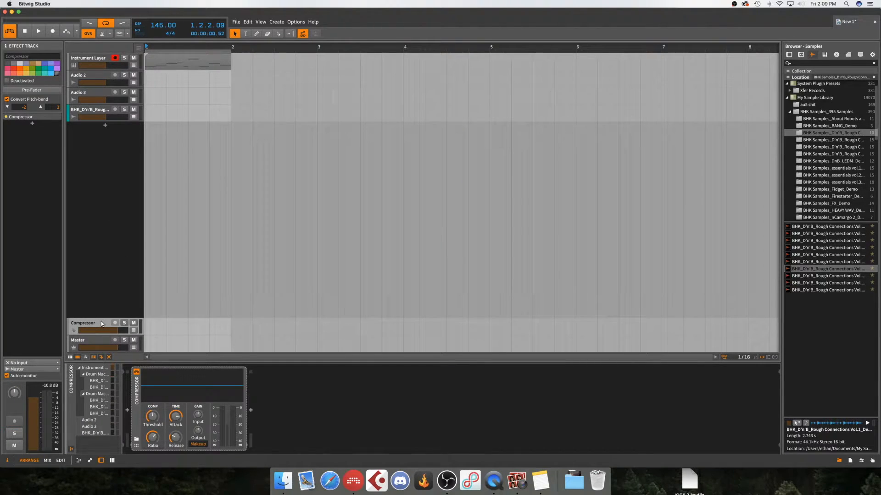
{"action": "key", "text": "space"}
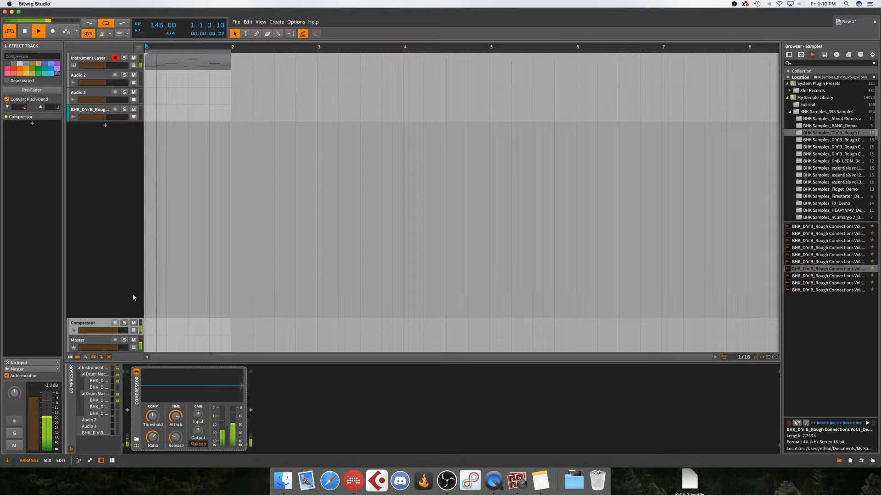
Lower the Compressor effect track's volume to its minimum and set the compressor's release to about 40 ms
{"action": "left_click_drag", "start_coordinate": [122, 330], "coordinate": [79, 330]}
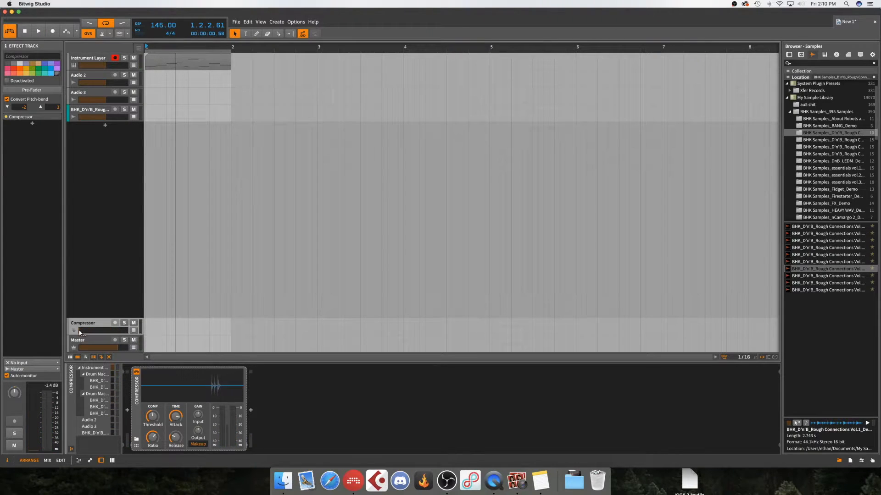
{"action": "key", "text": "space"}
{"action": "key", "text": "space"}
{"action": "left_click_drag", "start_coordinate": [177, 416], "coordinate": [177, 408]}
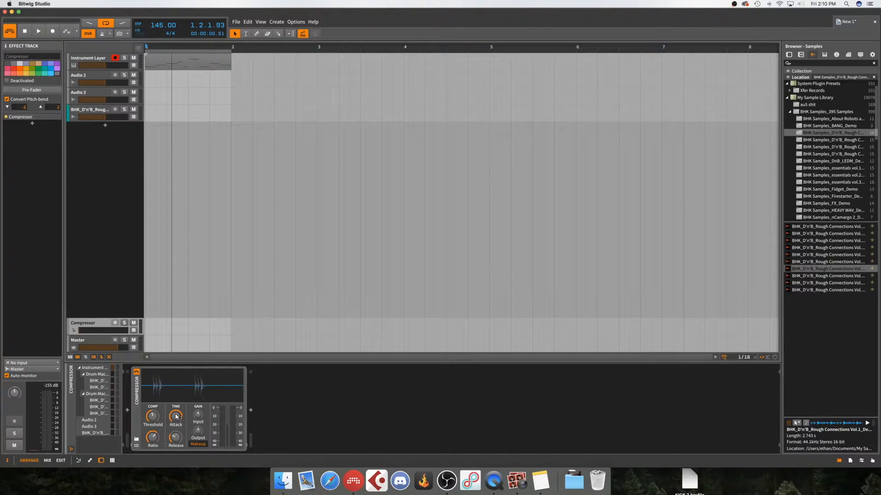
{"action": "left_click_drag", "start_coordinate": [171, 439], "coordinate": [171, 438]}
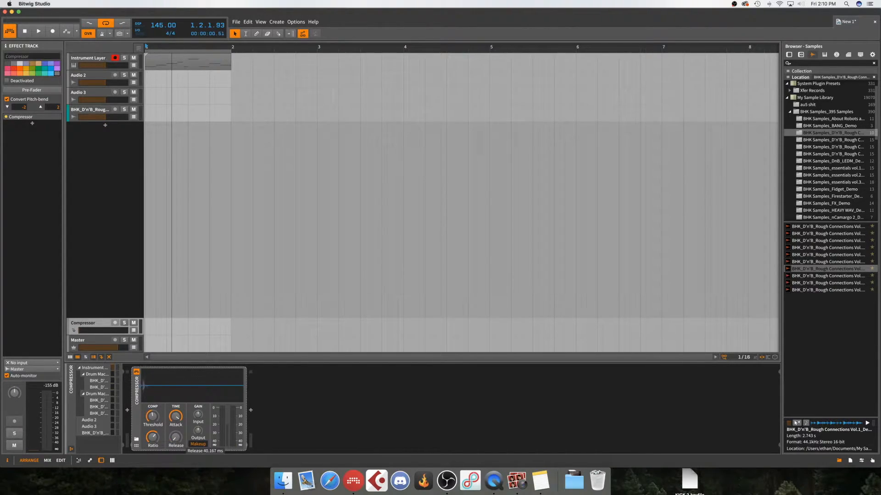
{"action": "left_click_drag", "start_coordinate": [155, 440], "coordinate": [153, 417]}
Blend the compressed signal back in by raising the Compressor effect track's volume partway while the loop plays
{"action": "key", "text": "space"}
{"action": "left_click_drag", "start_coordinate": [80, 331], "coordinate": [101, 330]}
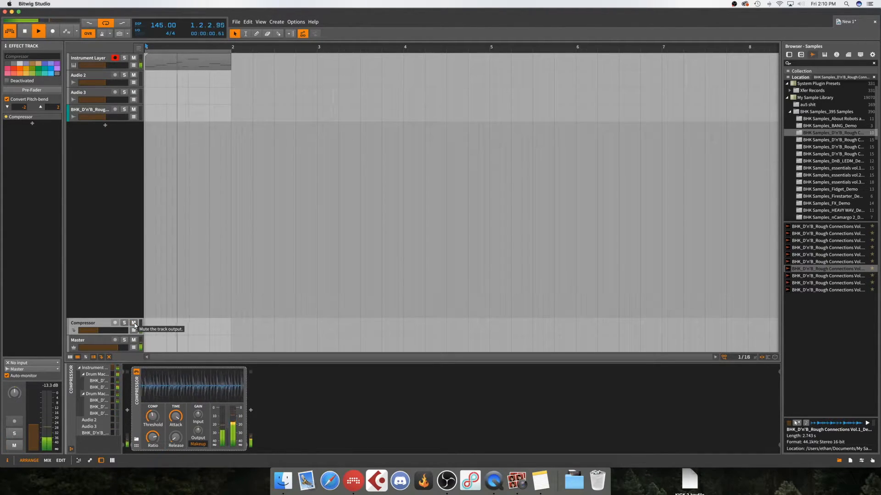
{"action": "left_click_drag", "start_coordinate": [97, 331], "coordinate": [95, 331]}
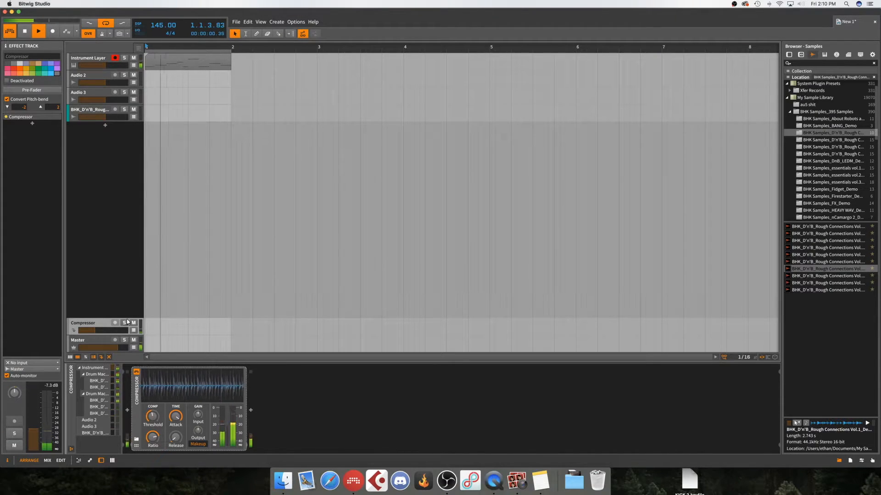
{"action": "key", "text": "space"}
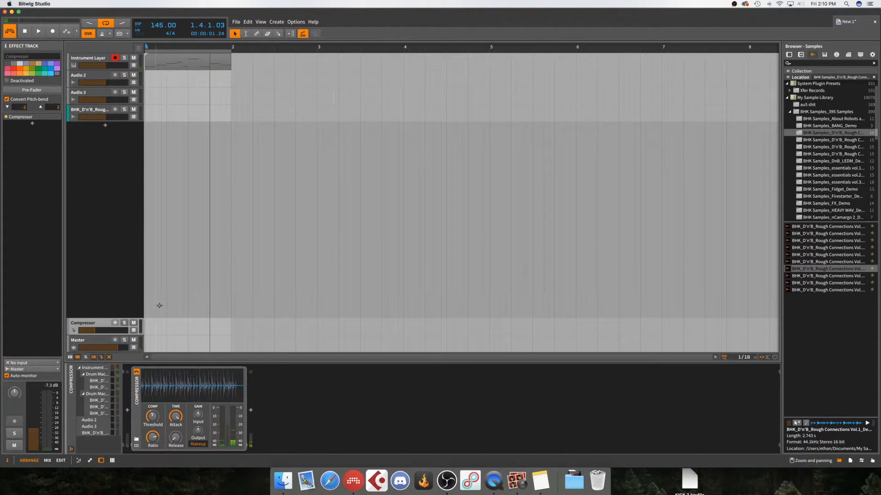
Bounce a one-bar clip on the Master track in place, move it to Audio 3 and open it for editing
{"action": "double_click", "coordinate": [149, 344]}
{"action": "right_click", "coordinate": [194, 342]}
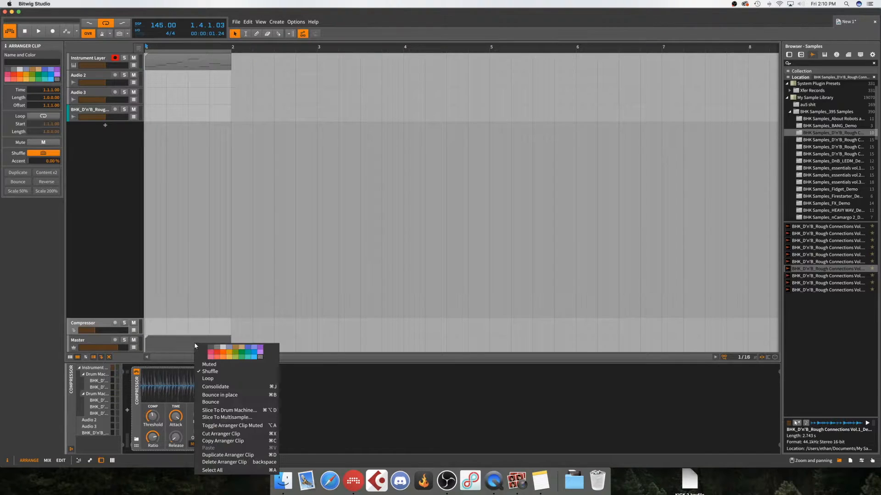
{"action": "left_click", "coordinate": [232, 395]}
{"action": "left_click_drag", "start_coordinate": [173, 340], "coordinate": [372, 341]}
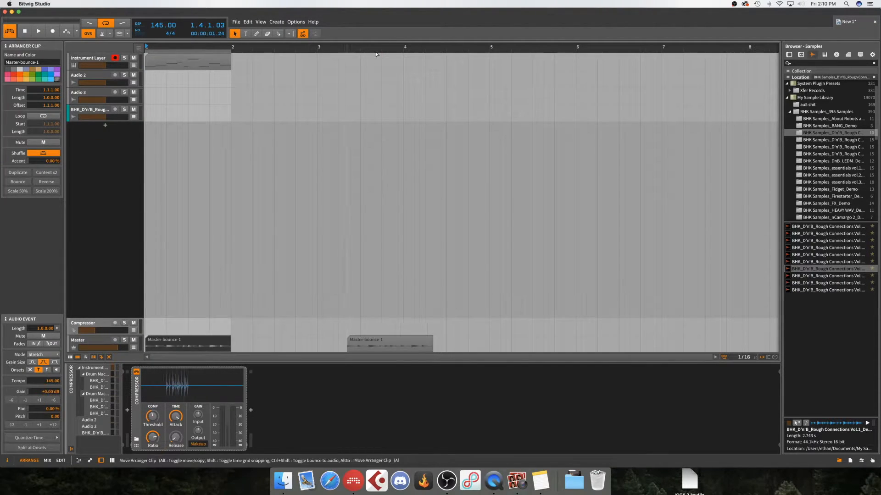
{"action": "left_click_drag", "start_coordinate": [310, 153], "coordinate": [321, 95]}
{"action": "double_click", "coordinate": [324, 99]}
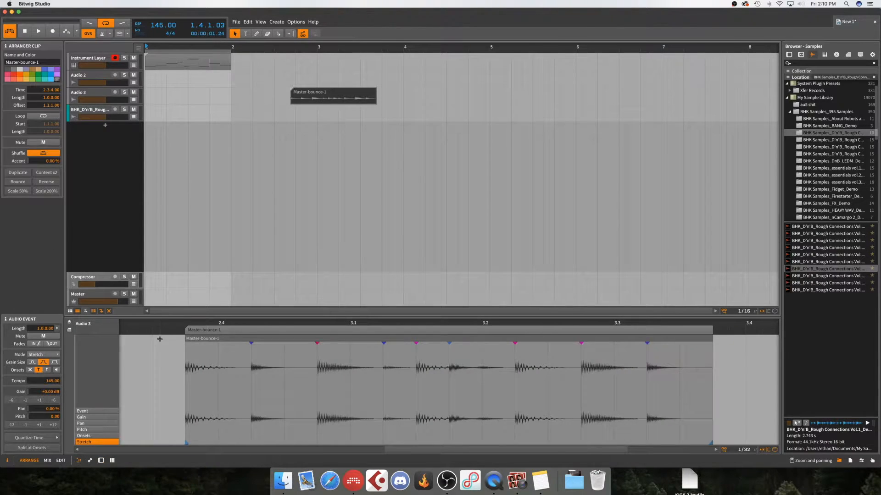
Raise the bounced clip's gain to +10 dB and examine its waveform's transients and tails up close
{"action": "double_click", "coordinate": [54, 401]}
{"action": "double_click", "coordinate": [24, 401]}
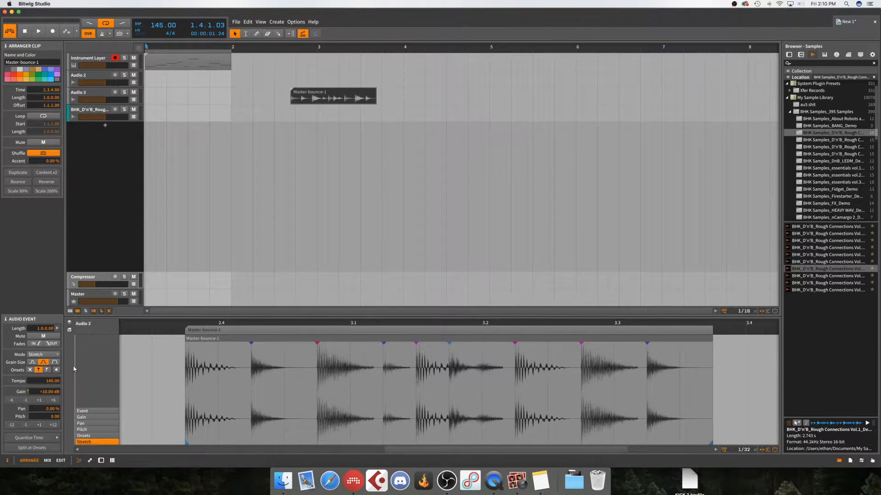
{"action": "left_click", "coordinate": [337, 95]}
{"action": "left_click_drag", "start_coordinate": [320, 323], "coordinate": [331, 369]}
{"action": "left_click", "coordinate": [344, 385]}
{"action": "left_click_drag", "start_coordinate": [373, 323], "coordinate": [323, 277]}
{"action": "left_click_drag", "start_coordinate": [515, 324], "coordinate": [686, 326]}
{"action": "mouse_move", "coordinate": [286, 324]}
{"action": "left_mouse_down"}
{"action": "mouse_move", "coordinate": [285, 356]}
{"action": "mouse_move", "coordinate": [277, 325]}
{"action": "left_mouse_up"}
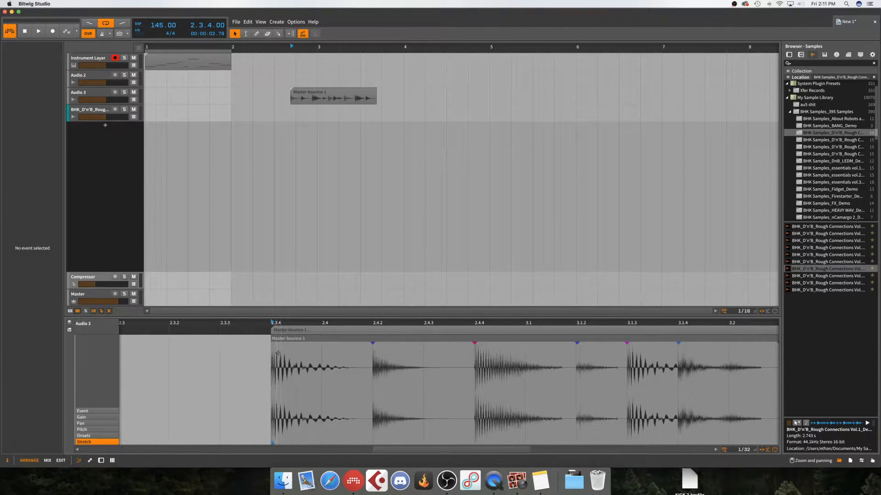
{"action": "left_click_drag", "start_coordinate": [291, 322], "coordinate": [288, 294]}
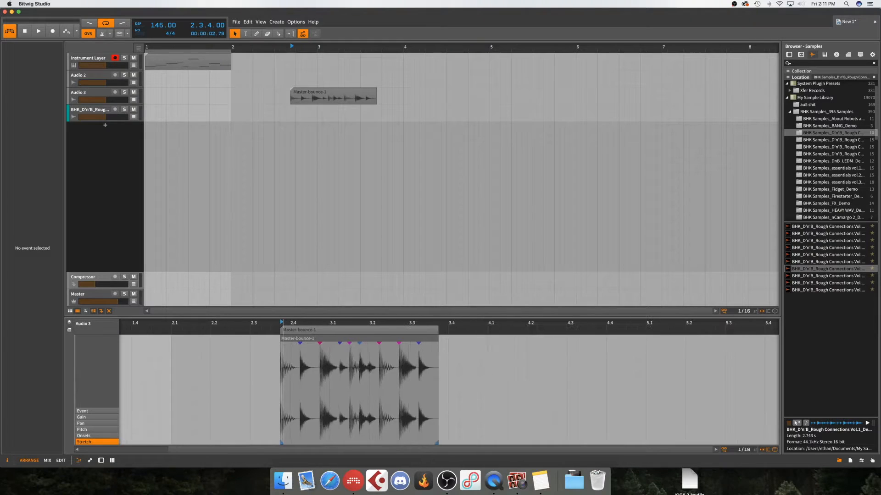
Play the loop from bar 1 and delete the bounced clip from Audio 3
{"action": "left_click", "coordinate": [146, 48]}
{"action": "key", "text": "space"}
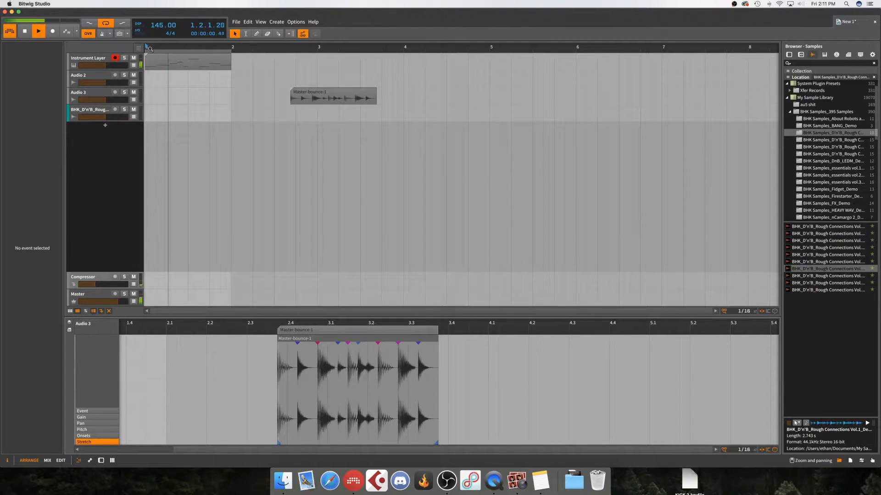
{"action": "key", "text": "space"}
{"action": "left_click", "coordinate": [328, 99]}
{"action": "key", "text": "Delete"}
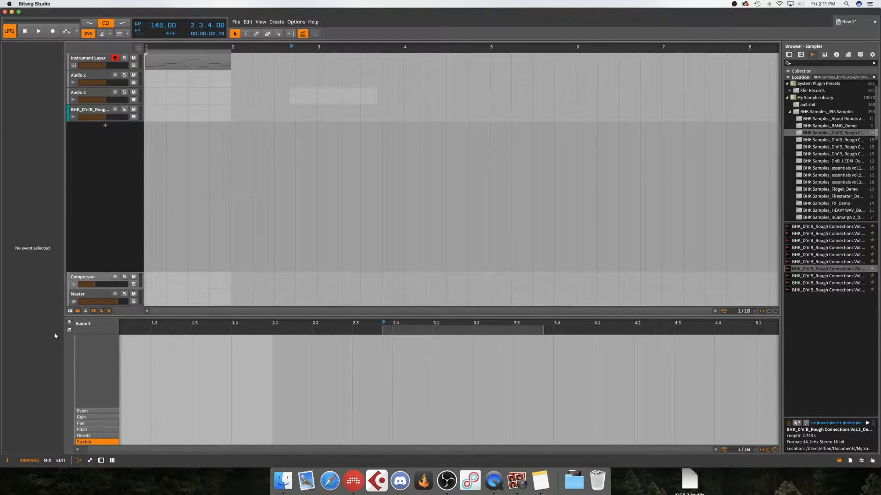
Compare the Instrument Layer loop with the Compressor effect track muted and unmuted
{"action": "left_click", "coordinate": [167, 63]}
{"action": "key", "text": "space"}
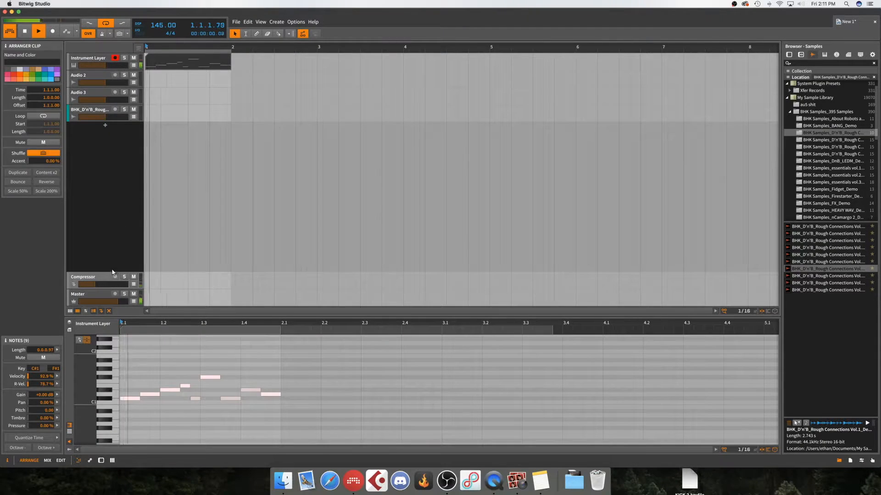
{"action": "left_click", "coordinate": [133, 277]}
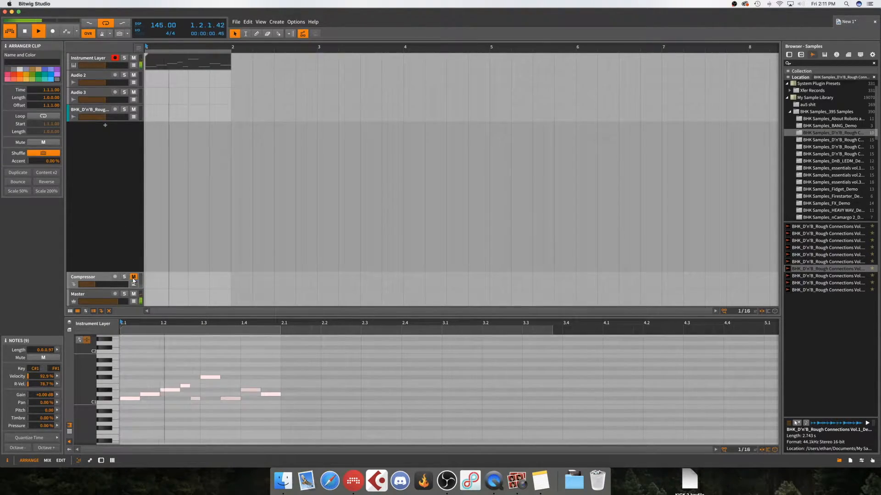
{"action": "left_click", "coordinate": [112, 169]}
{"action": "key", "text": "d"}
{"action": "left_click", "coordinate": [133, 323]}
{"action": "left_click", "coordinate": [133, 323]}
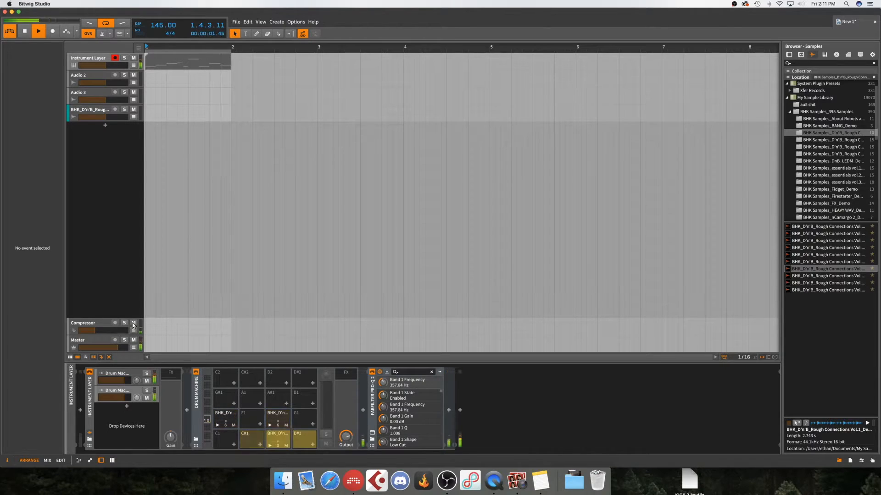
{"action": "key", "text": "space"}
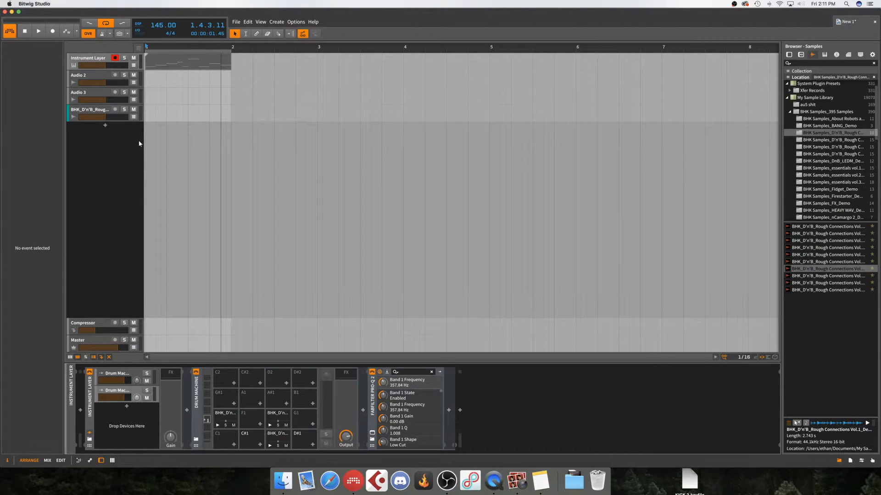
Delete the empty Audio 3 track
{"action": "left_click", "coordinate": [103, 94]}
{"action": "left_click", "coordinate": [104, 80]}
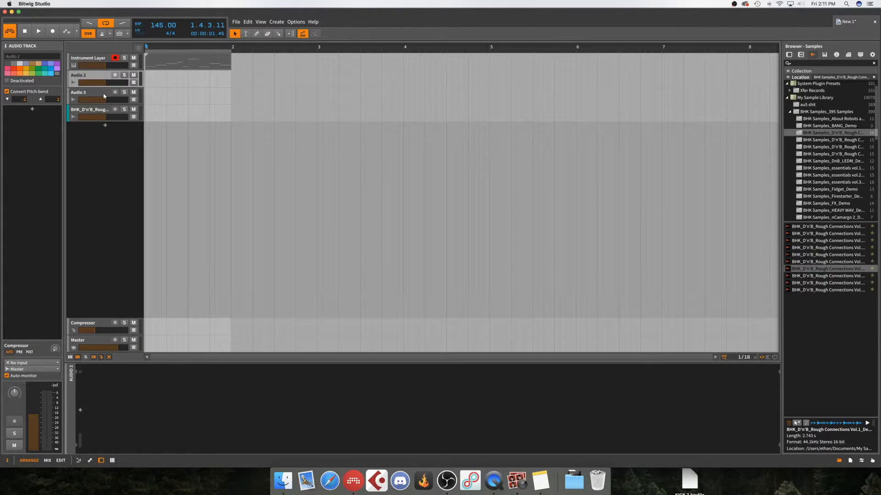
{"action": "left_click", "coordinate": [103, 96]}
{"action": "key", "text": "Delete"}
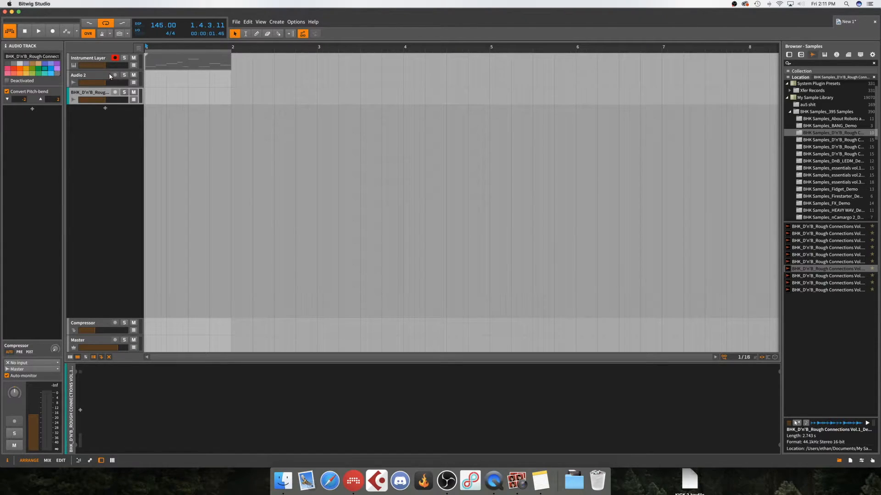
{"action": "left_click", "coordinate": [110, 76]}
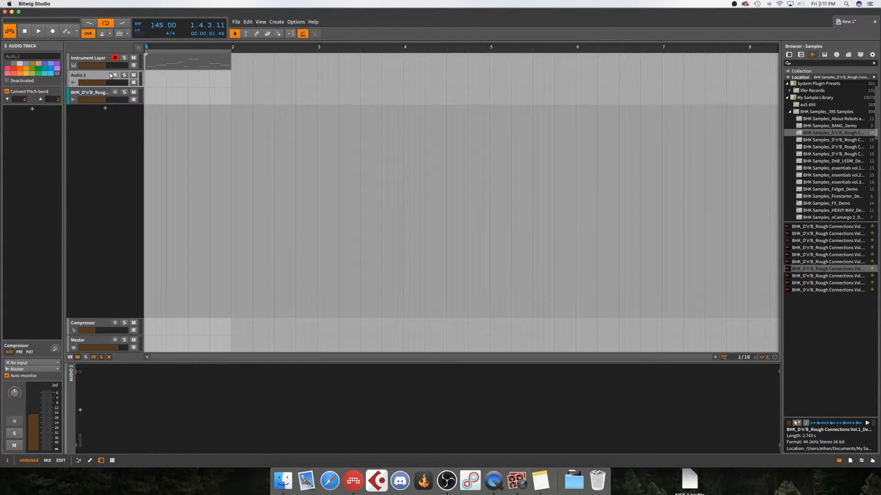
Audition the loop and mute the Compressor effect track
{"action": "left_click", "coordinate": [103, 323]}
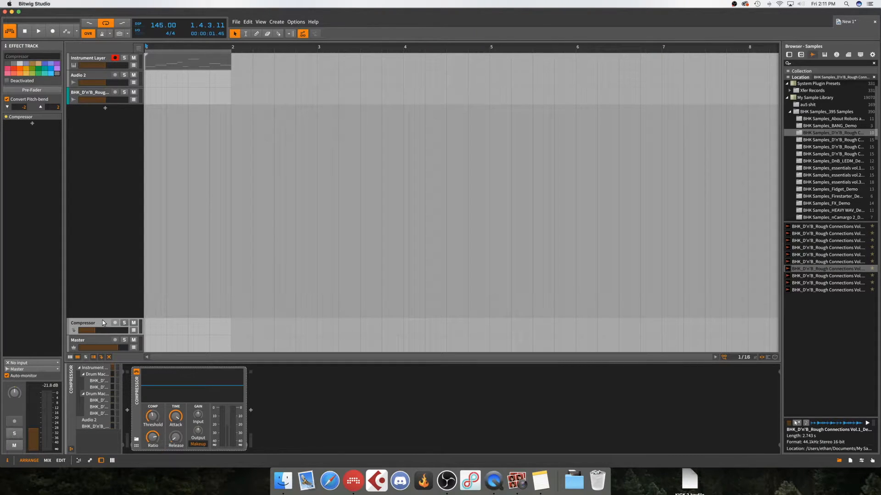
{"action": "key", "text": "space"}
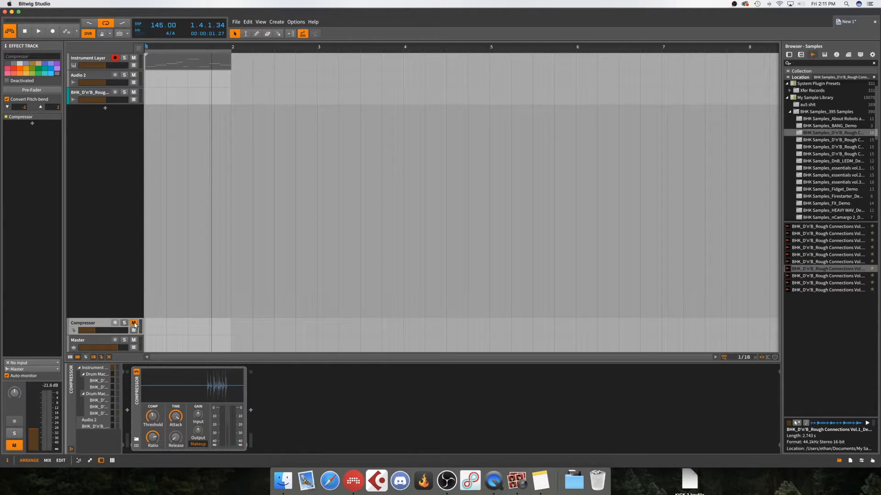
Add Transient Control and Transient Master to the end of the Instrument Layer track's device chain
{"action": "left_click", "coordinate": [99, 60]}
{"action": "double_click", "coordinate": [510, 414]}
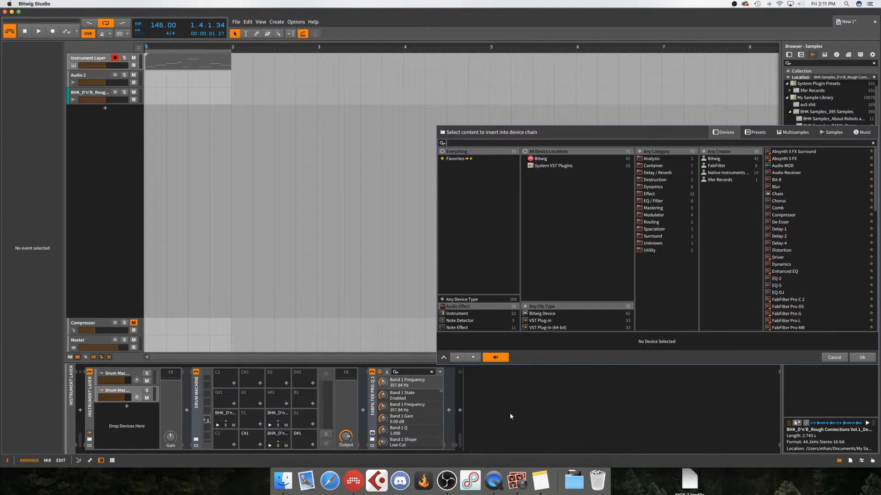
{"action": "type", "text": "tra"}
{"action": "double_click", "coordinate": [795, 152]}
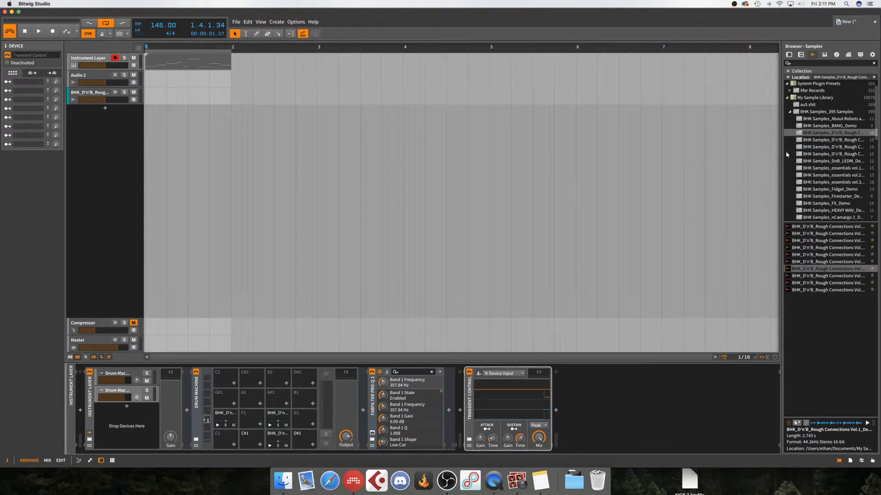
{"action": "double_click", "coordinate": [627, 401]}
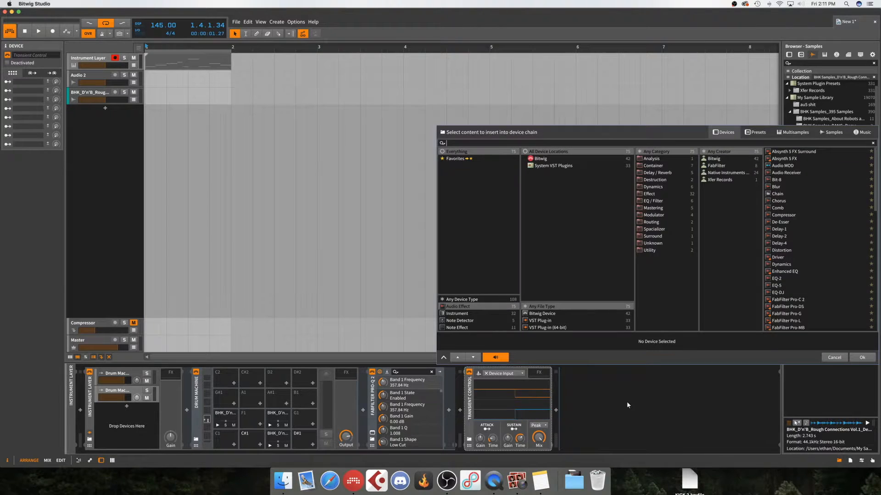
{"action": "double_click", "coordinate": [790, 159]}
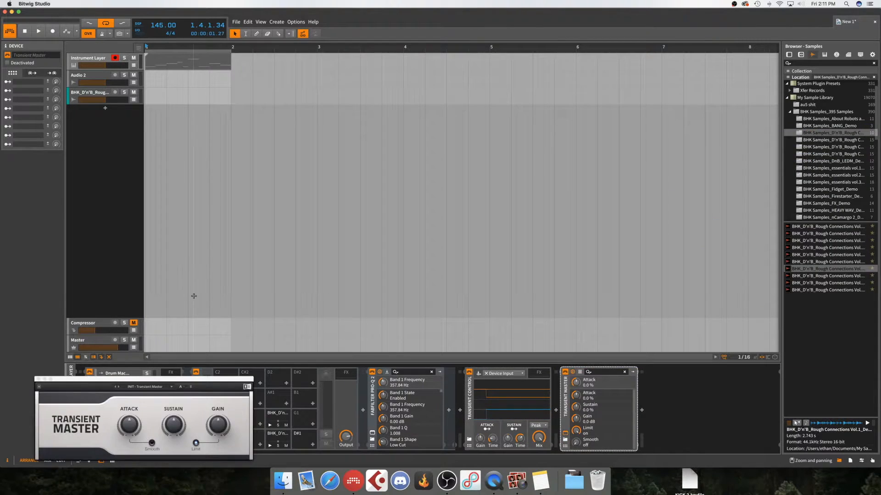
Try out the Transient Master's attack amount and reset it to 0.0 %
{"action": "left_click_drag", "start_coordinate": [181, 379], "coordinate": [388, 138]}
{"action": "left_click_drag", "start_coordinate": [337, 186], "coordinate": [346, 211]}
{"action": "double_click", "coordinate": [335, 190]}
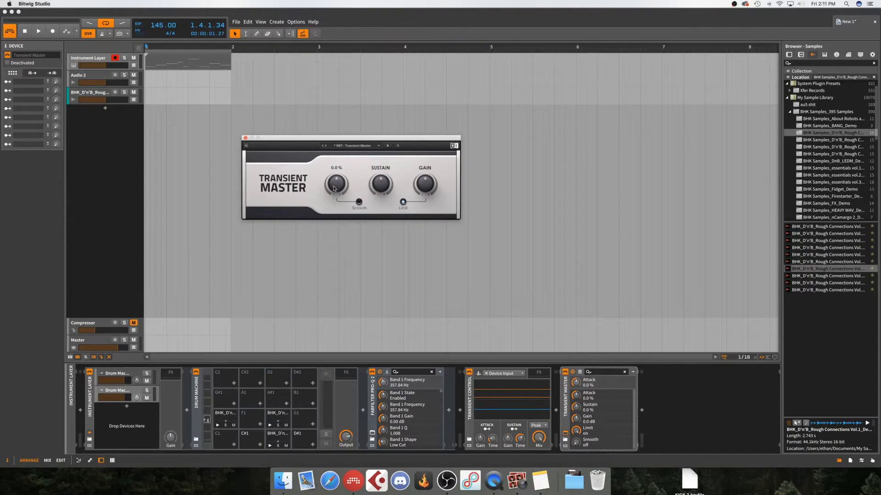
Try out the Transient Master's attack, sustain and gain amounts while auditioning the loop and reset them to their defaults
{"action": "double_click", "coordinate": [337, 183]}
{"action": "mouse_move", "coordinate": [336, 183]}
{"action": "left_click_drag", "start_coordinate": [333, 184], "coordinate": [334, 177]}
{"action": "double_click", "coordinate": [333, 184]}
{"action": "left_click_drag", "start_coordinate": [381, 185], "coordinate": [382, 176]}
{"action": "key", "text": "space"}
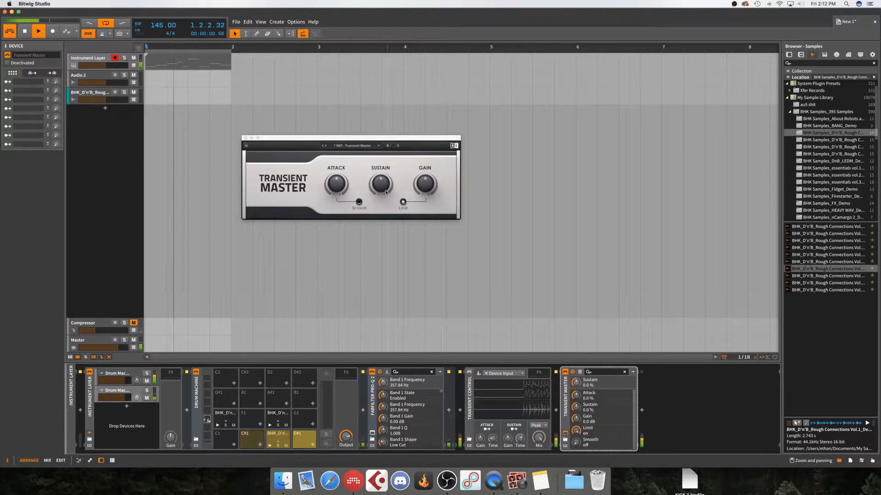
{"action": "key", "text": "space"}
{"action": "key", "text": "space"}
{"action": "left_click_drag", "start_coordinate": [425, 188], "coordinate": [426, 188]}
{"action": "left_click_drag", "start_coordinate": [346, 189], "coordinate": [341, 188]}
{"action": "double_click", "coordinate": [340, 187]}
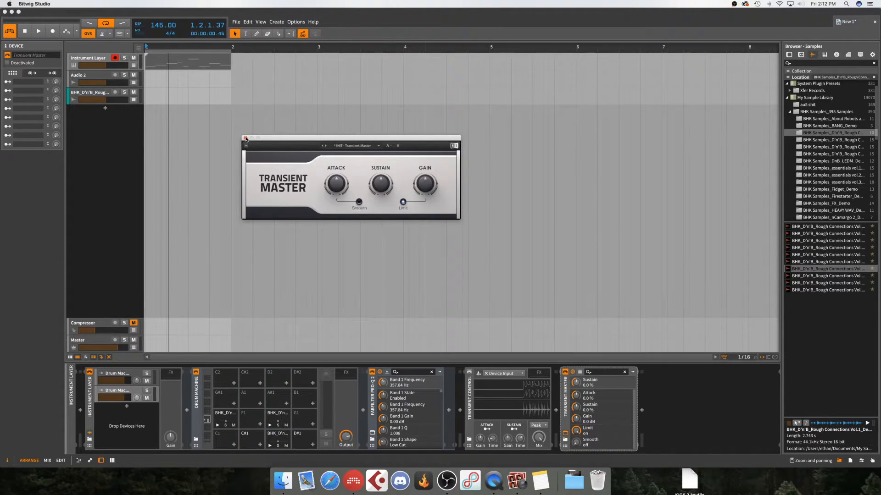
Delete Transient Master from the Instrument Layer track's device chain and audition the loop through Transient Control
{"action": "left_click", "coordinate": [581, 372]}
{"action": "key", "text": "Delete"}
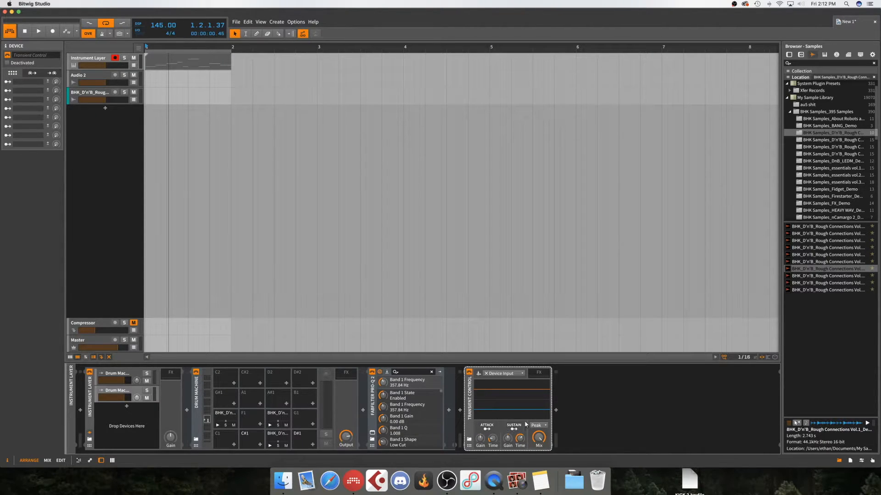
{"action": "key", "text": "space"}
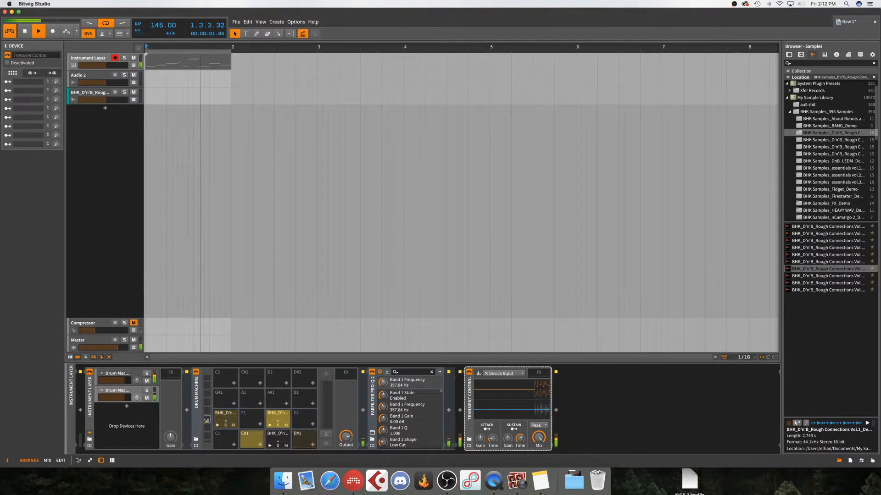
{"action": "key", "text": "space"}
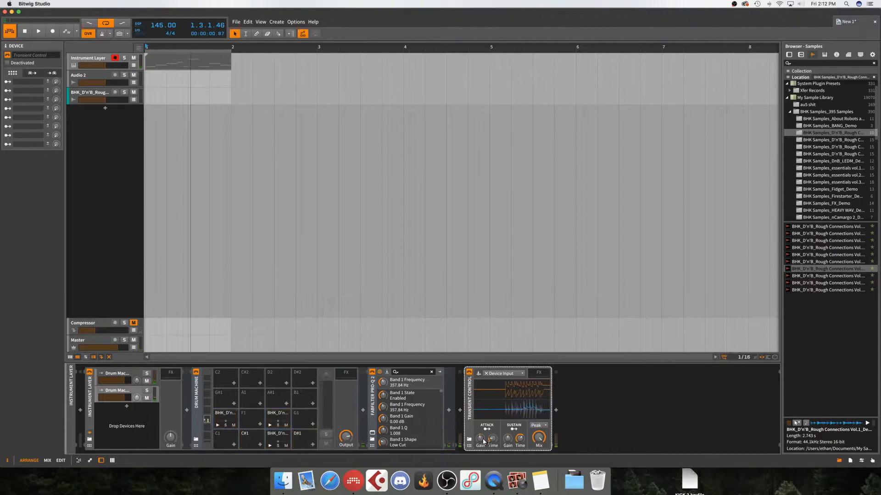
Reset Transient Control's attack gain and try out different attack gain amounts during loop playback
{"action": "double_click", "coordinate": [481, 440]}
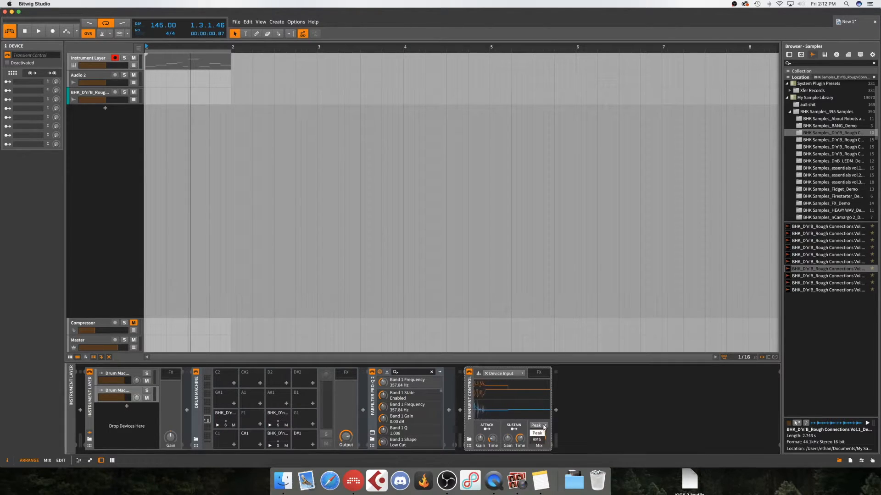
{"action": "key", "text": "space"}
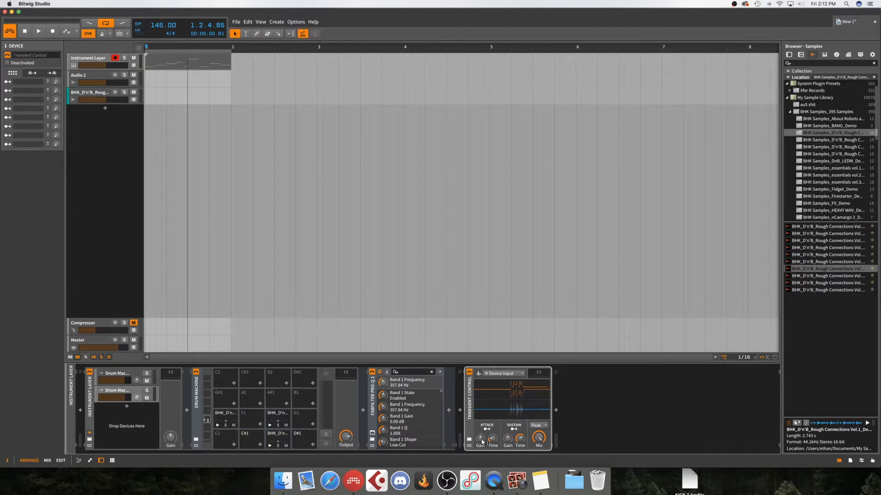
{"action": "key", "text": "space"}
{"action": "left_click_drag", "start_coordinate": [480, 439], "coordinate": [480, 422]}
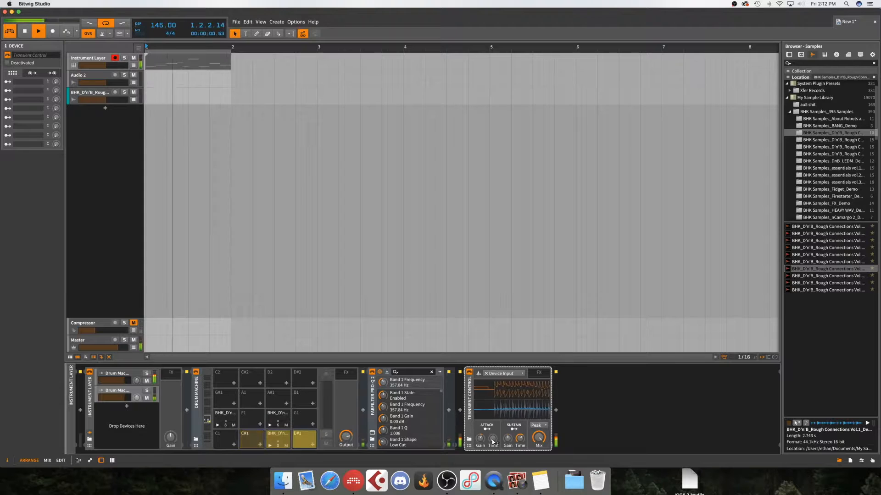
{"action": "key", "text": "space"}
Try out longer attack times on Transient Control, up to about 191 ms, while auditioning the loop
{"action": "left_click_drag", "start_coordinate": [492, 441], "coordinate": [493, 435]}
{"action": "key", "text": "space"}
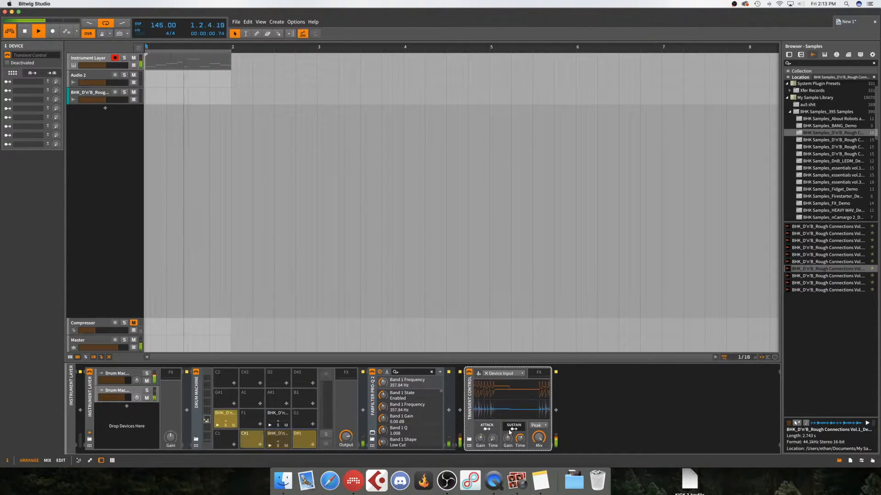
{"action": "left_click_drag", "start_coordinate": [493, 439], "coordinate": [493, 429]}
{"action": "key", "text": "space"}
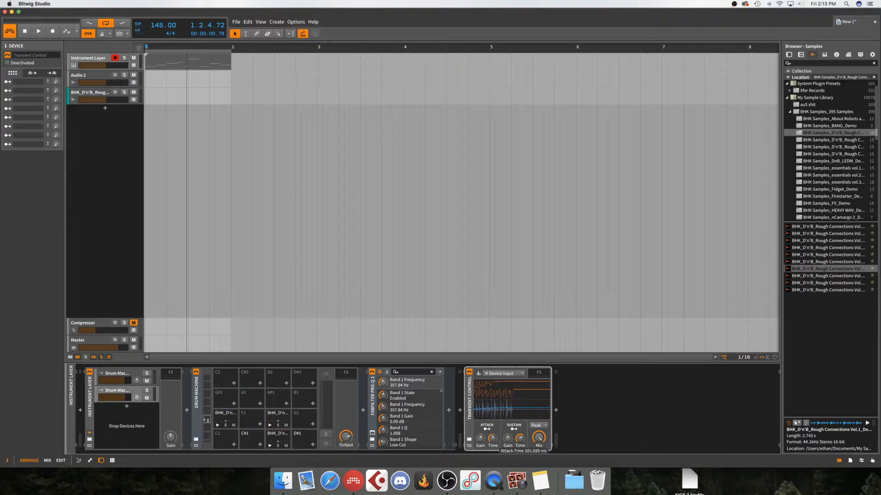
{"action": "key", "text": "space"}
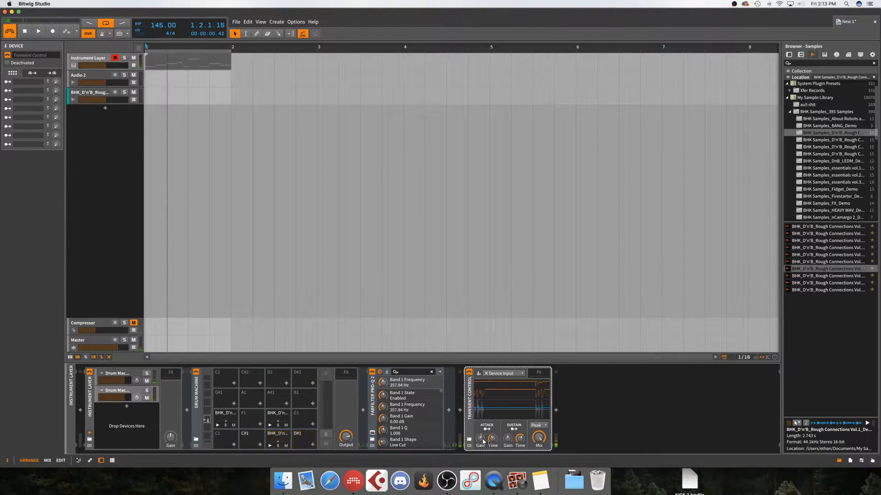
{"action": "key", "text": "space"}
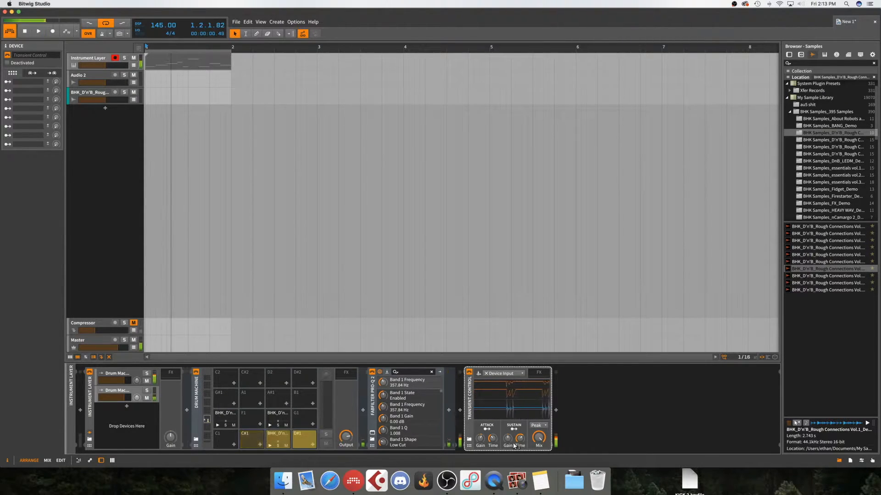
Adjust Transient Control's sustain gain and audition the loop
{"action": "key", "text": "space"}
{"action": "left_click_drag", "start_coordinate": [507, 441], "coordinate": [507, 411]}
{"action": "key", "text": "space"}
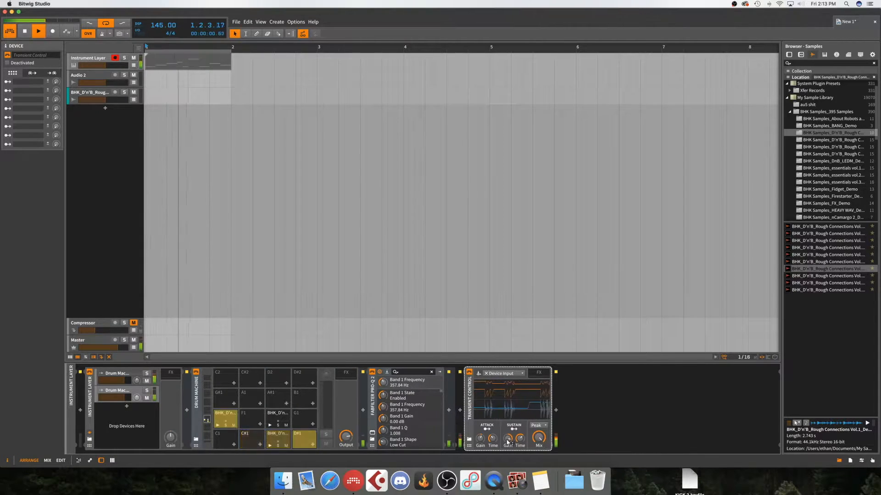
{"action": "key", "text": "space"}
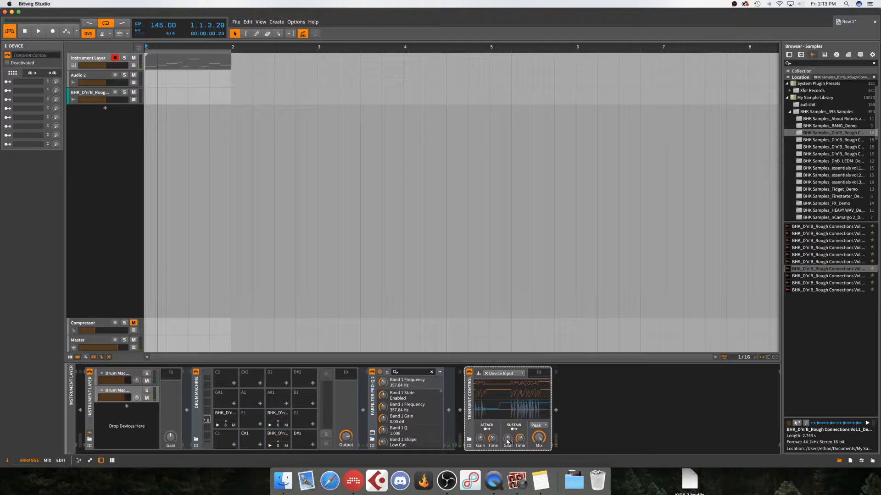
{"action": "key", "text": "space"}
Try negative attack gain on Transient Control, about -24.9 % and -55.1 %, while auditioning the loop
{"action": "left_click_drag", "start_coordinate": [480, 439], "coordinate": [480, 390]}
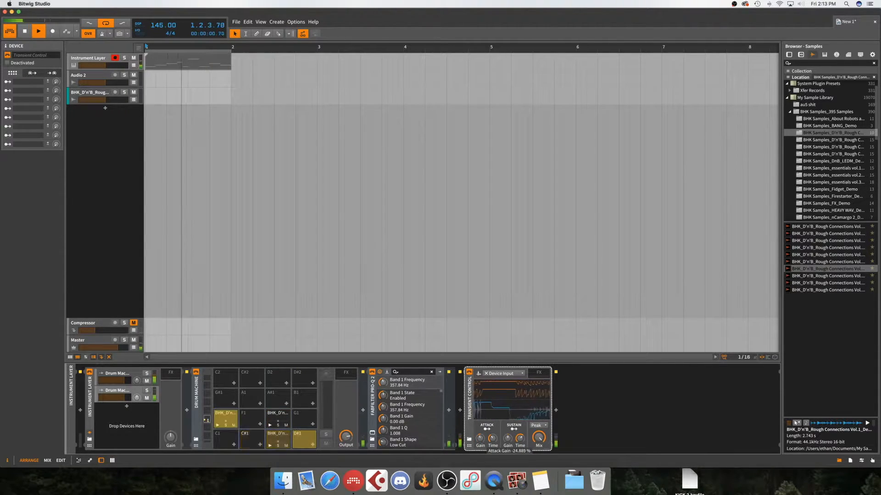
{"action": "key", "text": "space"}
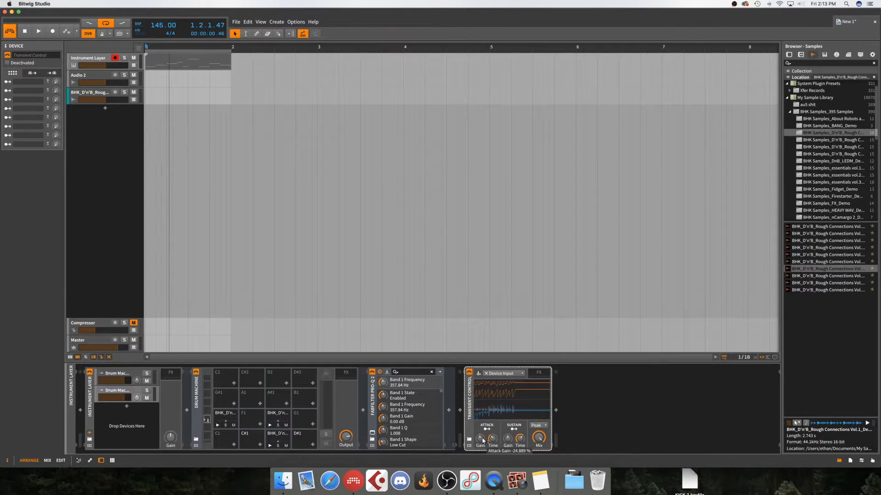
{"action": "key", "text": "space"}
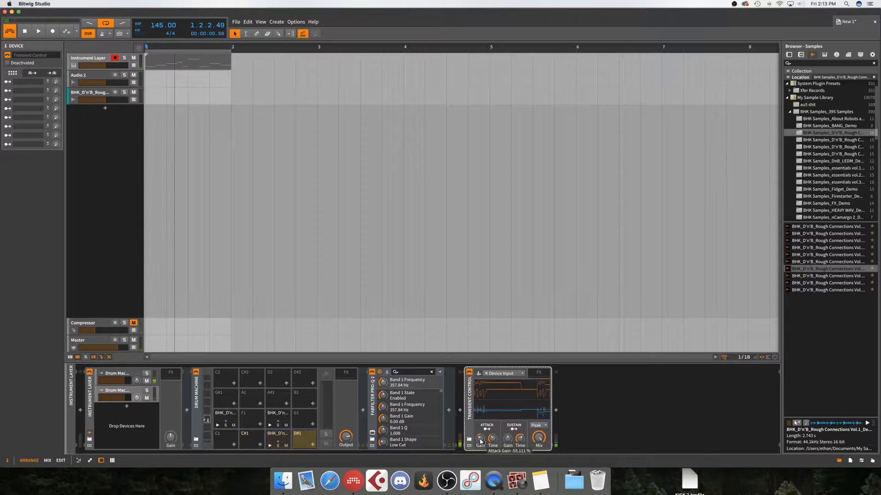
Set Transient Control's attack time to about 32 ms and its attack gain to about 16.9 % during playback
{"action": "key", "text": "space"}
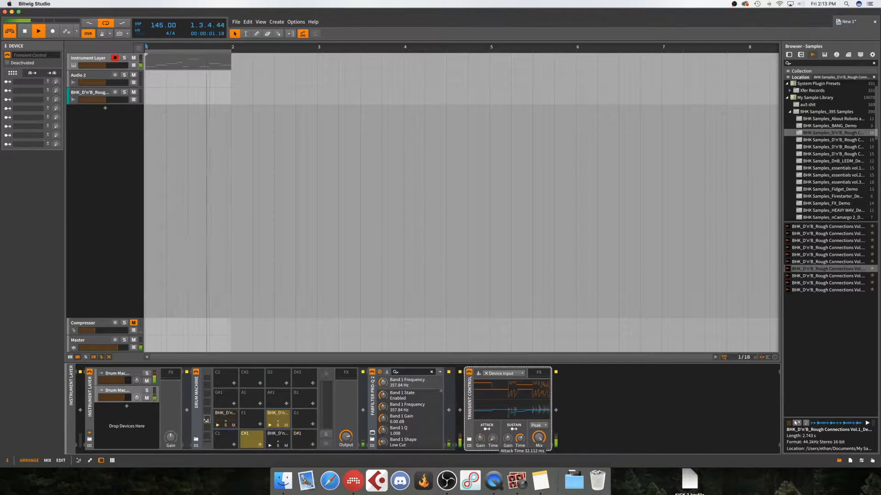
{"action": "key", "text": "space"}
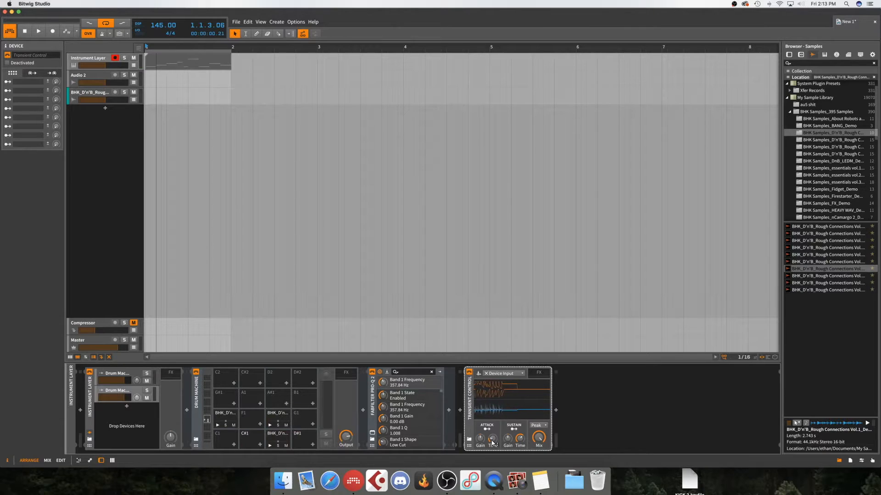
{"action": "key", "text": "space"}
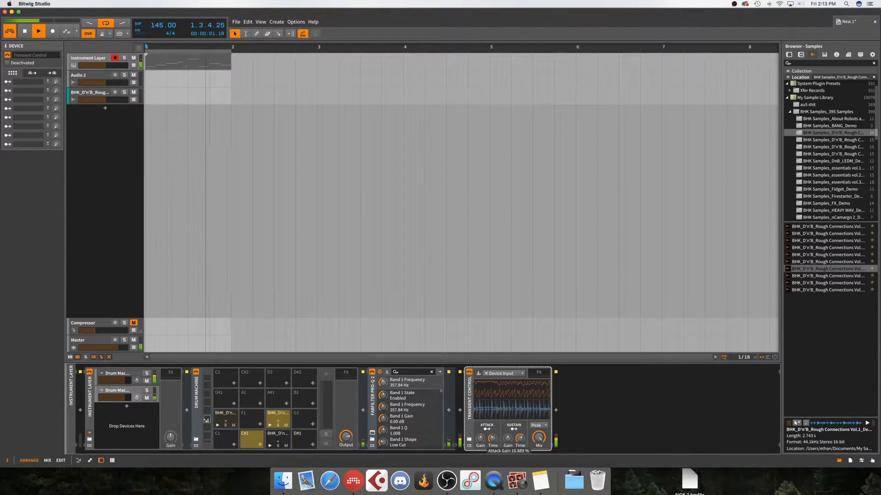
Compare the loop with Transient Control bypassed and the Compressor effect track unmuted, restoring both to their previous states
{"action": "left_click", "coordinate": [468, 372]}
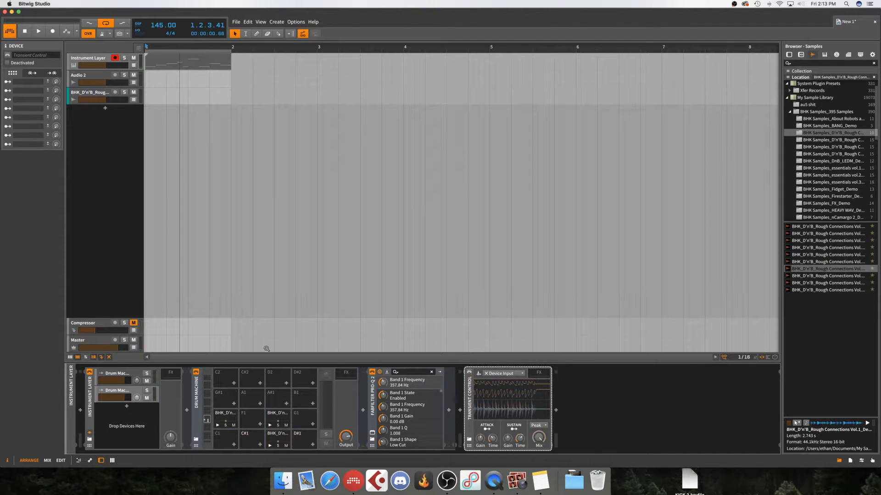
{"action": "key", "text": "space"}
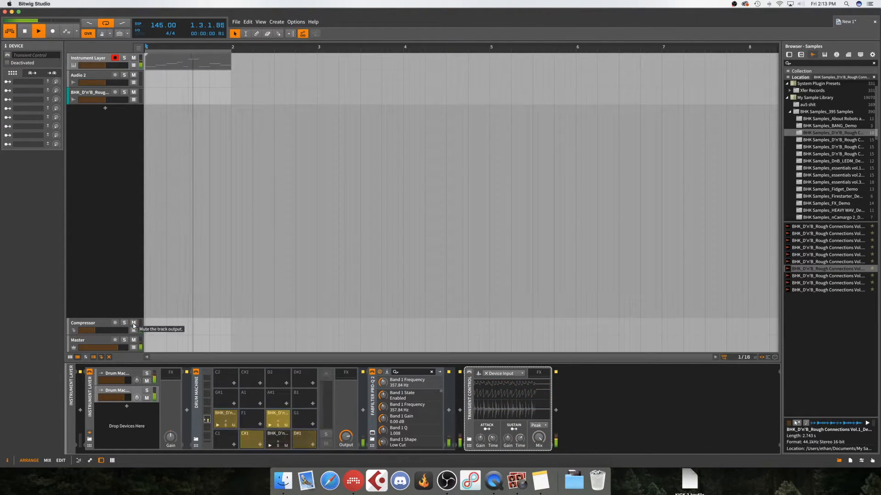
{"action": "left_click", "coordinate": [134, 324]}
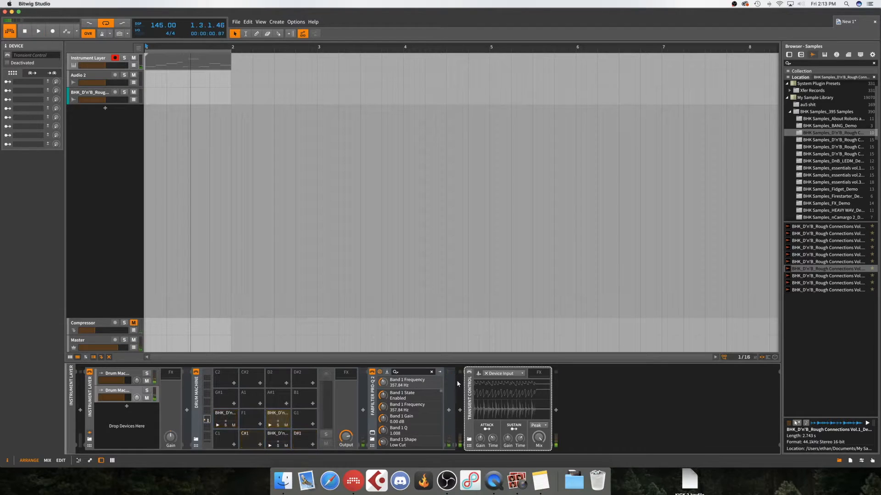
{"action": "left_click", "coordinate": [468, 373]}
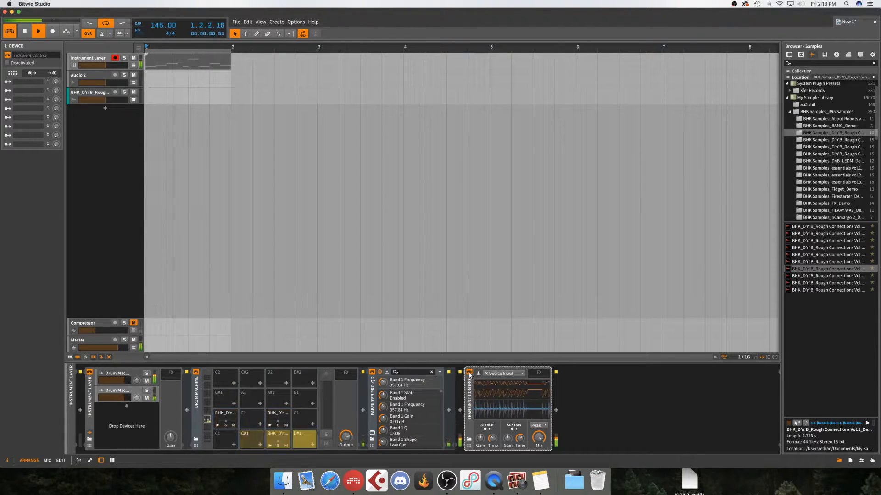
{"action": "key", "text": "space"}
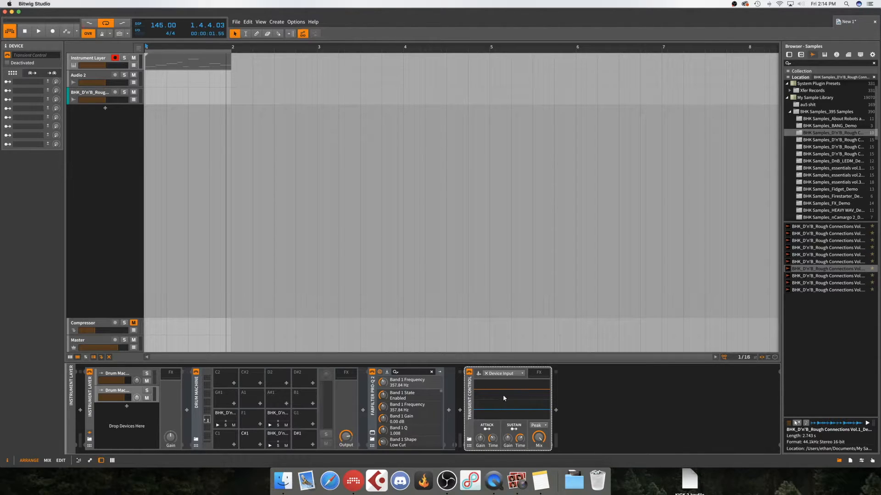
Audition the loop and inspect Transient Control's FX slot and its Device Input source options
{"action": "key", "text": "space"}
{"action": "key", "text": "space"}
{"action": "left_click", "coordinate": [541, 373]}
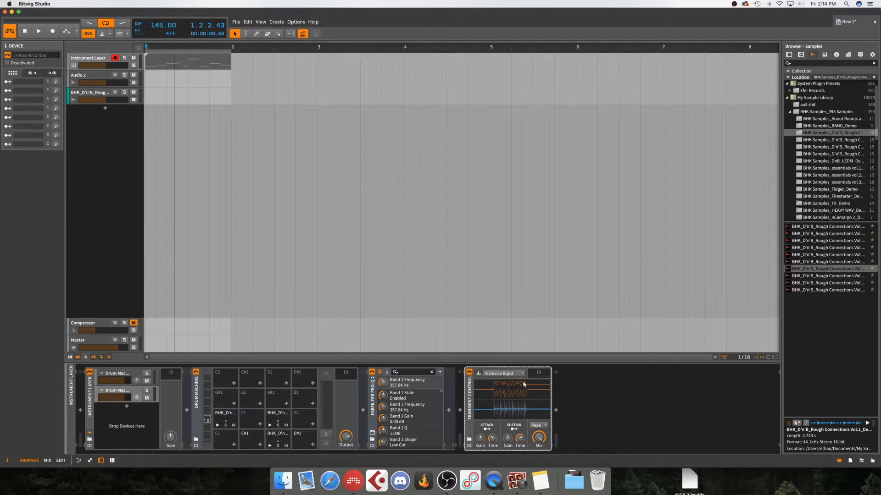
{"action": "left_click", "coordinate": [507, 374]}
{"action": "left_click", "coordinate": [519, 377]}
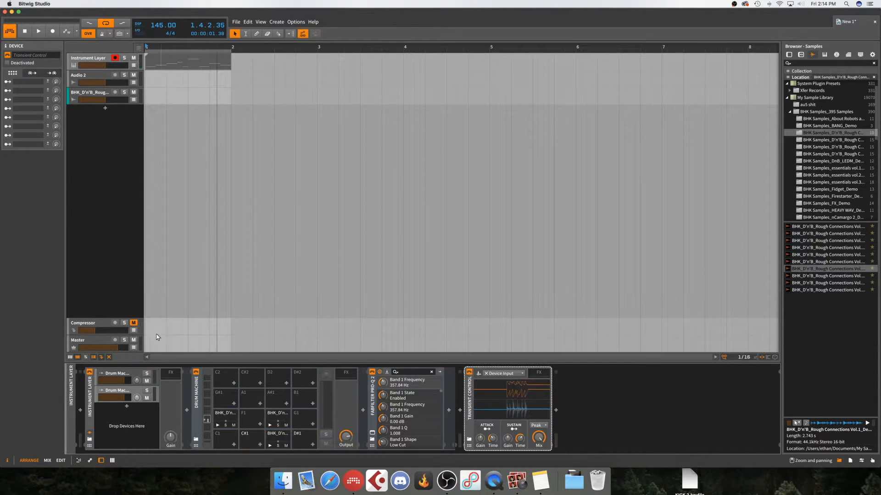
Delete the Compressor effect track and audition the Instrument Layer track
{"action": "left_click", "coordinate": [109, 326]}
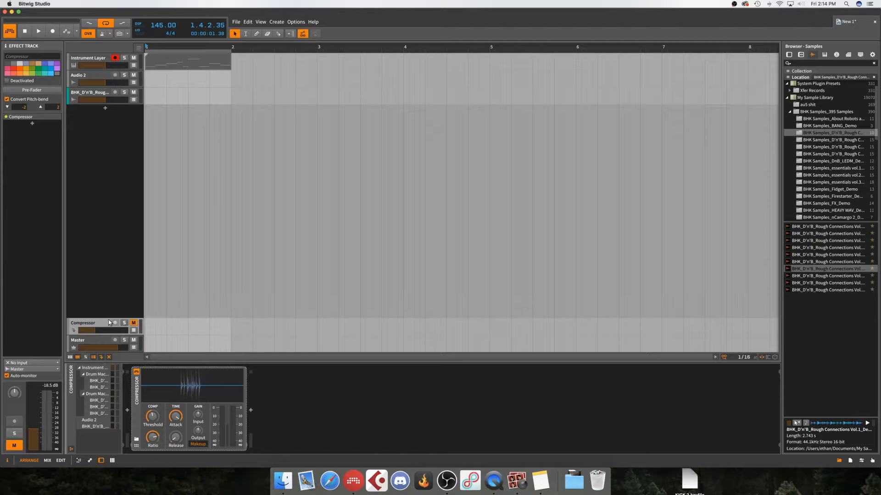
{"action": "key", "text": "Delete"}
{"action": "left_click", "coordinate": [102, 58]}
{"action": "key", "text": "space"}
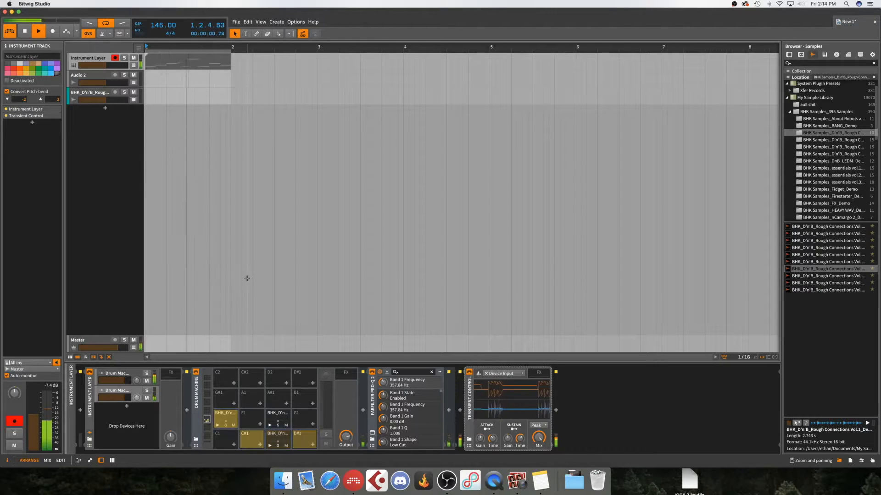
Add a Gate device after Transient Control in the Instrument Layer track's chain
{"action": "left_click", "coordinate": [581, 398]}
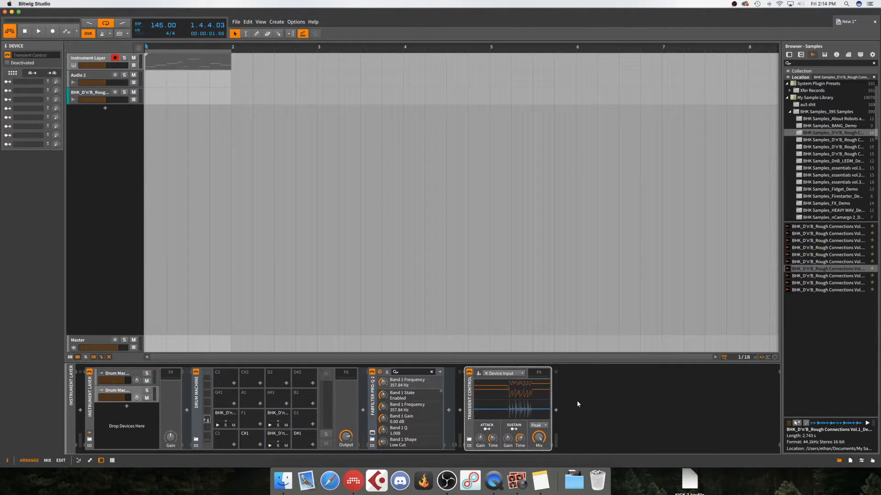
{"action": "double_click", "coordinate": [579, 410]}
{"action": "type", "text": "gate"}
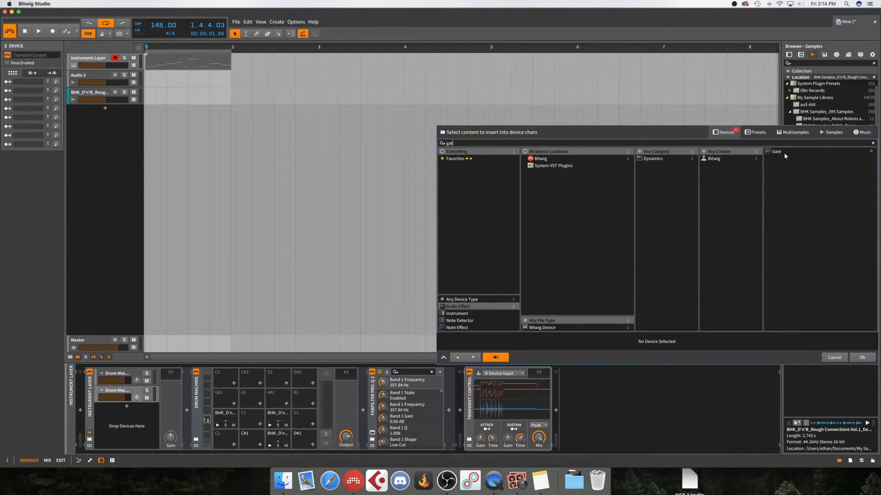
{"action": "key", "text": "Return"}
Adjust the Gate's threshold during loop playback and deactivate the Gate
{"action": "key", "text": "space"}
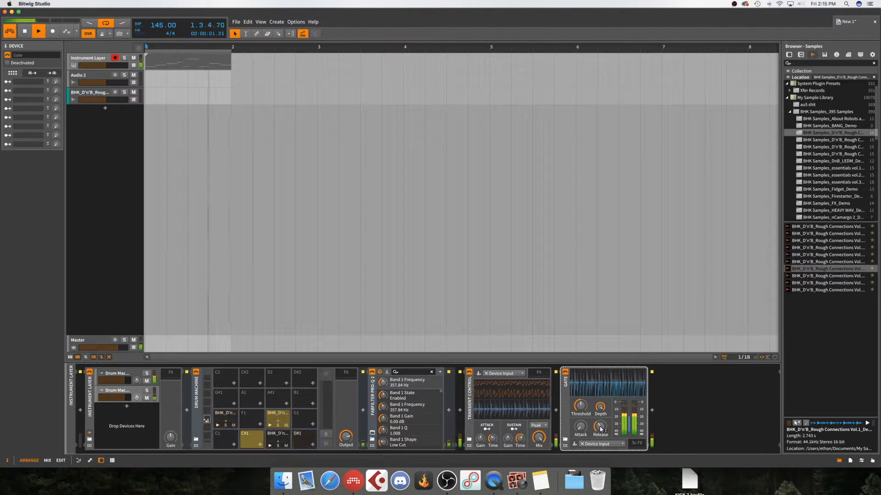
{"action": "left_click_drag", "start_coordinate": [580, 406], "coordinate": [580, 401]}
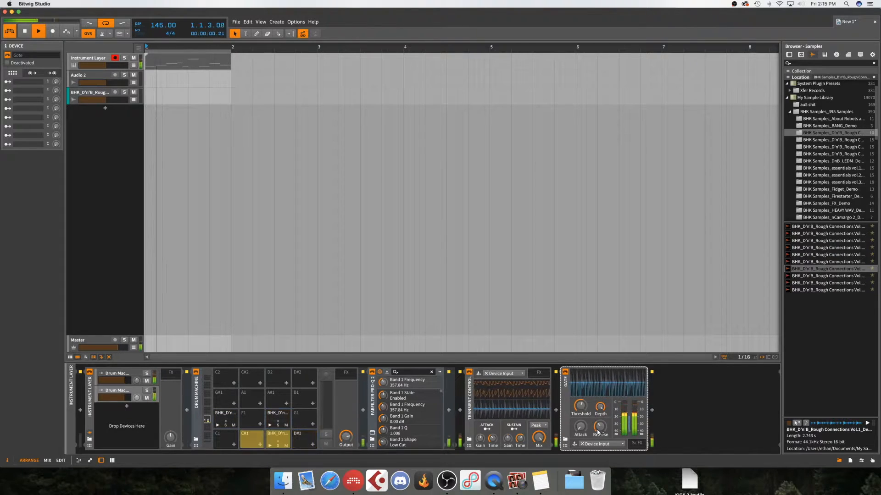
{"action": "left_click", "coordinate": [565, 372]}
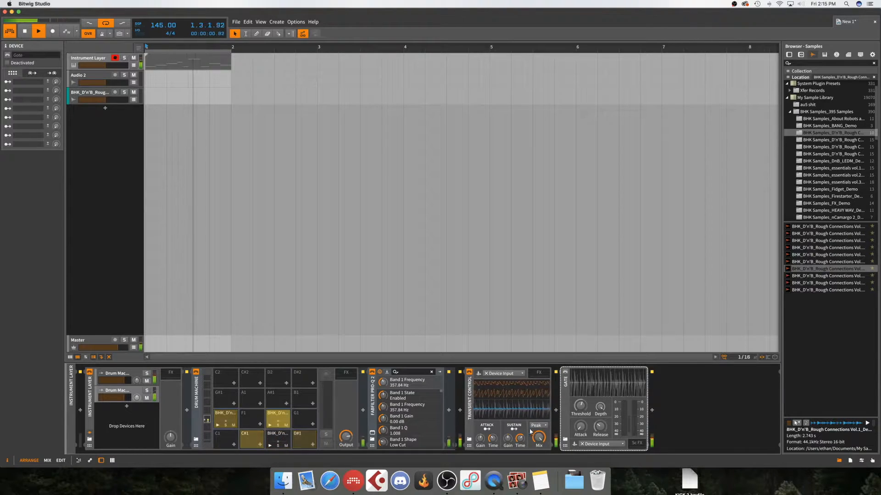
Set Transient Control's attack gain to about 12.4 % during playback
{"action": "left_click_drag", "start_coordinate": [480, 439], "coordinate": [480, 436]}
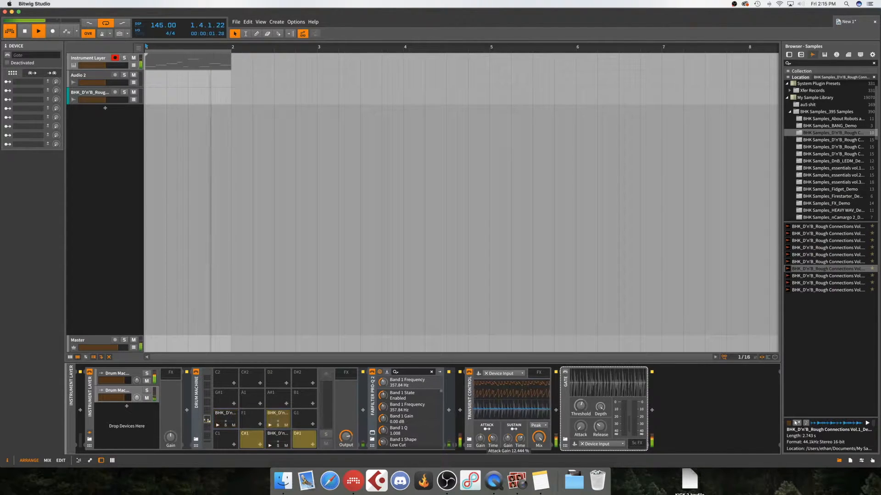
Compare the loop during playback with the Gate active and bypassed
{"action": "left_click", "coordinate": [565, 372]}
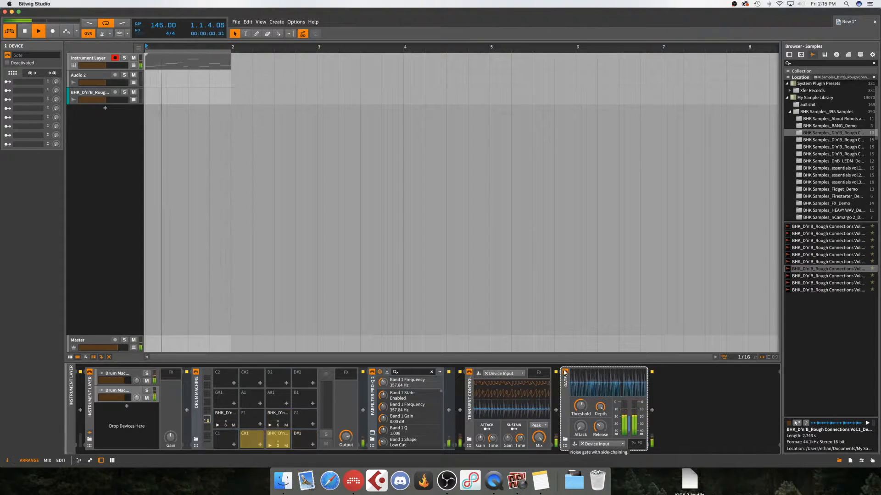
{"action": "left_click", "coordinate": [565, 372]}
{"action": "key", "text": "space"}
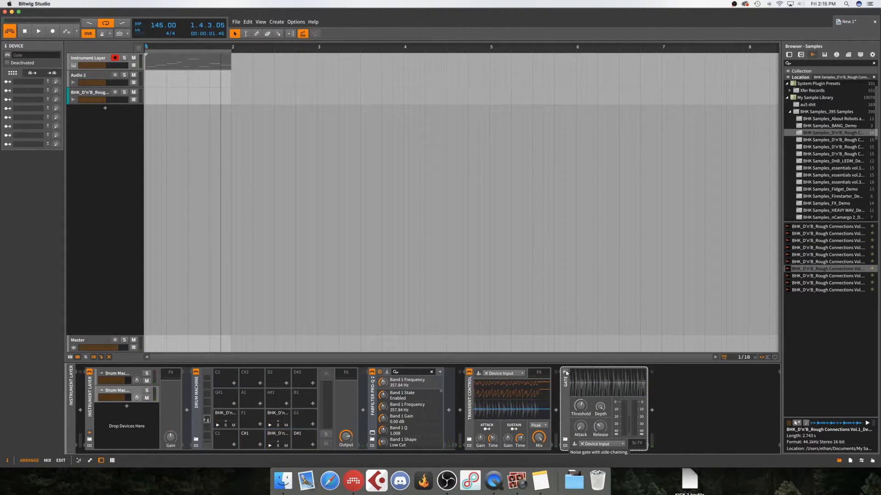
{"action": "left_click", "coordinate": [566, 372]}
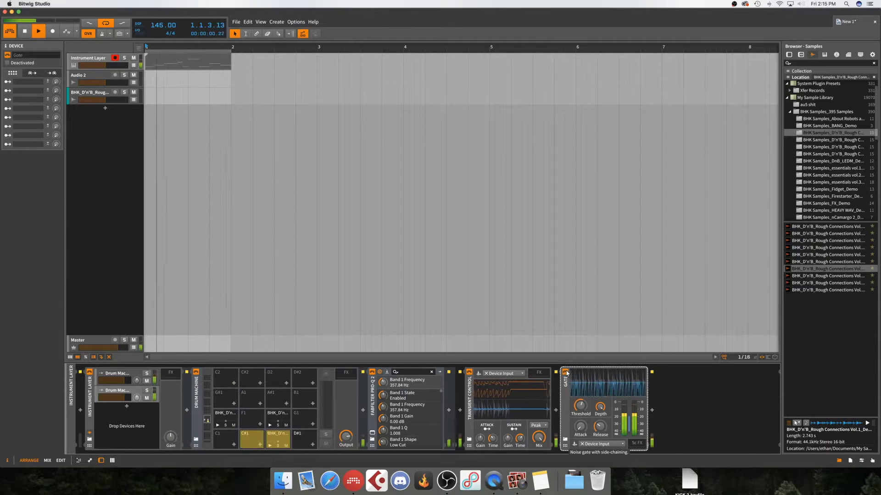
{"action": "key", "text": "space"}
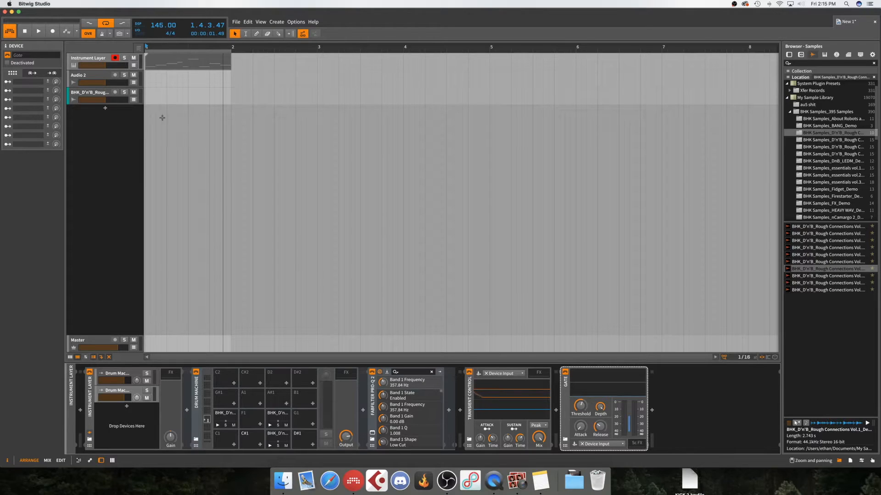
{"action": "key", "text": "space"}
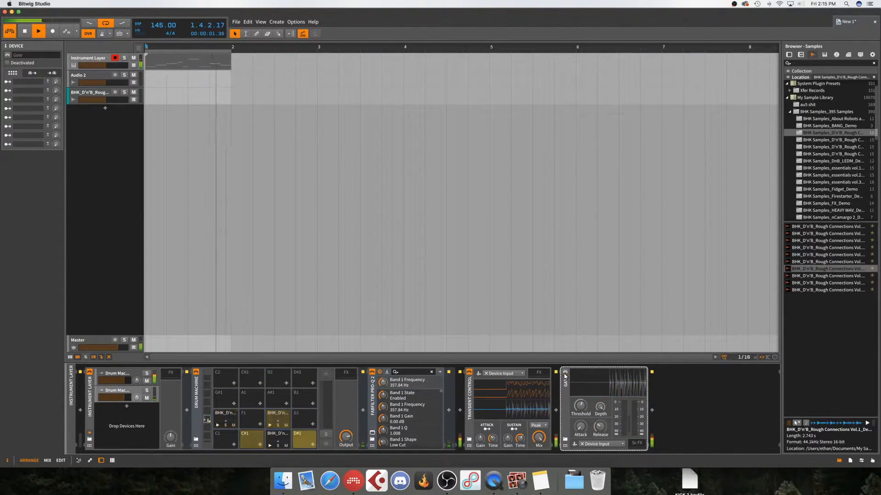
{"action": "key", "text": "space"}
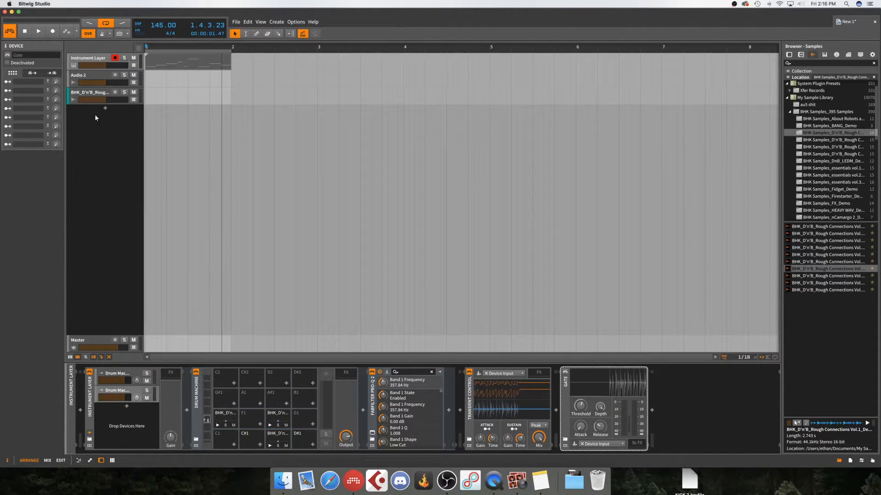
Delete the Audio 2 and BHK sample audio tracks and play the remaining Instrument Layer loop
{"action": "left_click", "coordinate": [91, 77], "text": "shift"}
{"action": "key", "text": "Delete"}
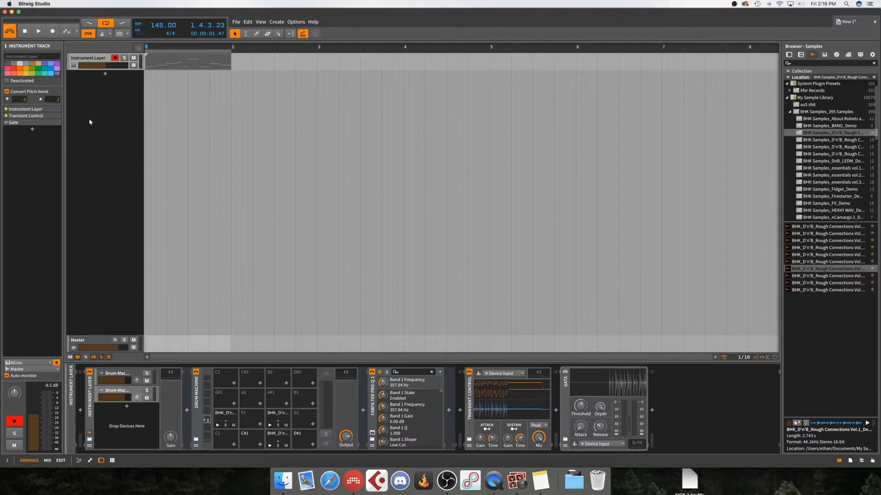
{"action": "key", "text": "space"}
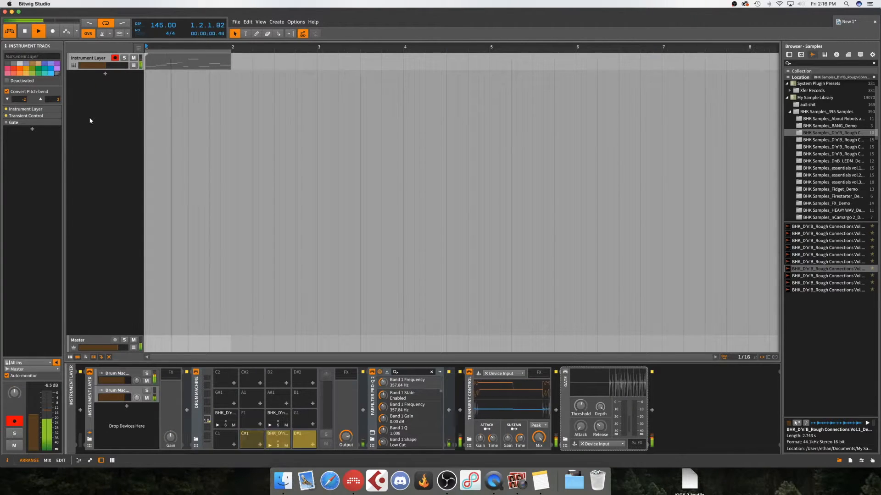
{"action": "key", "text": "space"}
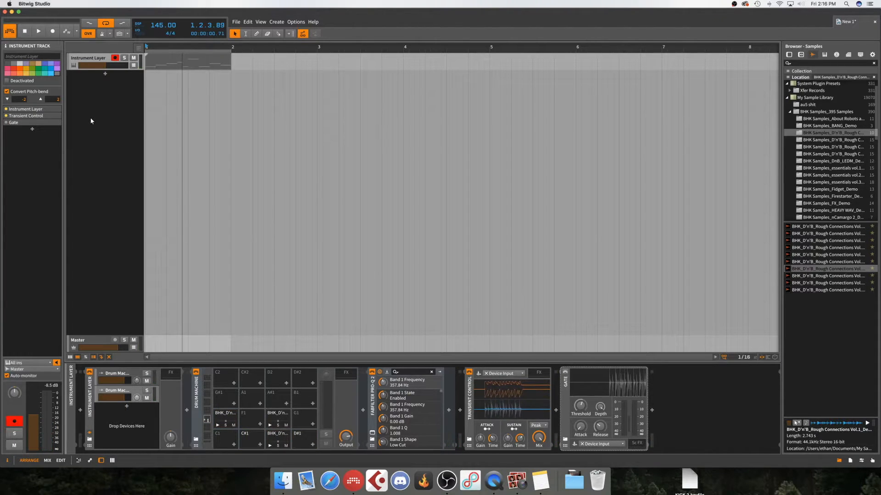
{"action": "key", "text": "space"}
Open the recent Electro project, return to the New 1 project and start its loop
{"action": "left_click", "coordinate": [235, 22]}
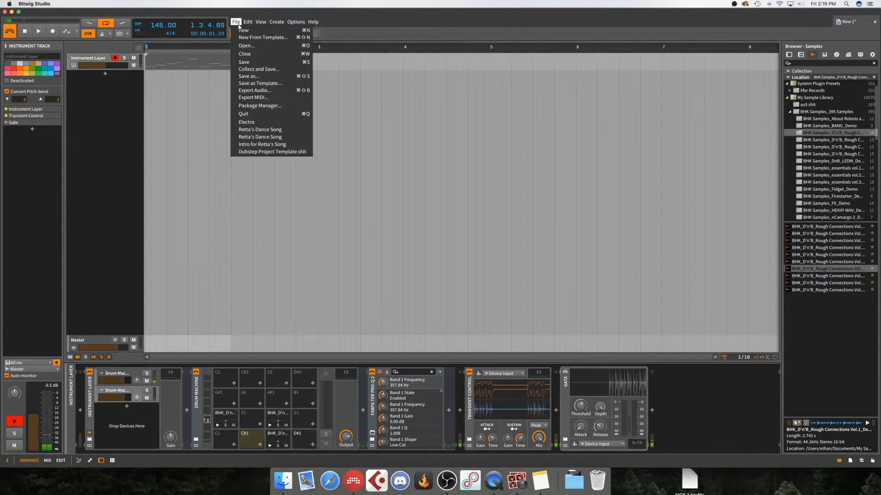
{"action": "left_click", "coordinate": [251, 122]}
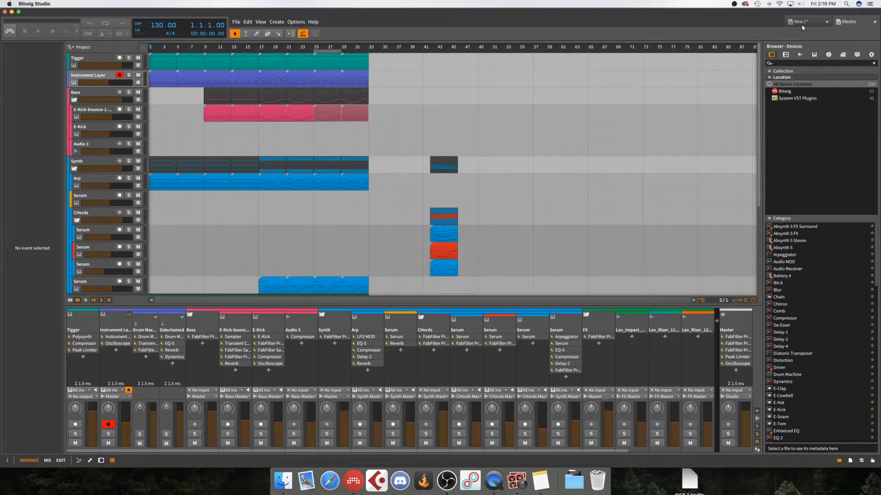
{"action": "left_click", "coordinate": [802, 21]}
{"action": "key", "text": "space"}
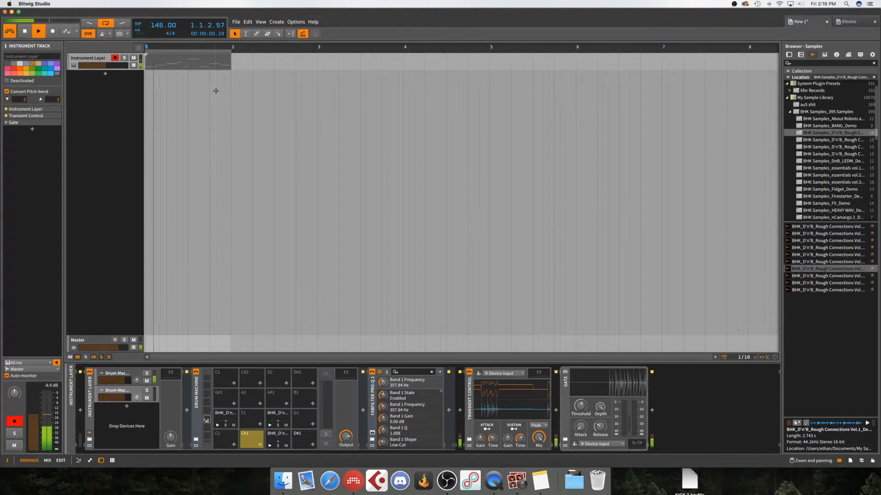
Create an effect track, insert FabFilter Pro-R on it and move the plug-in window clear of the tracks
{"action": "double_click", "coordinate": [93, 100]}
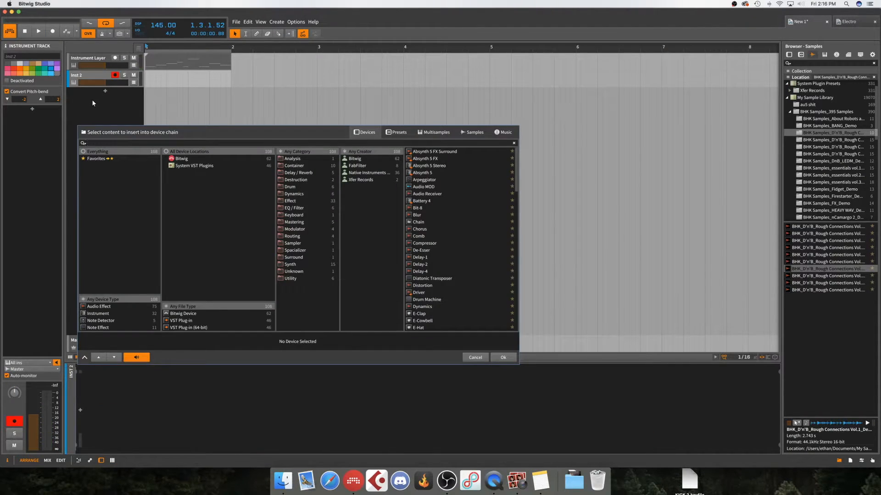
{"action": "key", "text": "Escape"}
{"action": "key", "text": "super+alt+t"}
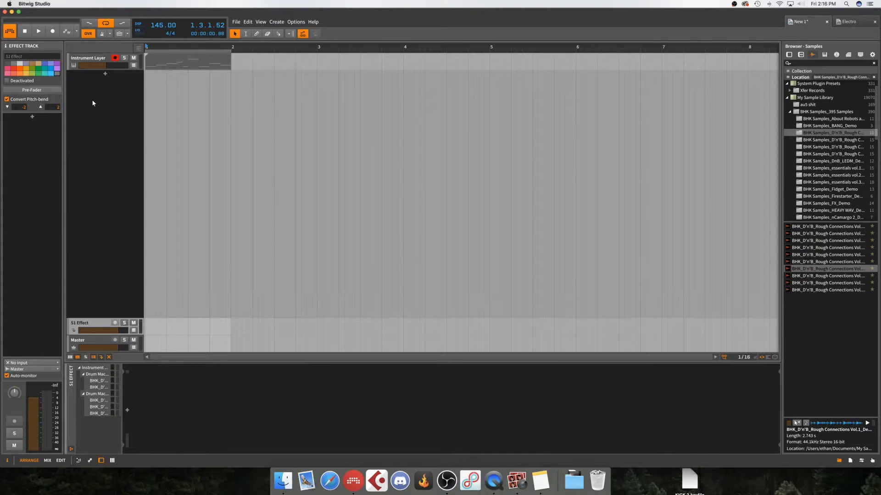
{"action": "key", "text": "e"}
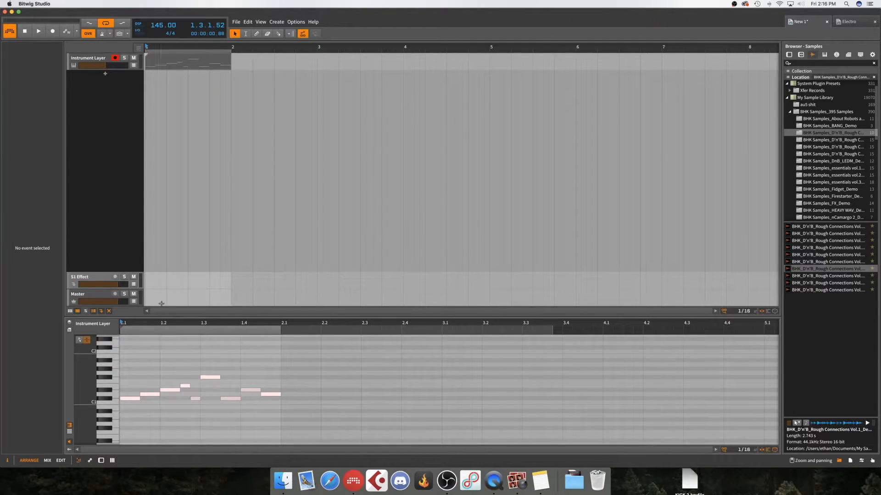
{"action": "type", "text": "d"}
{"action": "type", "text": "r"}
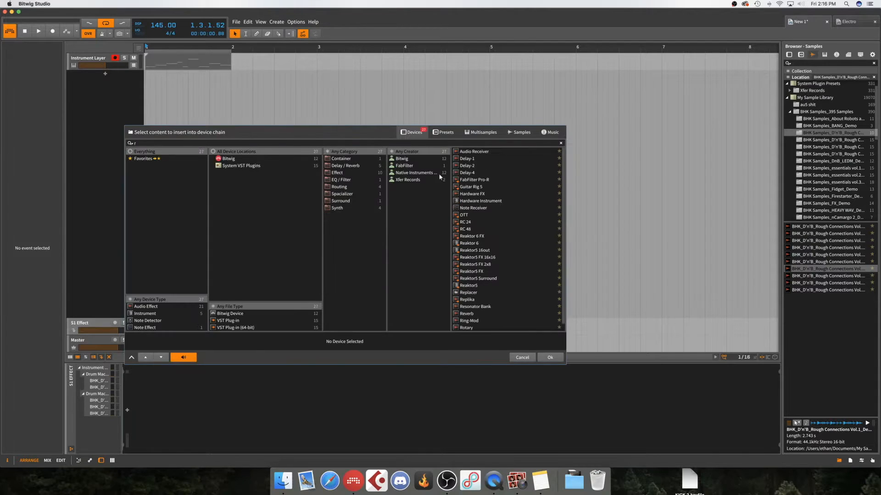
{"action": "double_click", "coordinate": [477, 180]}
{"action": "left_click_drag", "start_coordinate": [167, 252], "coordinate": [540, 123]}
Send the Instrument Layer track to the FabFilter Pro-R effect track and audition the reverb on the loop
{"action": "key", "text": "space"}
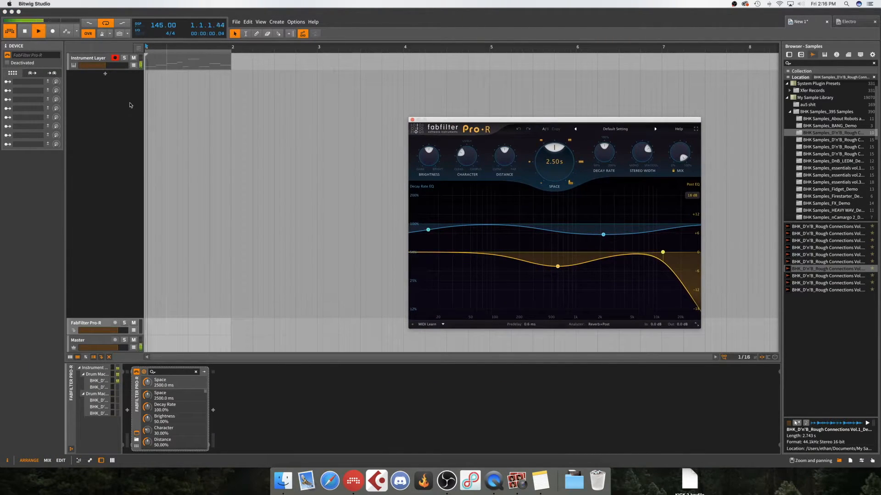
{"action": "left_click", "coordinate": [101, 60]}
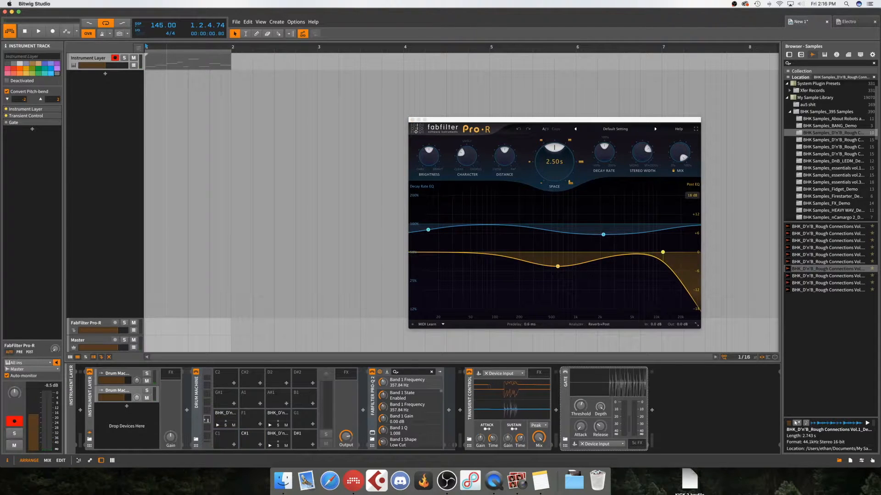
{"action": "left_click", "coordinate": [92, 325]}
{"action": "key", "text": "space"}
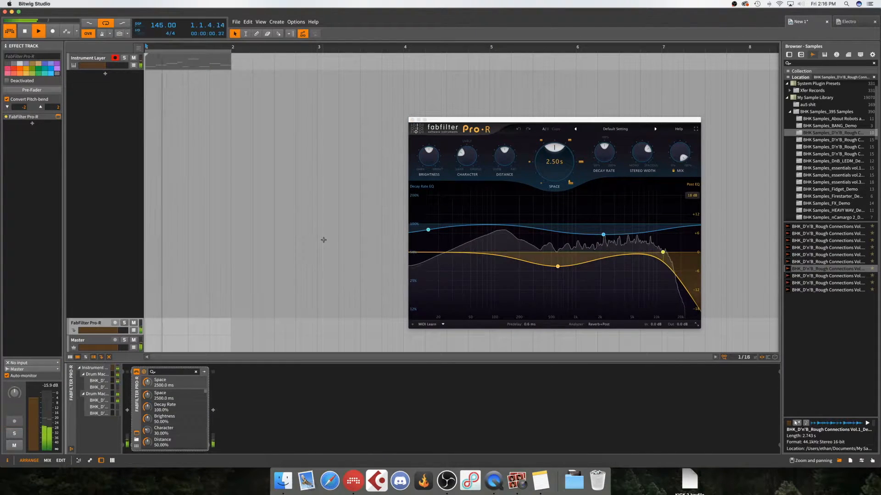
{"action": "key", "text": "space"}
{"action": "left_click_drag", "start_coordinate": [507, 122], "coordinate": [497, 123]}
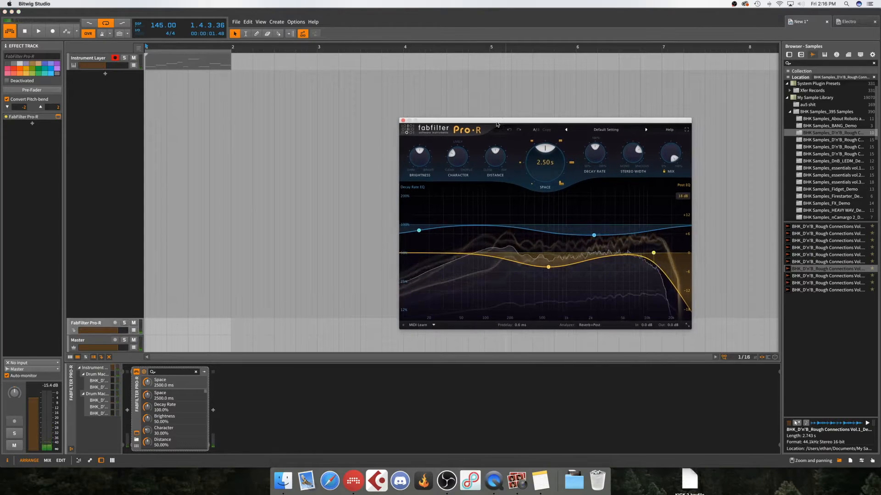
{"action": "key", "text": "space"}
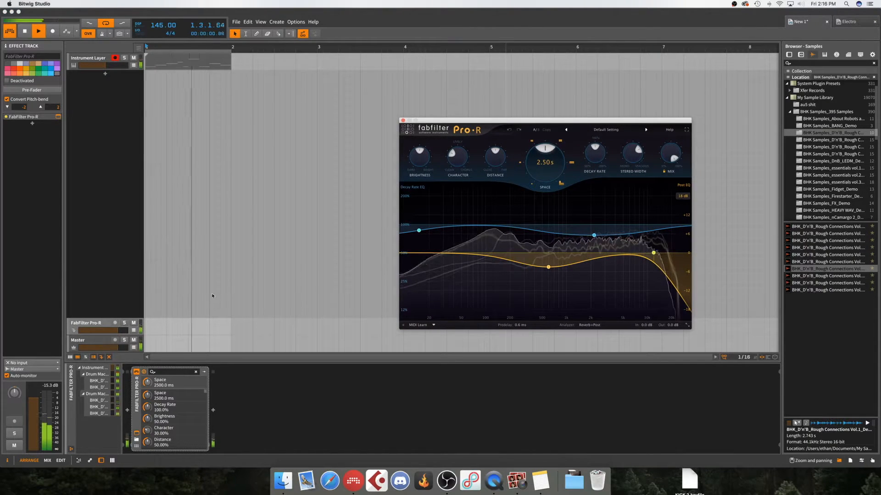
{"action": "key", "text": "space"}
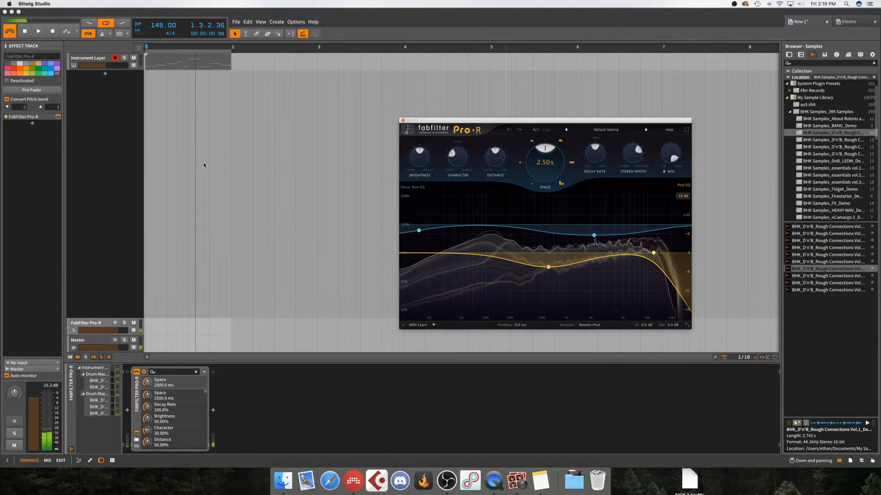
{"action": "key", "text": "space"}
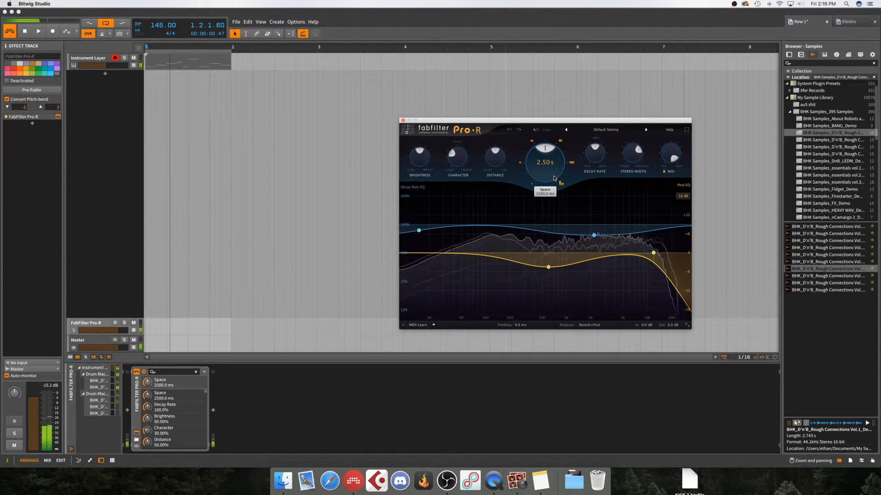
Set Pro-R's Space to about 0.62 s, Distance to 75 %, Brightness to about 36 % and Decay Rate to about 95 % during playback
{"action": "mouse_move", "coordinate": [554, 178]}
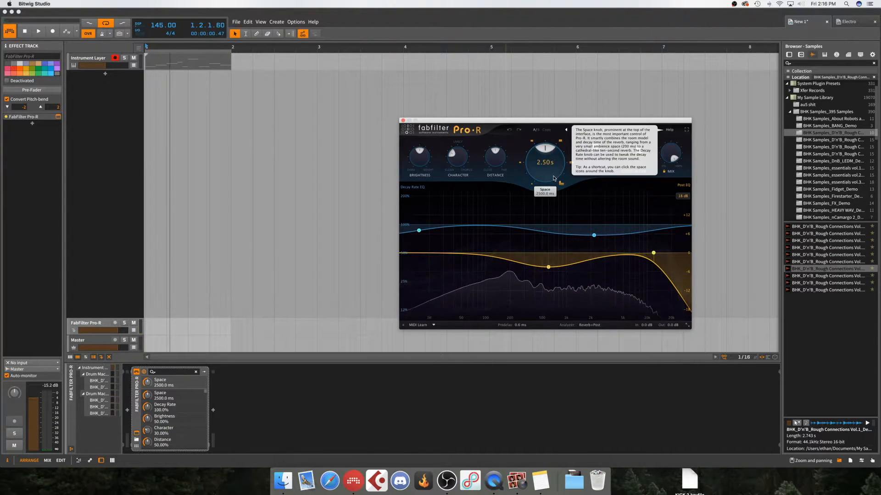
{"action": "key", "text": "space"}
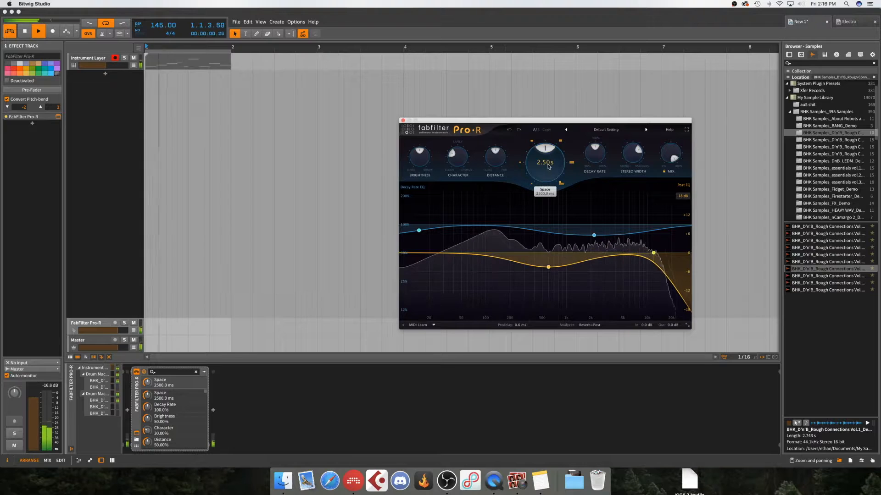
{"action": "left_click_drag", "start_coordinate": [548, 166], "coordinate": [533, 208]}
{"action": "mouse_move", "coordinate": [502, 158]}
{"action": "left_mouse_down"}
{"action": "mouse_move", "coordinate": [501, 137]}
{"action": "mouse_move", "coordinate": [495, 201]}
{"action": "mouse_move", "coordinate": [493, 151]}
{"action": "left_mouse_up"}
{"action": "left_click_drag", "start_coordinate": [421, 150], "coordinate": [422, 162]}
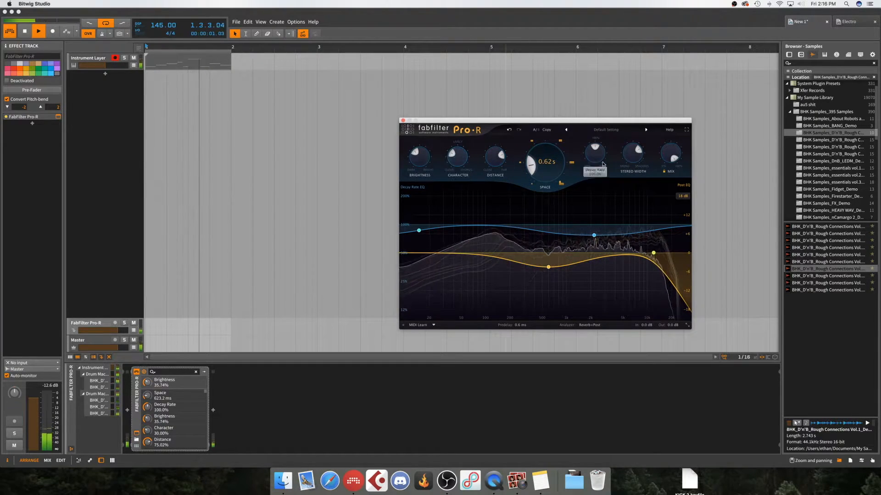
{"action": "left_click_drag", "start_coordinate": [627, 158], "coordinate": [594, 154]}
Shape Pro-R's Post EQ with a 12 dB/oct low cut near 50 Hz and a bell cut at about 227 Hz with Q 1.159
{"action": "left_click_drag", "start_coordinate": [468, 255], "coordinate": [519, 274]}
{"action": "scroll", "coordinate": [493, 264], "scroll_direction": "up", "scroll_amount": 5}
{"action": "left_click_drag", "start_coordinate": [419, 253], "coordinate": [513, 267]}
{"action": "scroll", "coordinate": [502, 271], "scroll_direction": "down", "scroll_amount": 10}
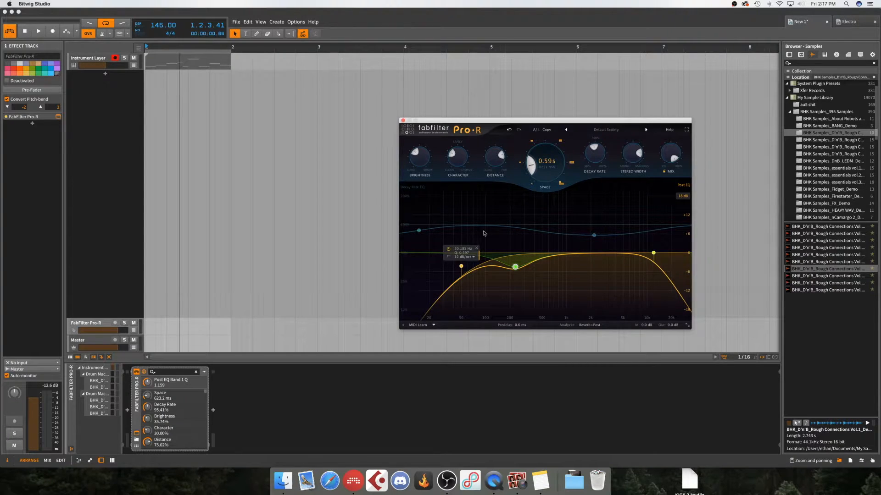
{"action": "left_click_drag", "start_coordinate": [559, 124], "coordinate": [499, 98]}
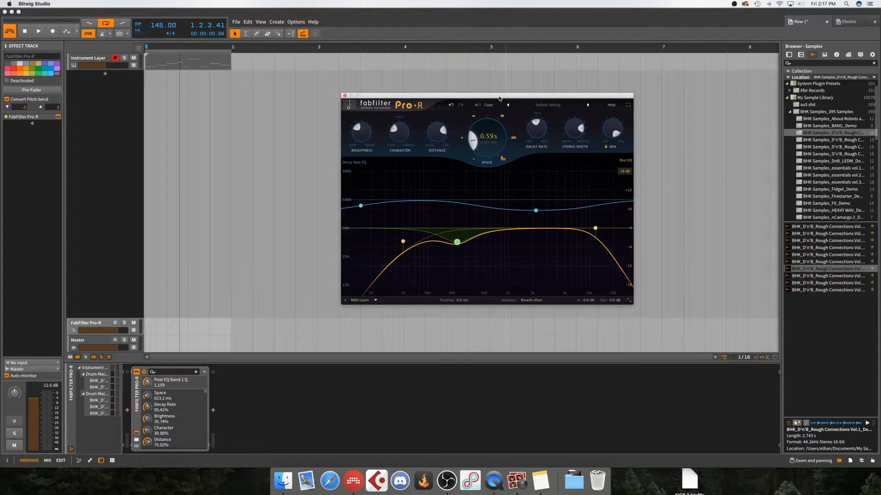
{"action": "mouse_move", "coordinate": [470, 237]}
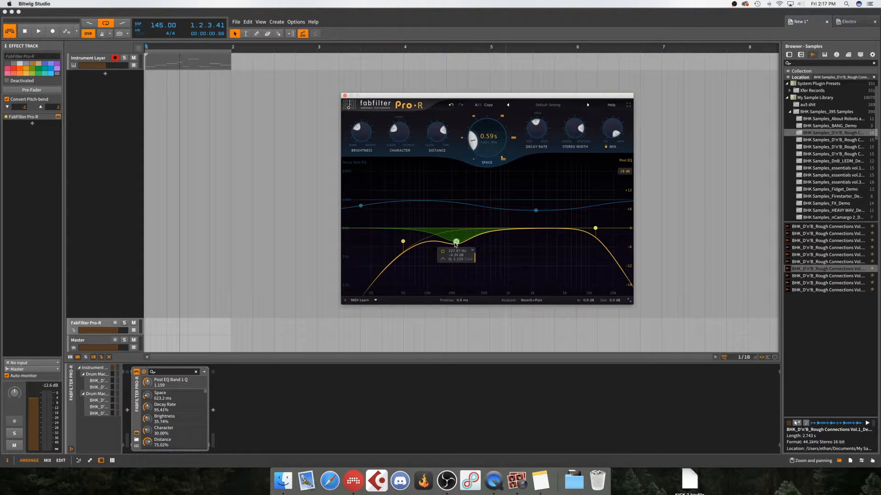
Adjust the Post EQ bell at about 227 Hz to a cut of about 3.9 dB and audition the reverb
{"action": "left_click", "coordinate": [403, 245]}
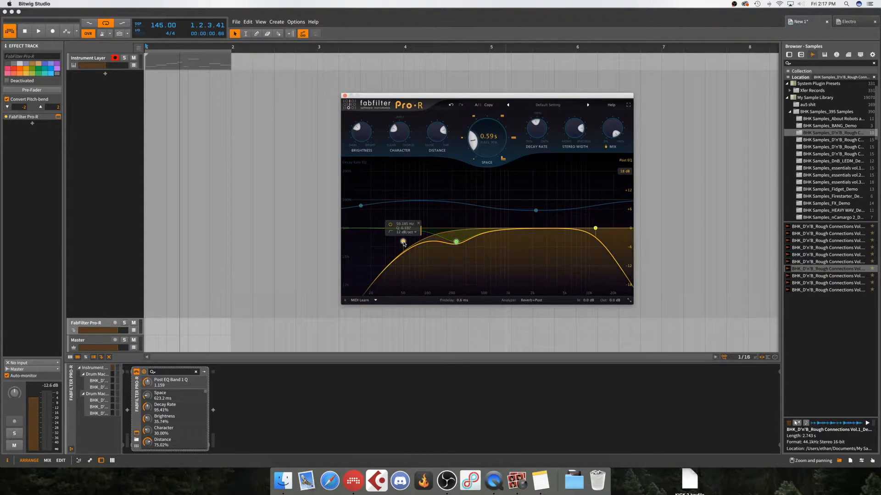
{"action": "left_click", "coordinate": [455, 242]}
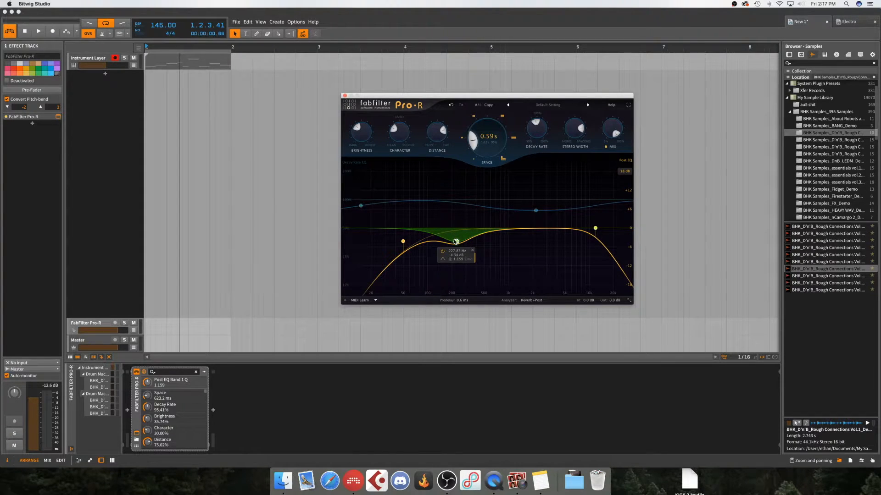
{"action": "key", "text": "space"}
{"action": "key", "text": "space"}
{"action": "left_click_drag", "start_coordinate": [454, 240], "coordinate": [456, 240]}
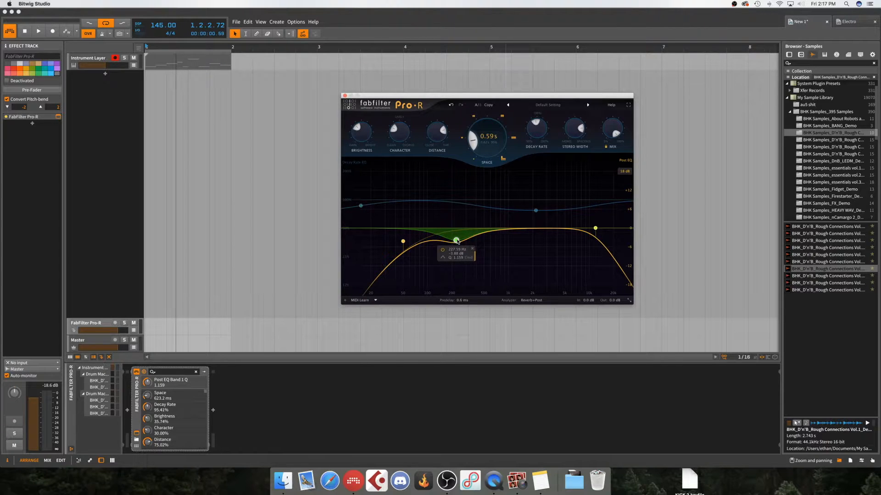
{"action": "key", "text": "space"}
{"action": "key", "text": "space"}
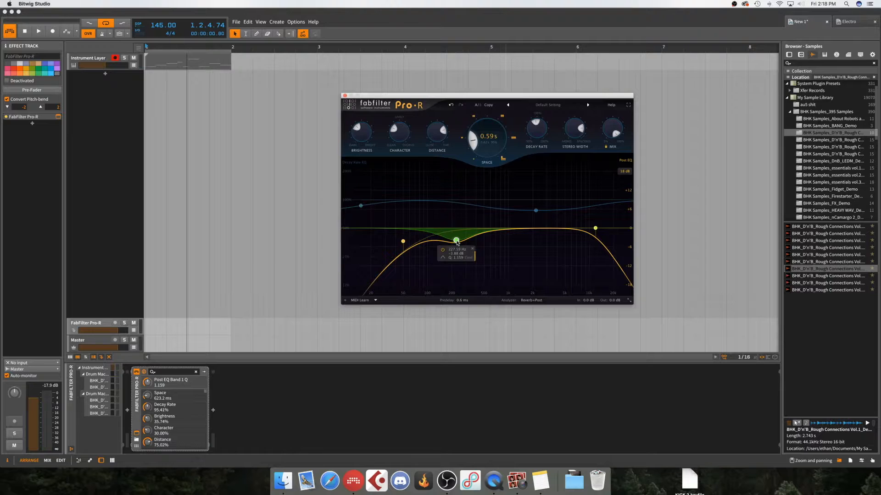
Move the Decay Rate EQ's low shelf to just under 100 Hz and lower it to shorten the low-frequency decay
{"action": "left_click_drag", "start_coordinate": [361, 206], "coordinate": [420, 213]}
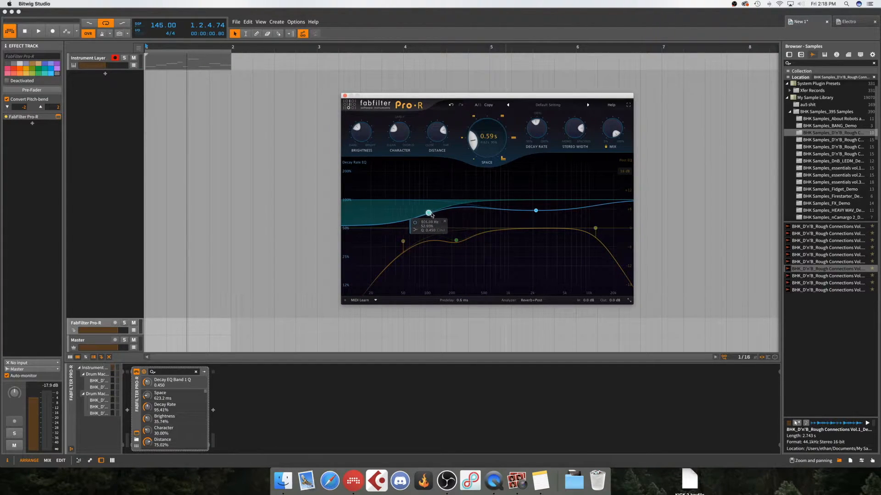
{"action": "left_click_drag", "start_coordinate": [431, 215], "coordinate": [427, 213]}
{"action": "key", "text": "space"}
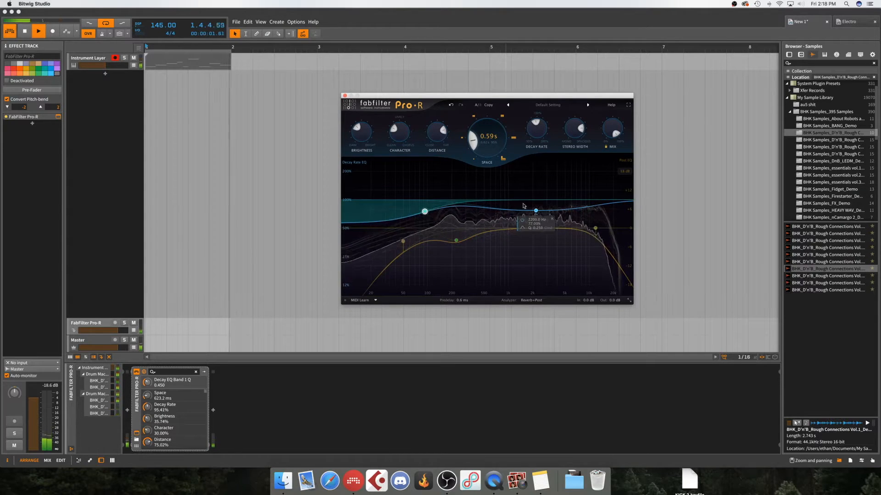
Move the Decay Rate EQ's mid band into a high-frequency dip with Q 1.26 and play the loop
{"action": "left_click_drag", "start_coordinate": [564, 205], "coordinate": [592, 196]}
{"action": "scroll", "coordinate": [595, 221], "scroll_direction": "up", "scroll_amount": 3}
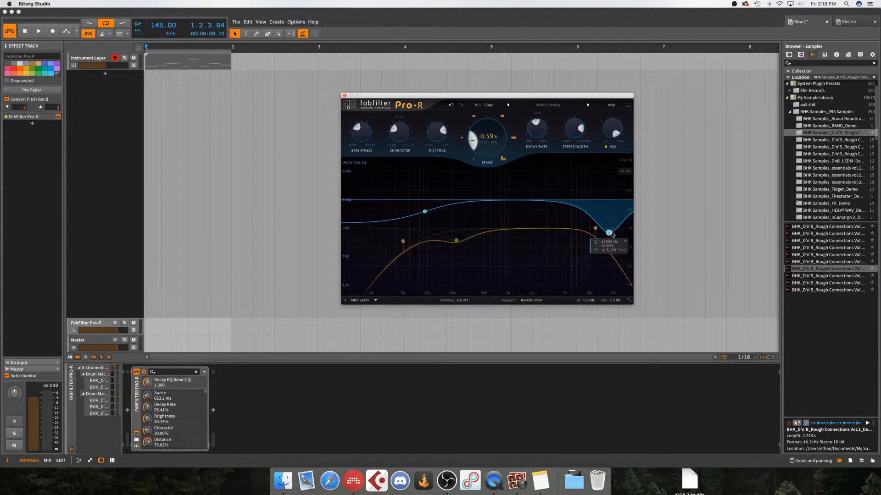
{"action": "key", "text": "space"}
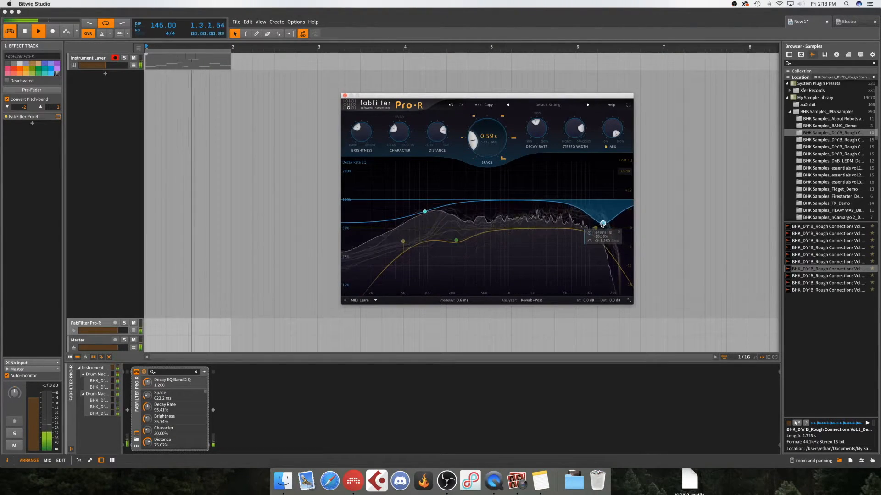
Add a gentle Decay Rate EQ boost in the upper mids and refine the high dip to about 15 kHz and 61%
{"action": "left_click_drag", "start_coordinate": [551, 200], "coordinate": [552, 193]}
{"action": "scroll", "coordinate": [552, 191], "scroll_direction": "up", "scroll_amount": 6}
{"action": "scroll", "coordinate": [553, 193], "scroll_direction": "down", "scroll_amount": 8}
{"action": "left_click_drag", "start_coordinate": [603, 224], "coordinate": [604, 222]}
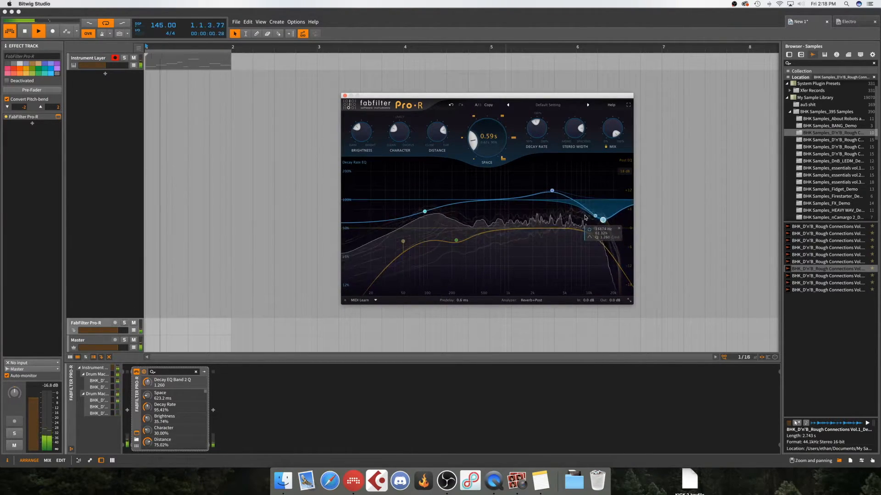
{"action": "left_click_drag", "start_coordinate": [551, 190], "coordinate": [554, 192]}
Shorten the reverb's Space to 0.48 s with Distance at about 66%, and audition the loop
{"action": "left_click_drag", "start_coordinate": [492, 153], "coordinate": [430, 159]}
{"action": "key", "text": "space"}
{"action": "key", "text": "space"}
Try the reverb's Character at about 25% and at about 1% while listening to the loop
{"action": "left_click_drag", "start_coordinate": [398, 132], "coordinate": [401, 162]}
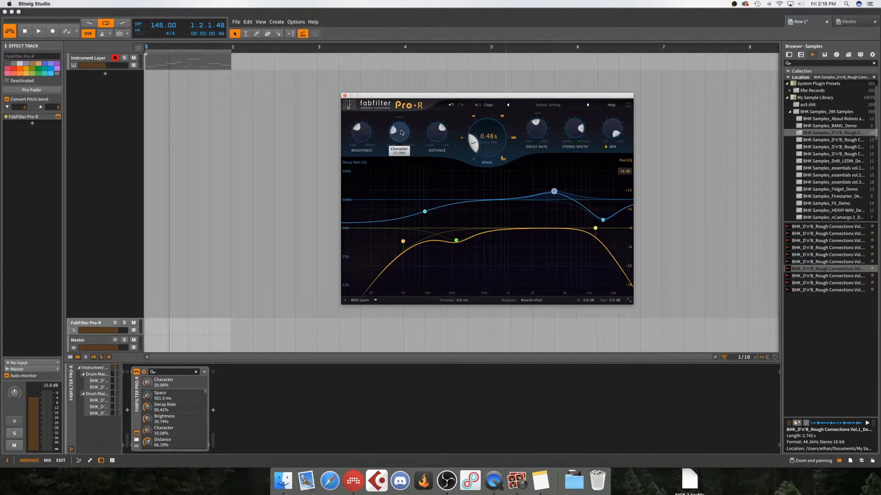
{"action": "key", "text": "space"}
{"action": "left_click_drag", "start_coordinate": [400, 127], "coordinate": [356, 212]}
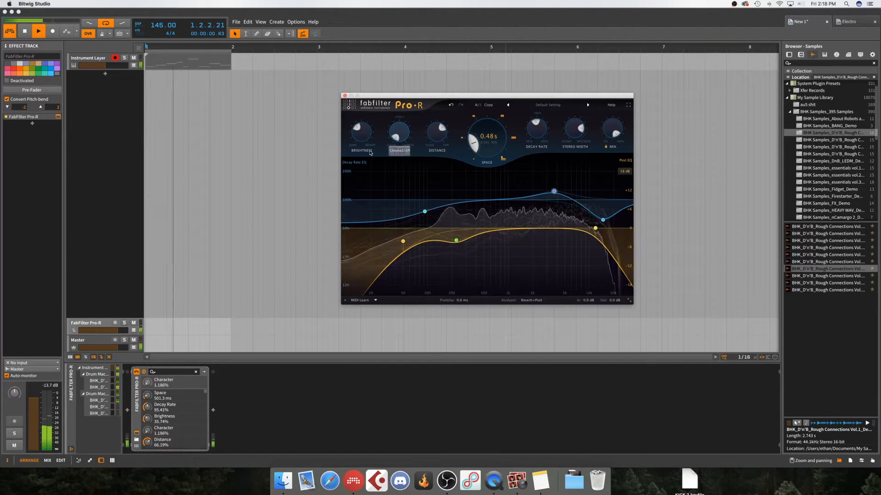
{"action": "key", "text": "space"}
Audition the reverb's tone controls and set Brightness to about 39%, Character to about 21% and Distance to about 69%
{"action": "left_click_drag", "start_coordinate": [360, 132], "coordinate": [364, 16]}
{"action": "key", "text": "space"}
{"action": "key", "text": "space"}
{"action": "key", "text": "space"}
{"action": "left_click_drag", "start_coordinate": [355, 134], "coordinate": [348, 170]}
{"action": "left_click_drag", "start_coordinate": [399, 132], "coordinate": [399, 107]}
{"action": "mouse_move", "coordinate": [435, 141]}
{"action": "left_mouse_down"}
{"action": "mouse_move", "coordinate": [435, 128]}
{"action": "mouse_move", "coordinate": [430, 146]}
{"action": "left_mouse_up"}
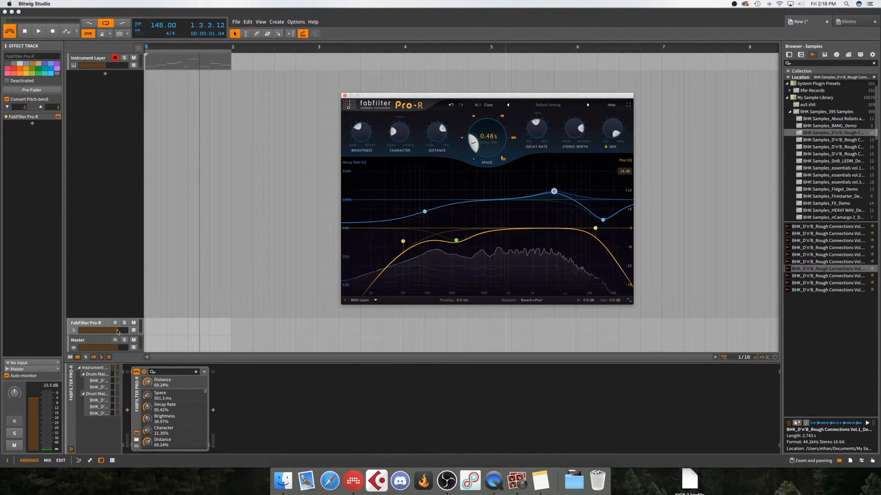
Lower the FabFilter Pro-R effect track to about -25.3 dB and compare the loop with that track muted and unmuted
{"action": "key", "text": "space"}
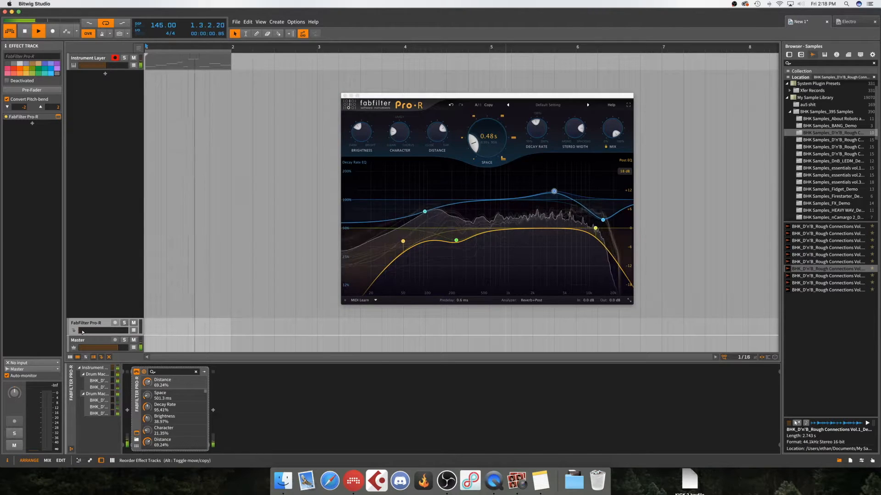
{"action": "left_click_drag", "start_coordinate": [87, 330], "coordinate": [103, 330]}
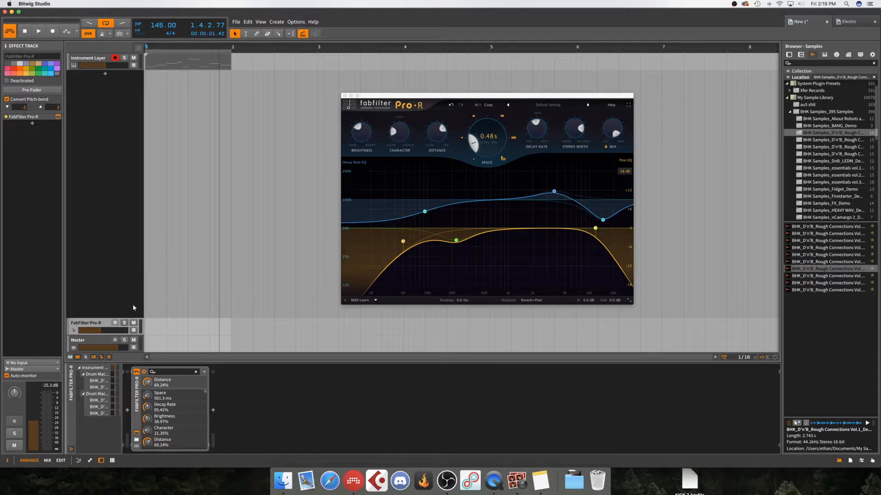
{"action": "left_click", "coordinate": [133, 323]}
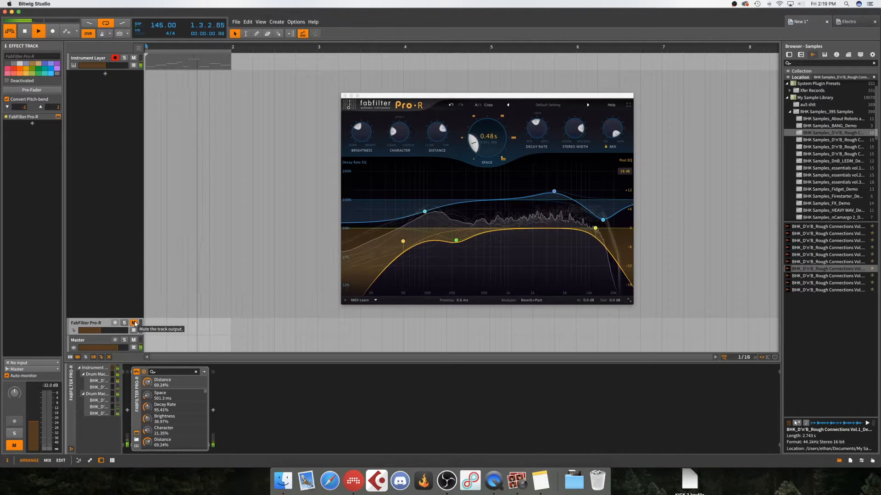
{"action": "left_click", "coordinate": [134, 323]}
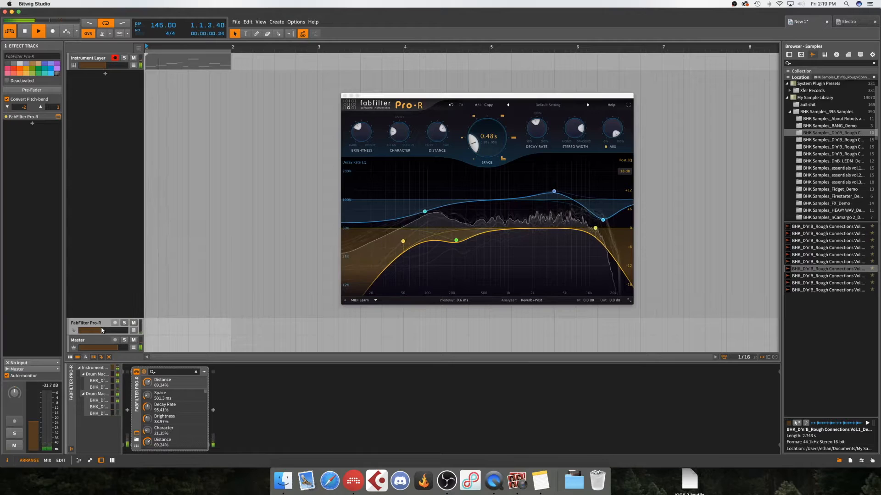
{"action": "key", "text": "space"}
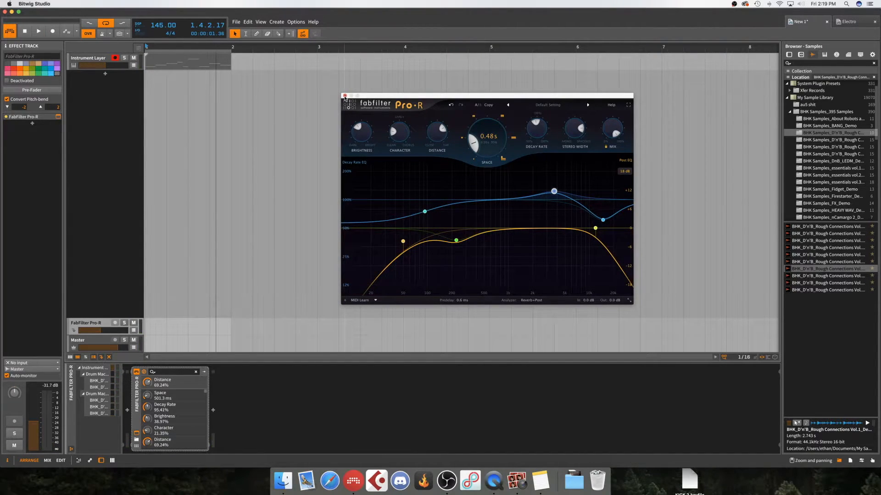
Close the reverb's plug-in window and play the loop once more
{"action": "left_click", "coordinate": [345, 97]}
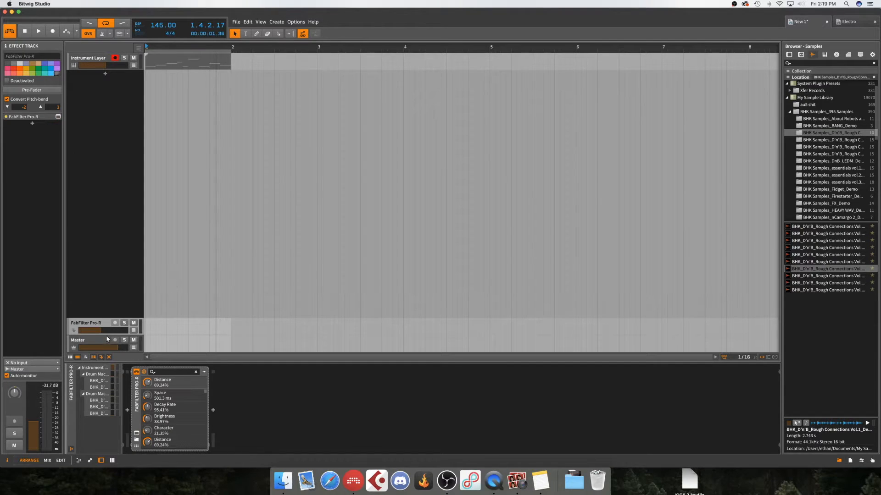
{"action": "key", "text": "space"}
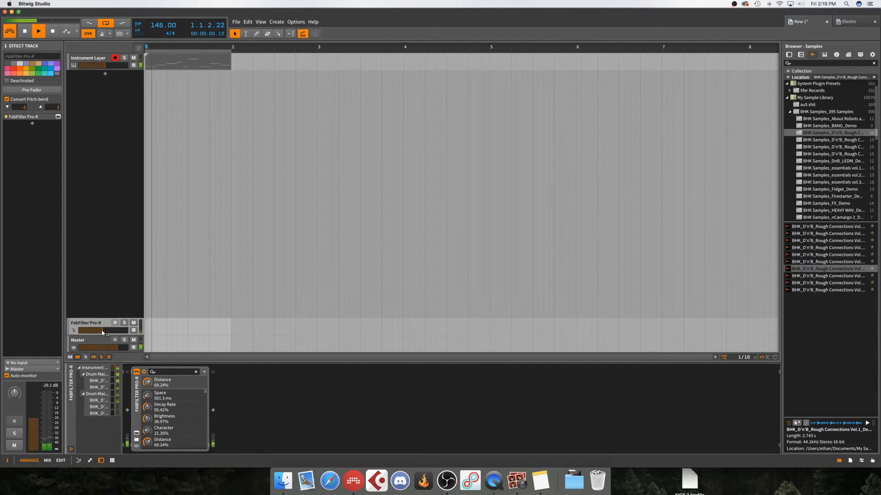
{"action": "key", "text": "space"}
Switch to the Electro project, play the arrangement and look over its instrument, FX and reverb return tracks
{"action": "left_click", "coordinate": [856, 22]}
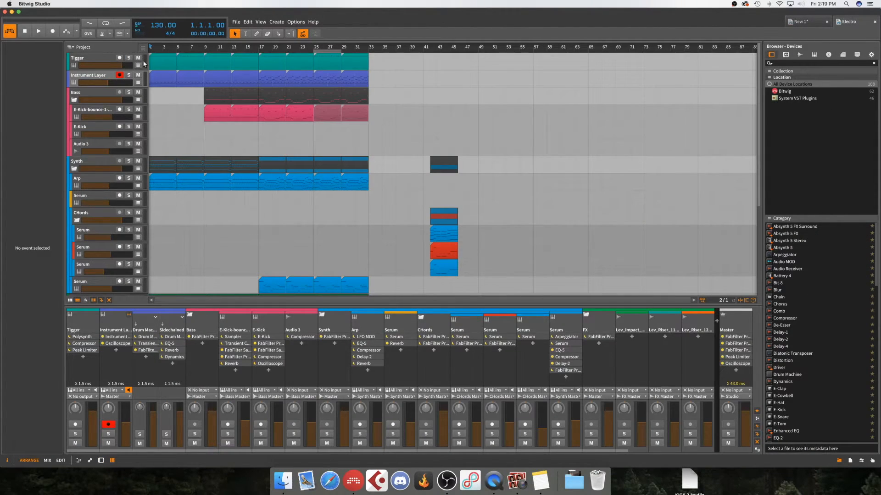
{"action": "key", "text": "space"}
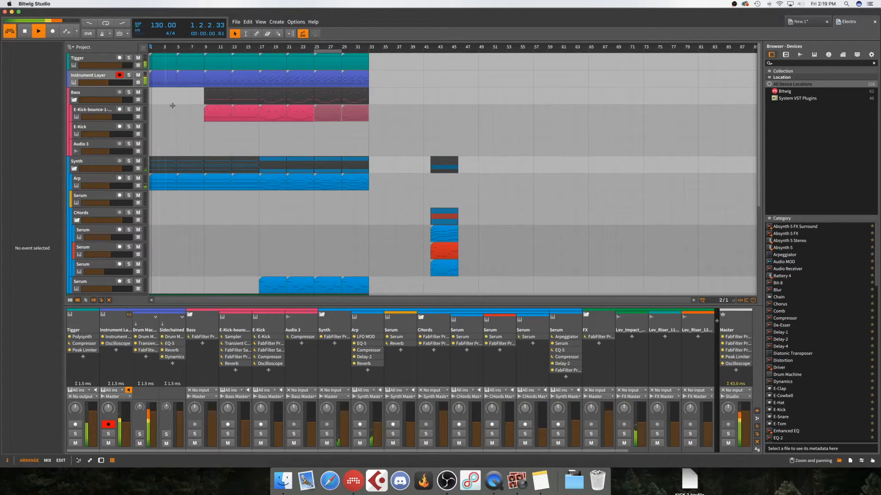
{"action": "scroll", "coordinate": [161, 76], "scroll_direction": "up", "scroll_amount": 5}
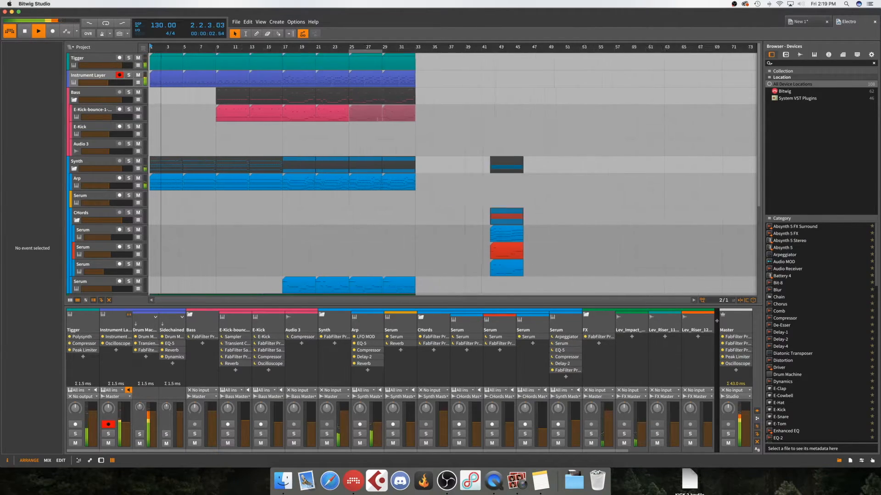
{"action": "scroll", "coordinate": [258, 220], "scroll_direction": "down", "scroll_amount": 5}
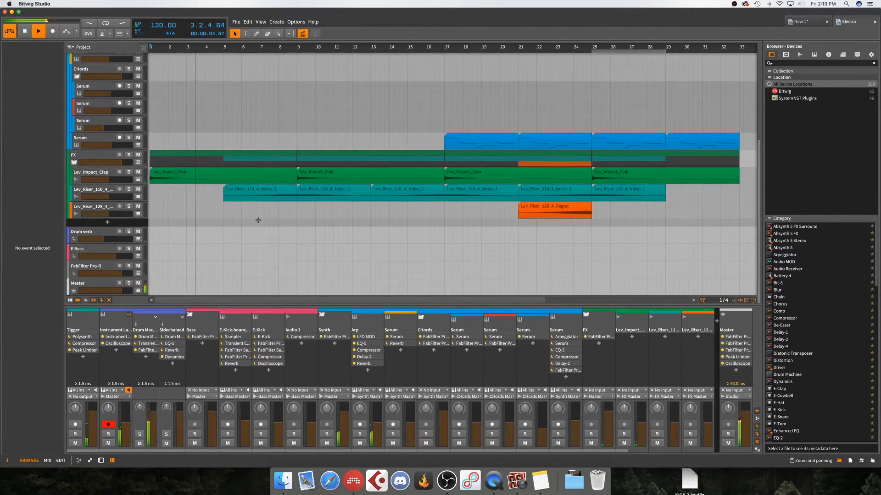
{"action": "key", "text": "Tab"}
{"action": "key", "text": "Tab"}
{"action": "scroll", "coordinate": [256, 216], "scroll_direction": "up", "scroll_amount": 5}
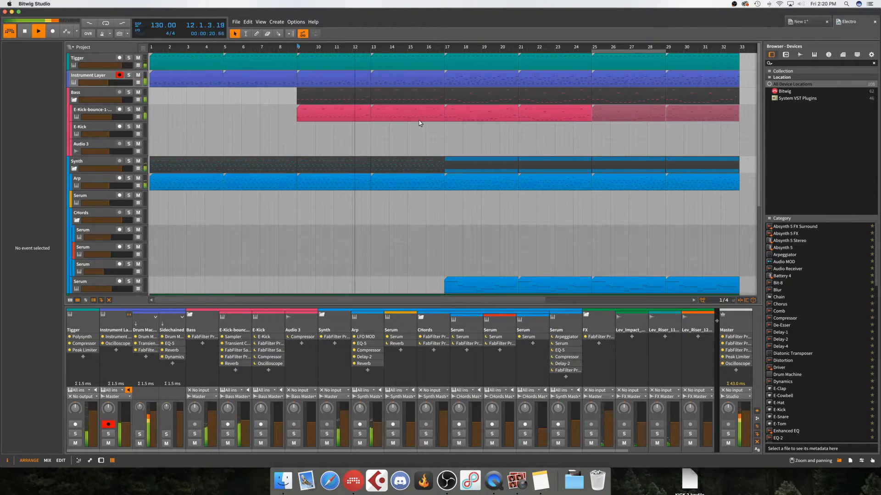
{"action": "scroll", "coordinate": [419, 120], "scroll_direction": "down", "scroll_amount": 5}
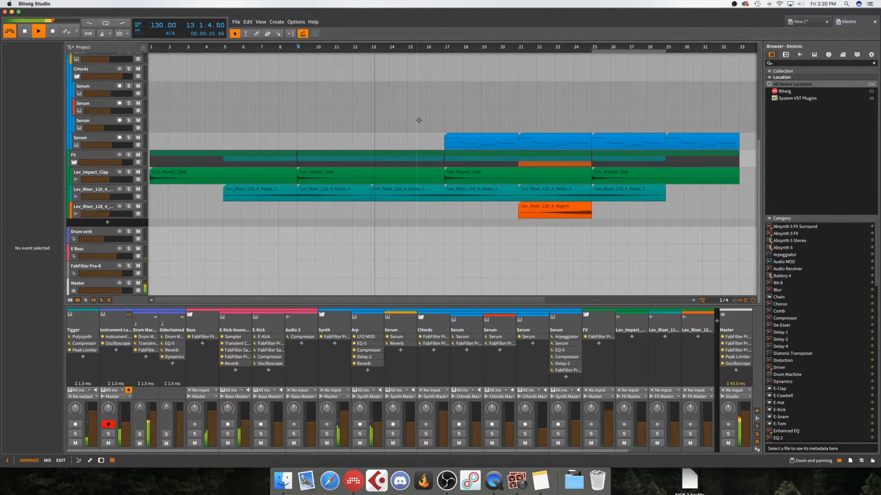
{"action": "scroll", "coordinate": [418, 121], "scroll_direction": "up", "scroll_amount": 5}
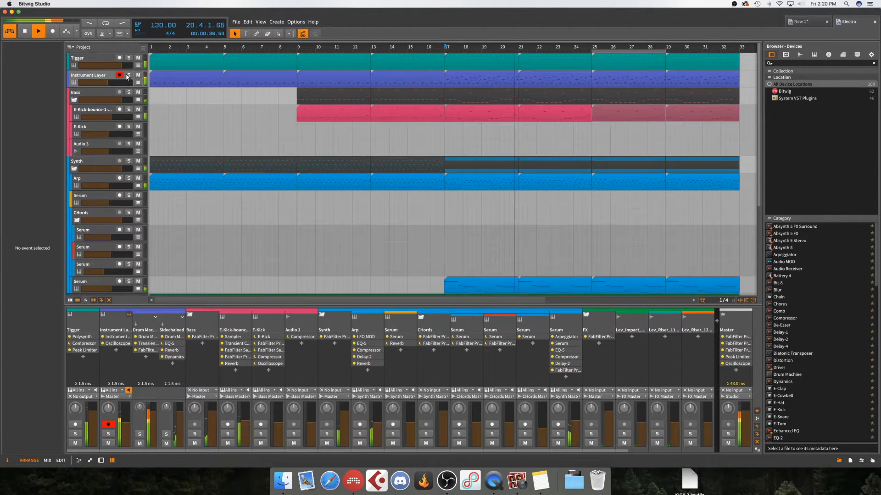
Solo the Instrument Layer drum track, select it and listen to it from bar 17
{"action": "key", "text": "space"}
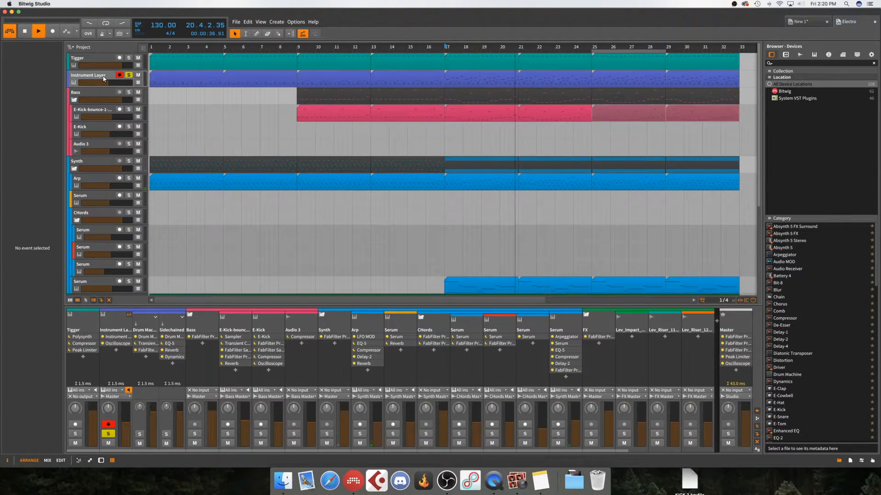
{"action": "left_click", "coordinate": [95, 78]}
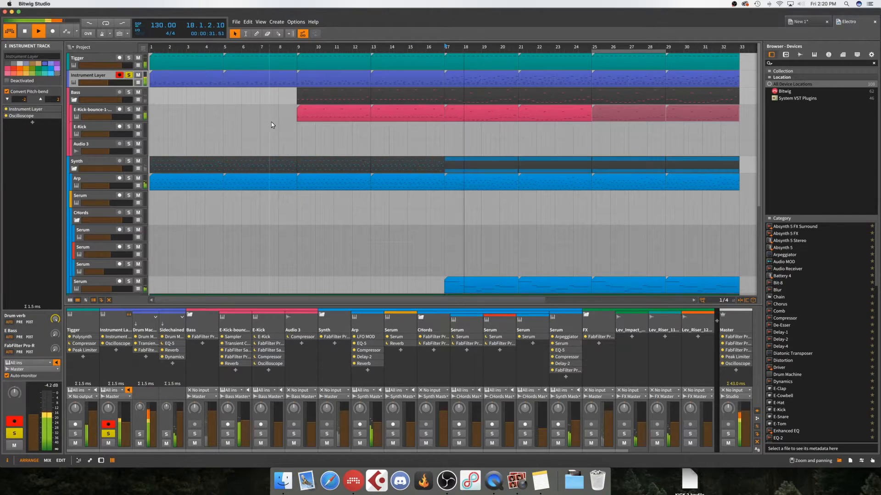
{"action": "scroll", "coordinate": [272, 123], "scroll_direction": "down", "scroll_amount": 5}
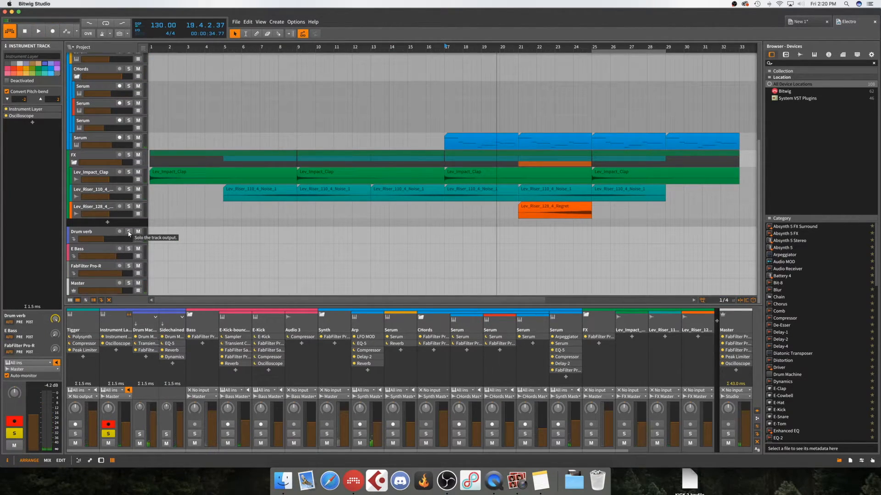
{"action": "key", "text": "space"}
{"action": "scroll", "coordinate": [228, 220], "scroll_direction": "up", "scroll_amount": 5}
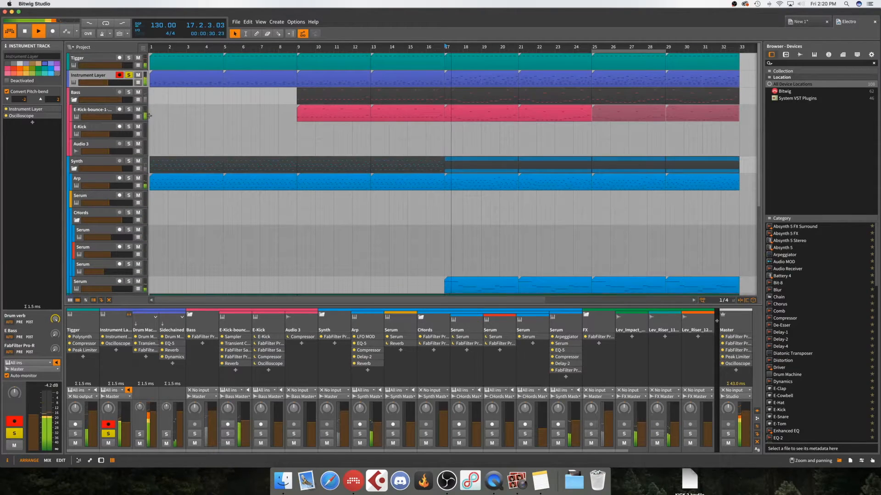
Take the Instrument Layer out of solo and replay the full mix from bar 17
{"action": "left_click", "coordinate": [128, 75]}
{"action": "scroll", "coordinate": [252, 192], "scroll_direction": "down", "scroll_amount": 5}
{"action": "left_click", "coordinate": [130, 233]}
{"action": "scroll", "coordinate": [190, 210], "scroll_direction": "up", "scroll_amount": 5}
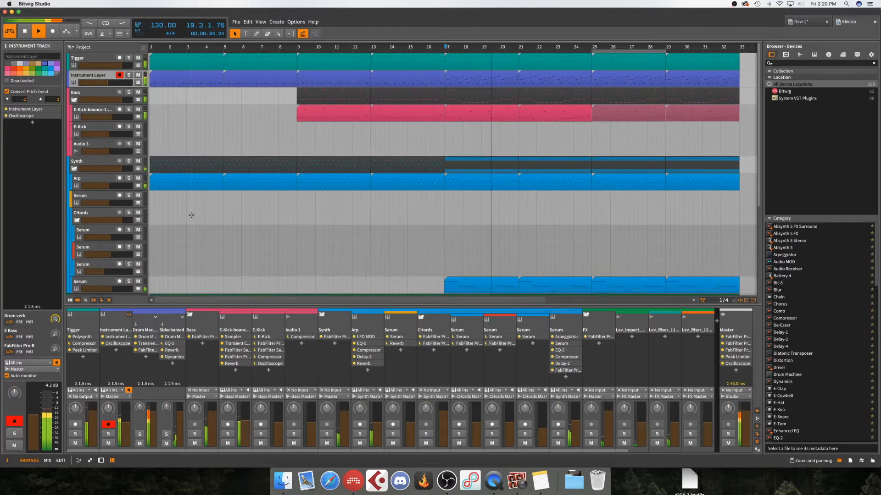
{"action": "key", "text": "space"}
{"action": "scroll", "coordinate": [191, 216], "scroll_direction": "down", "scroll_amount": 5}
{"action": "key", "text": "space"}
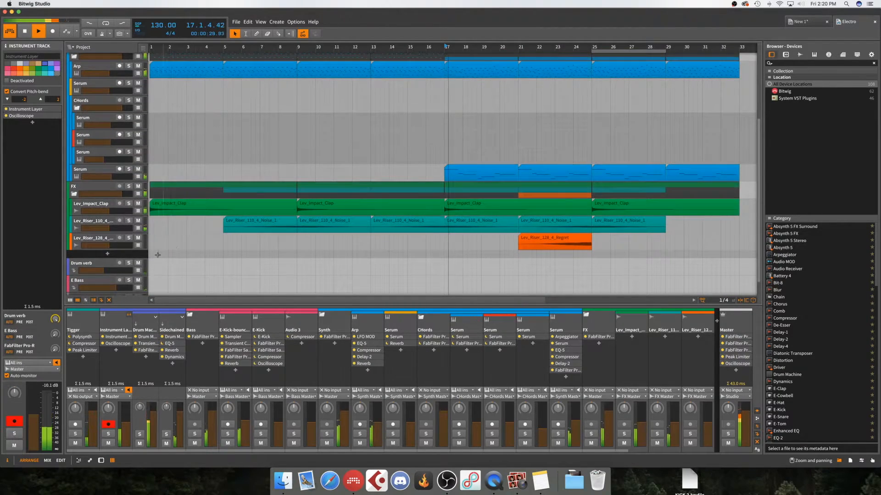
Toggle the mute on the Drum verb track during playback to compare the mix with and without drum reverb
{"action": "left_click", "coordinate": [138, 263]}
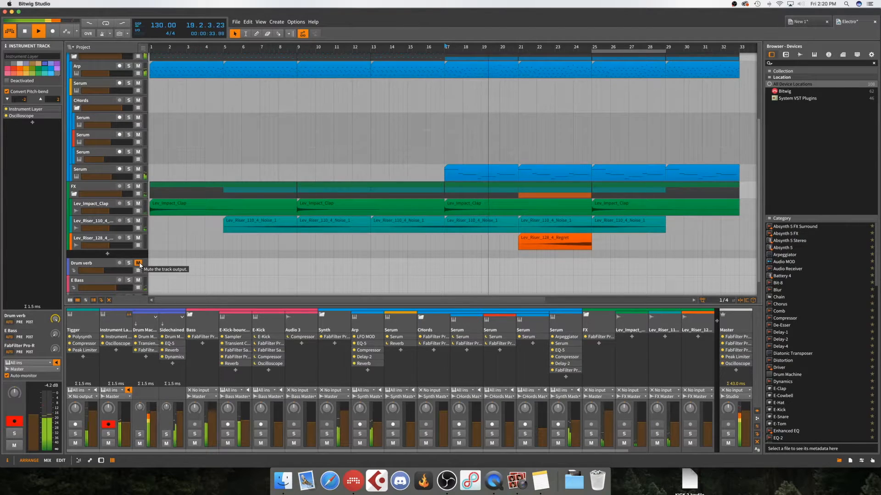
{"action": "left_click", "coordinate": [138, 263]}
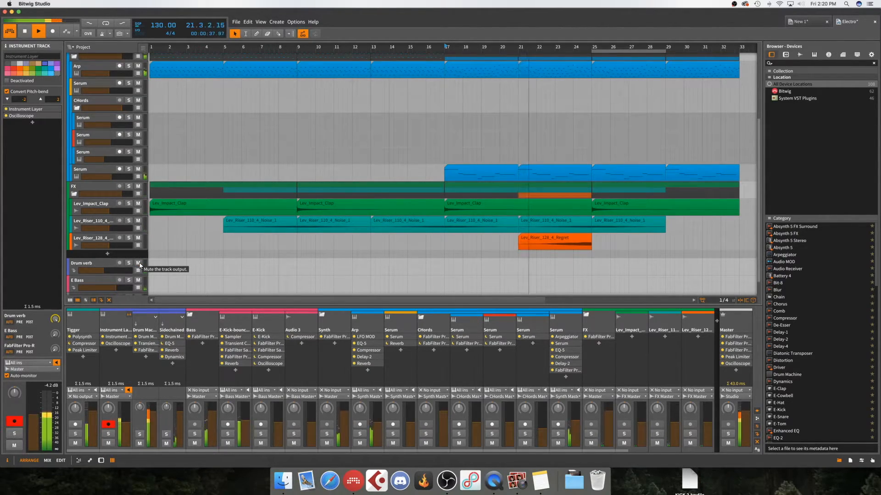
{"action": "left_click", "coordinate": [138, 263]}
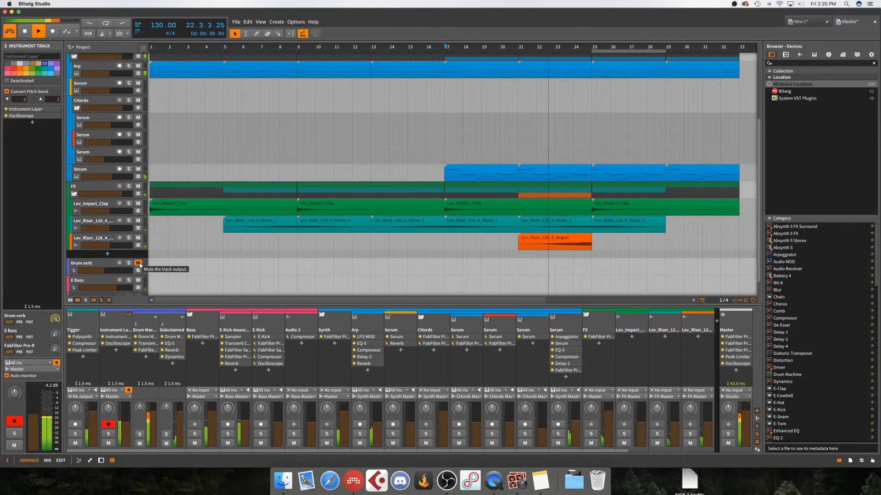
Restart the full mix from bar 17 and switch the Drum verb mute on and off to judge the reverb
{"action": "left_click", "coordinate": [138, 263]}
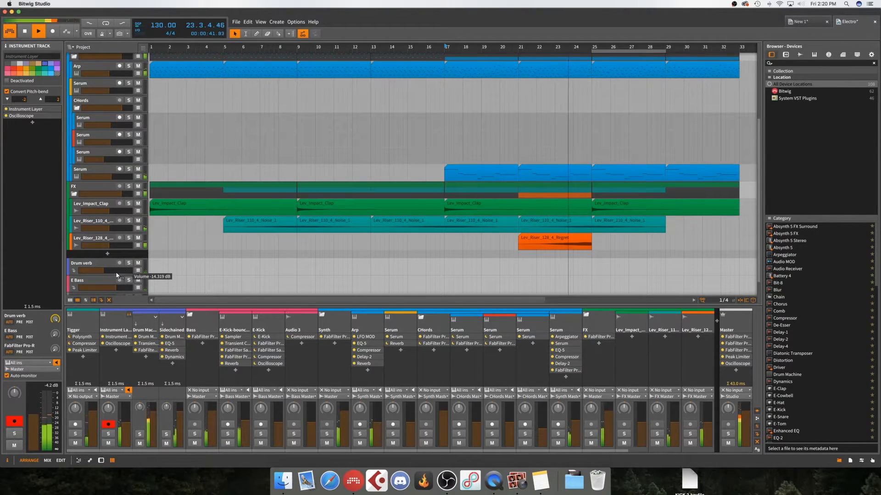
{"action": "key", "text": "space"}
{"action": "key", "text": "space"}
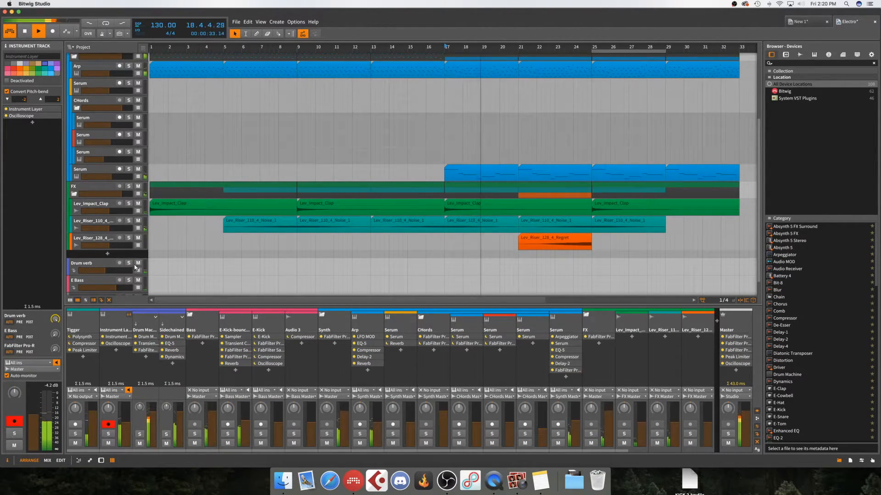
{"action": "left_click", "coordinate": [138, 263]}
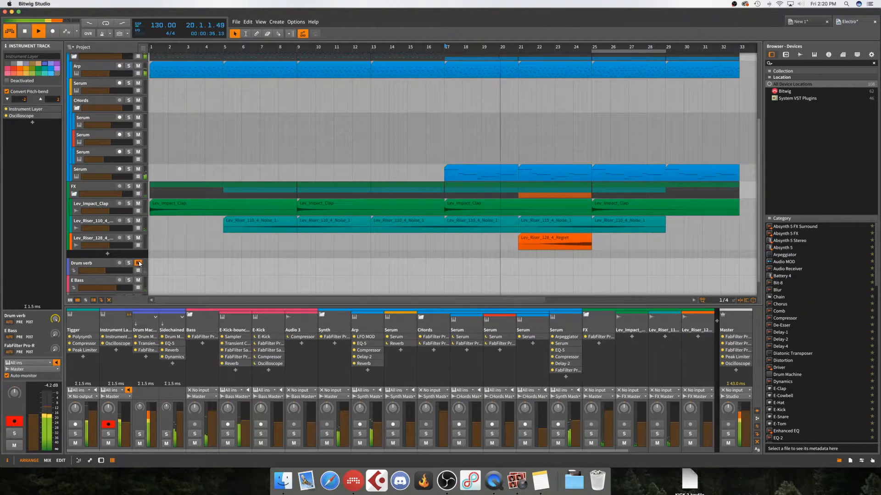
{"action": "left_click", "coordinate": [138, 263]}
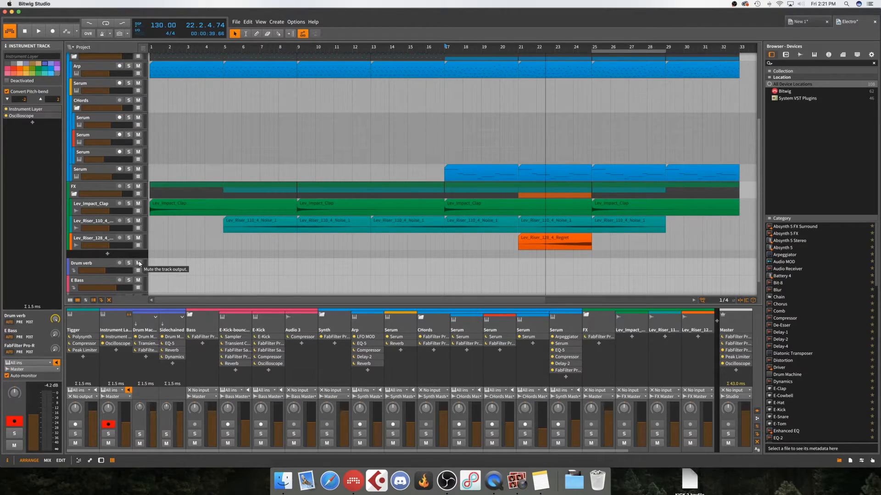
Select the Master track, show its device chain with the Oscilloscope and play from bar 17
{"action": "scroll", "coordinate": [200, 250], "scroll_direction": "down", "scroll_amount": 2}
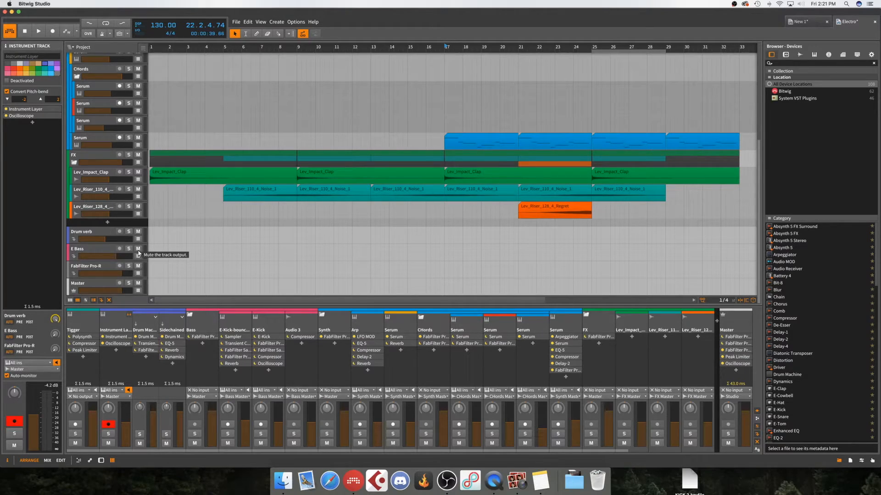
{"action": "left_click", "coordinate": [95, 282]}
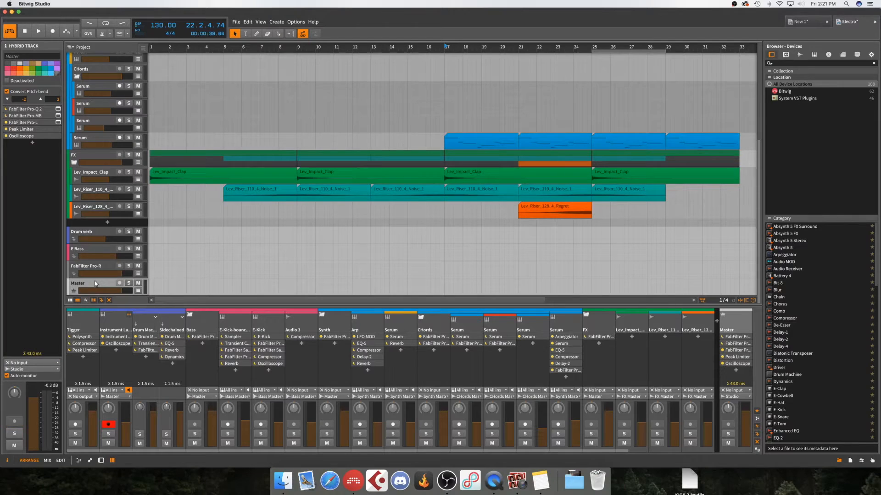
{"action": "key", "text": "d"}
{"action": "key", "text": "space"}
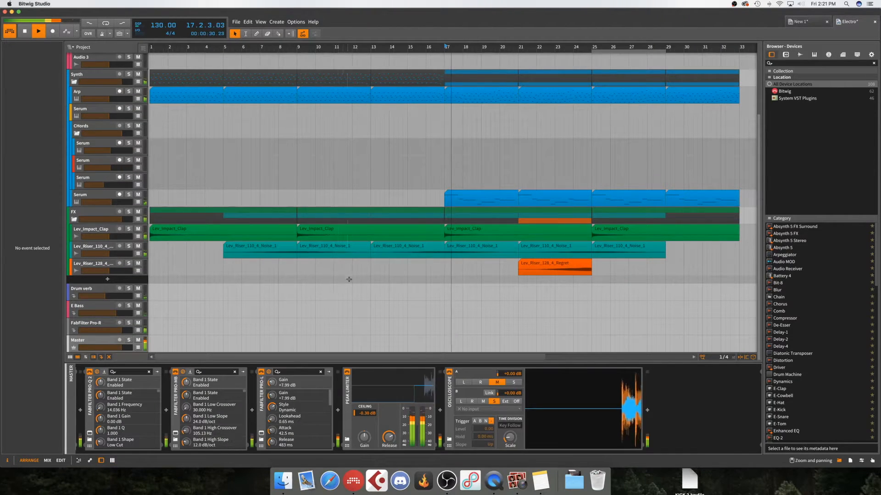
Compare the Master oscilloscope waveform with the Drum verb track muted and unmuted, and stop playback
{"action": "left_click", "coordinate": [138, 288]}
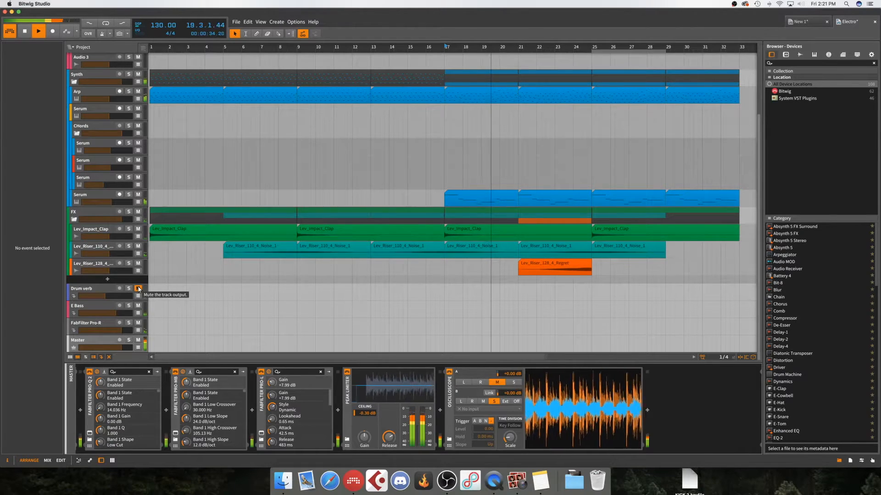
{"action": "left_click", "coordinate": [138, 289]}
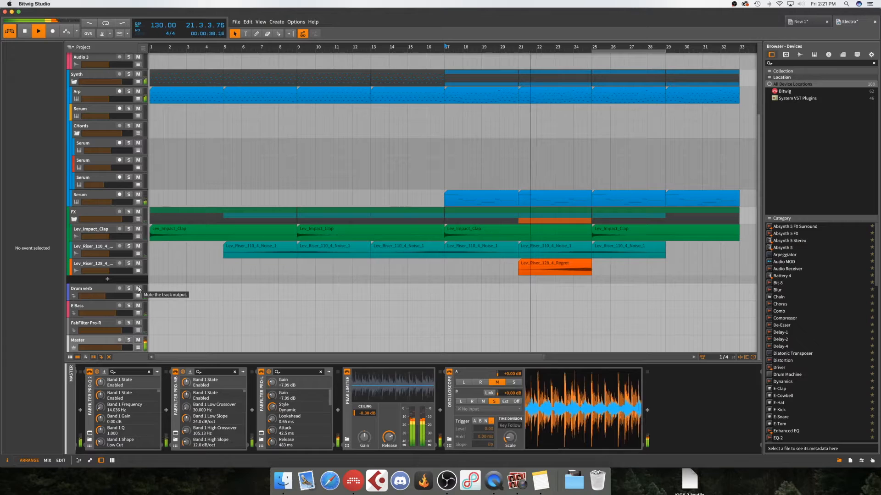
{"action": "left_click", "coordinate": [138, 289]}
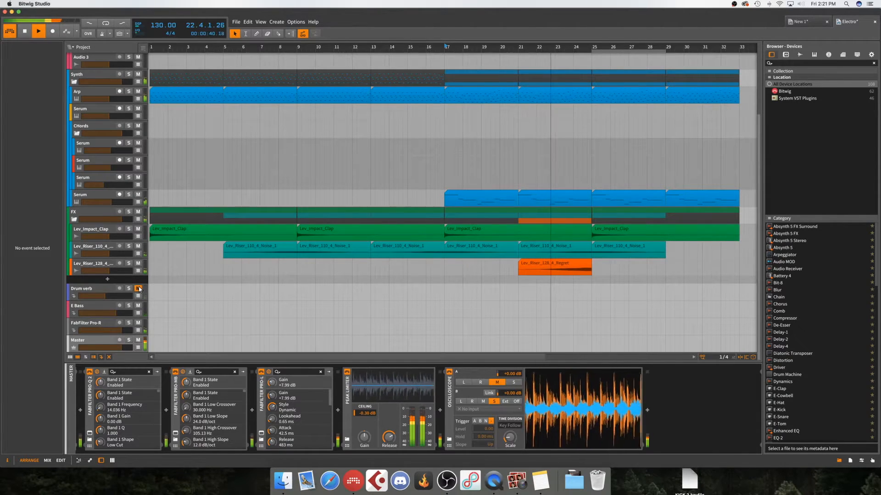
{"action": "key", "text": "space"}
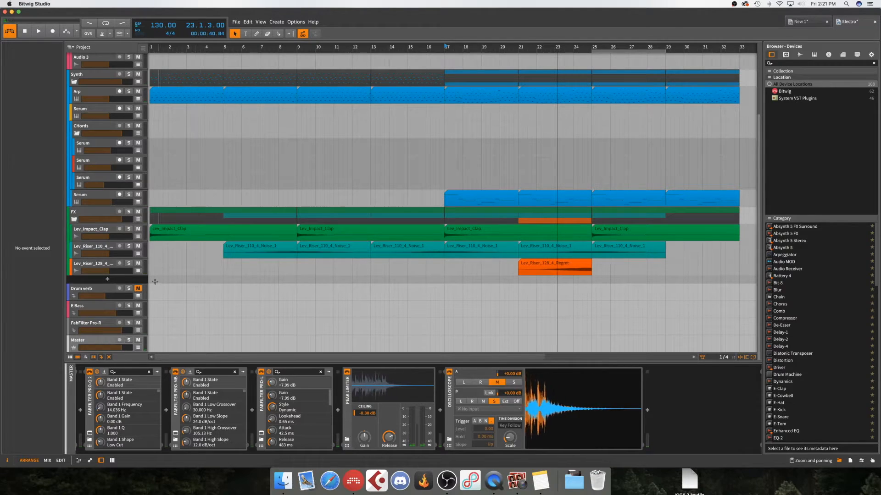
Solo the FX group and the Drum verb return, take FX out of solo and play the reverb alone
{"action": "left_click", "coordinate": [129, 212]}
{"action": "key", "text": "space"}
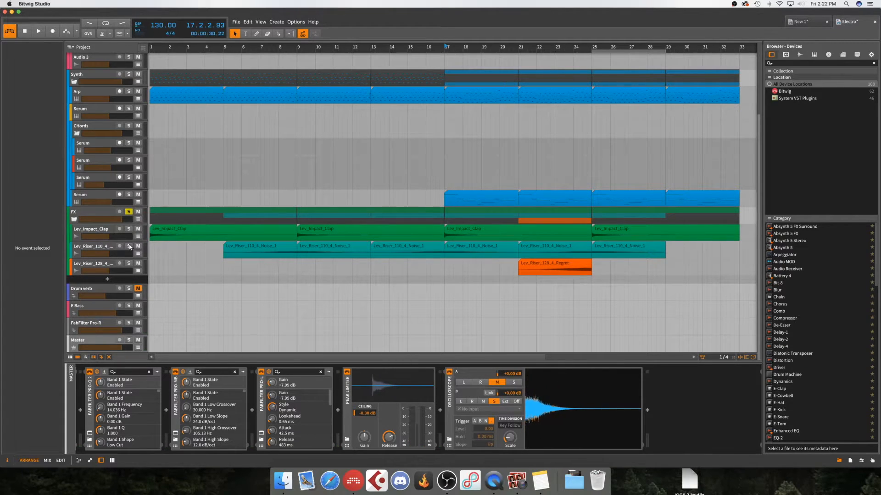
{"action": "left_click", "coordinate": [129, 289]}
{"action": "key", "text": "space"}
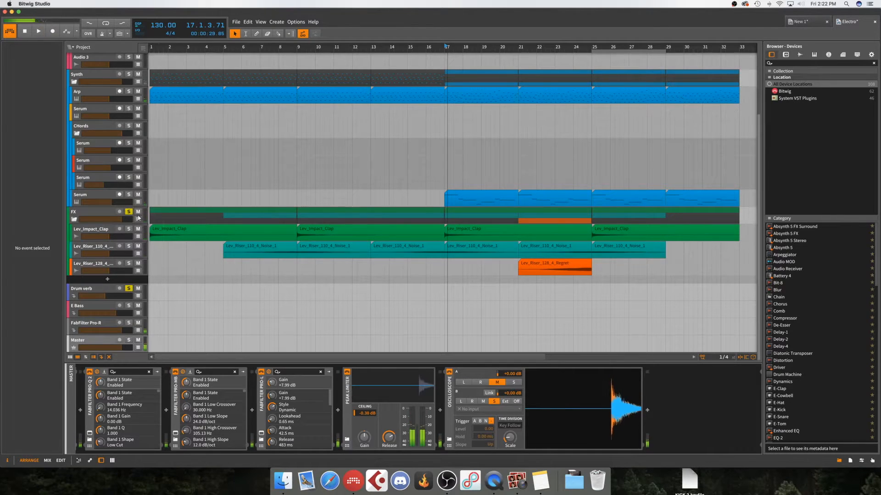
{"action": "left_click", "coordinate": [129, 211]}
{"action": "key", "text": "space"}
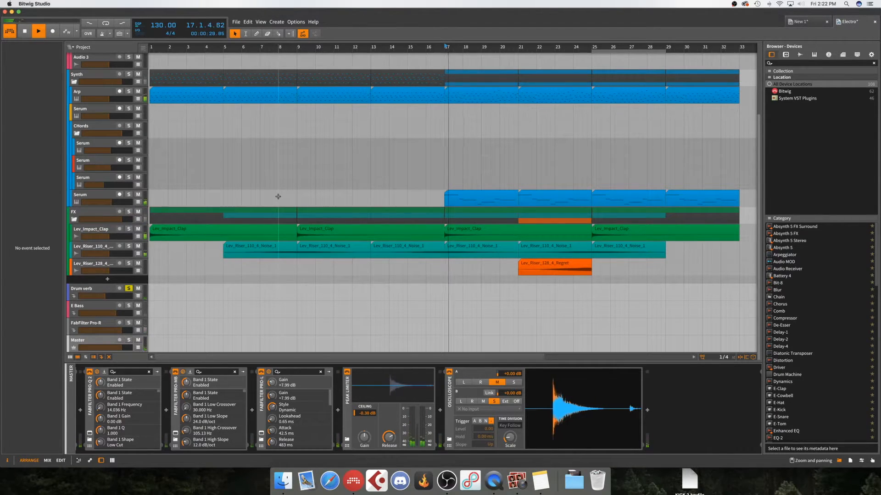
Open FabFilter Pro-R on the Drum verb track, set its Stereo Width to 119.9% and close the plugin
{"action": "scroll", "coordinate": [278, 197], "scroll_direction": "up", "scroll_amount": 3}
{"action": "scroll", "coordinate": [192, 267], "scroll_direction": "up", "scroll_amount": 1}
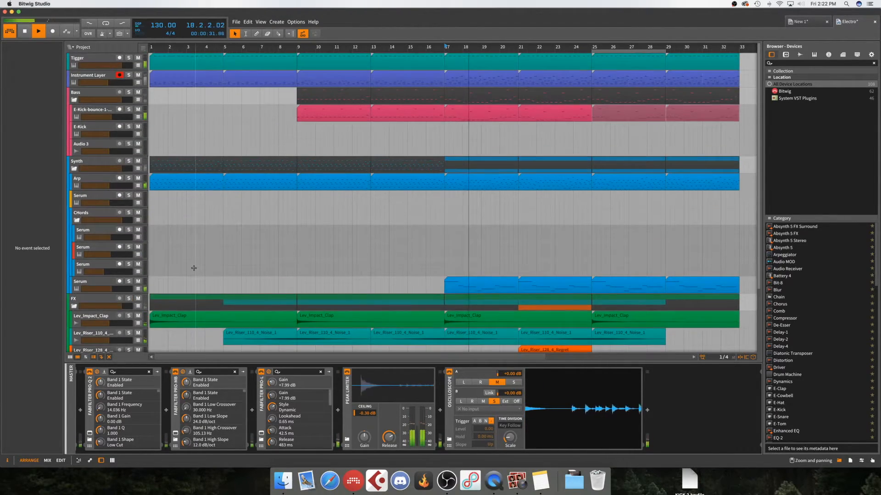
{"action": "scroll", "coordinate": [165, 248], "scroll_direction": "down", "scroll_amount": 4}
{"action": "left_click", "coordinate": [97, 289]}
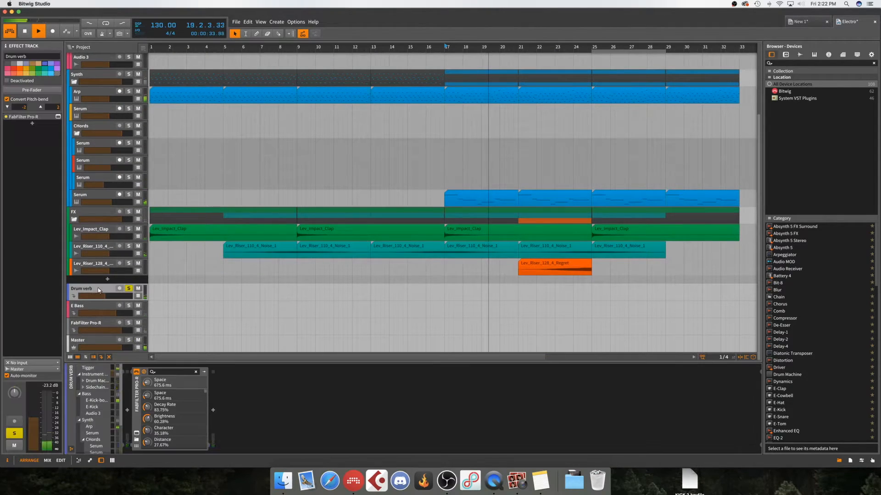
{"action": "left_click", "coordinate": [58, 117]}
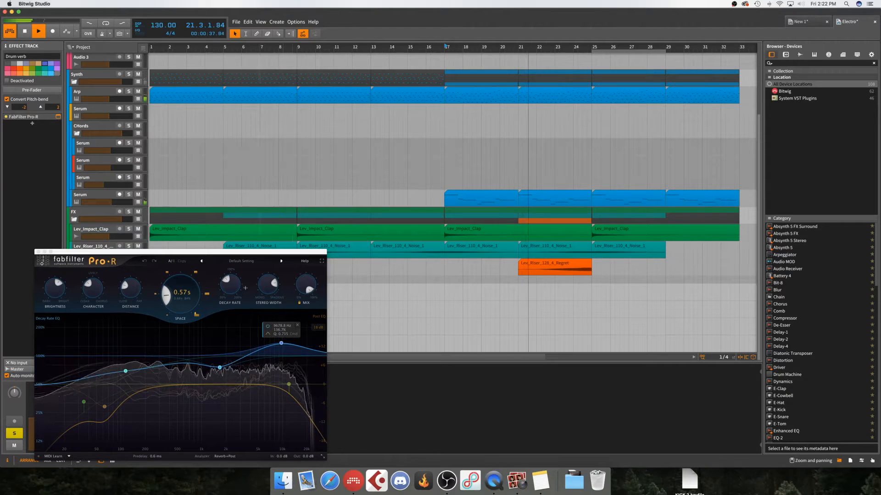
{"action": "left_click_drag", "start_coordinate": [270, 289], "coordinate": [270, 281]}
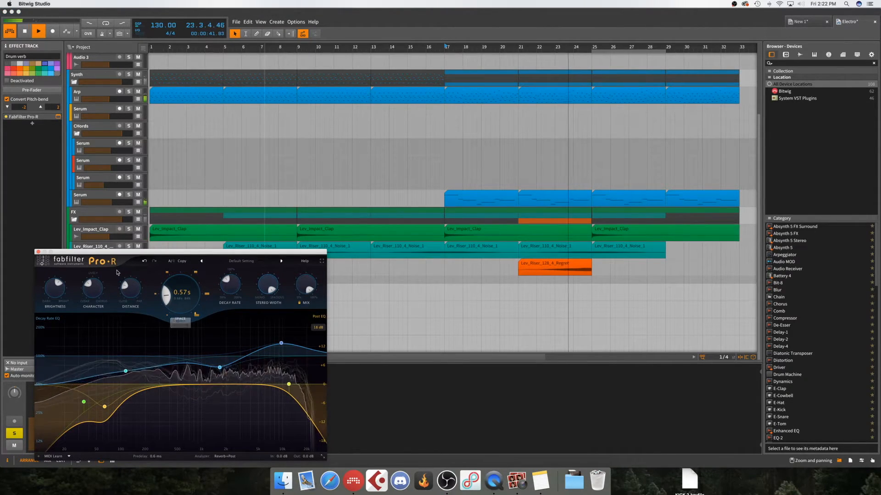
{"action": "left_click", "coordinate": [38, 251]}
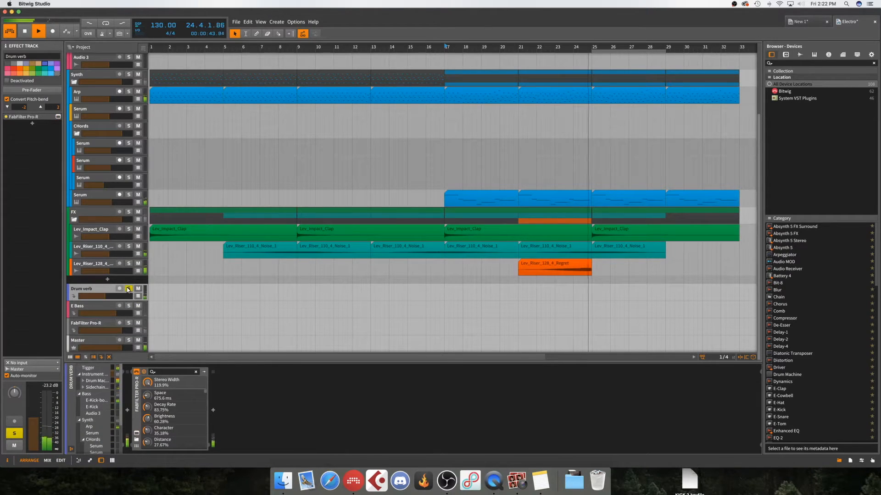
Take Drum verb out of solo, replay from bar 17 and compare the mix with the widened reverb muted and unmuted
{"action": "key", "text": "space"}
{"action": "key", "text": "space"}
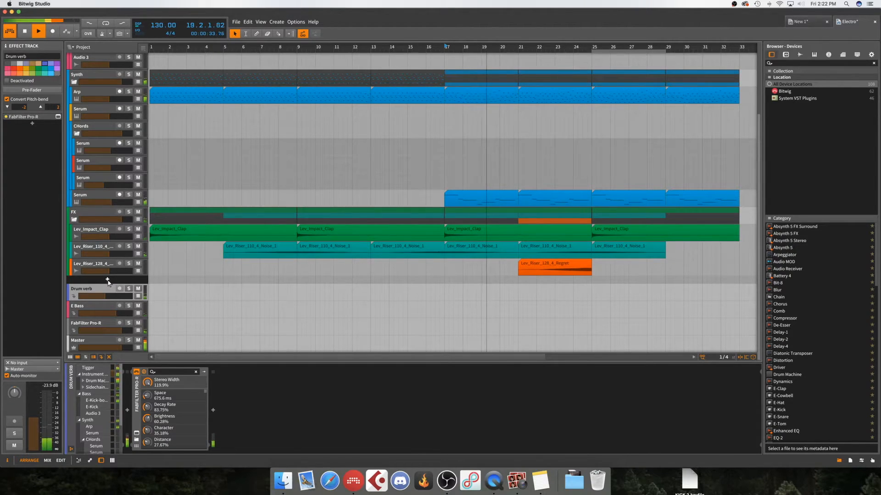
{"action": "left_click", "coordinate": [139, 289]}
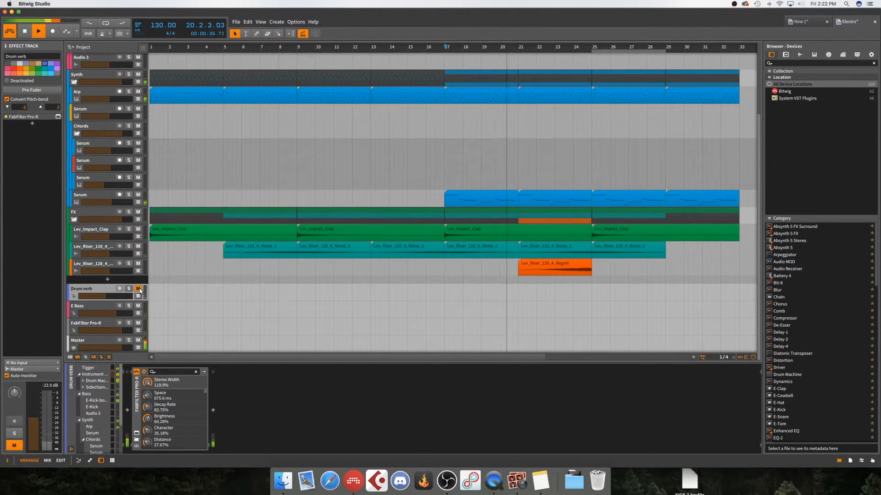
{"action": "left_click", "coordinate": [138, 289]}
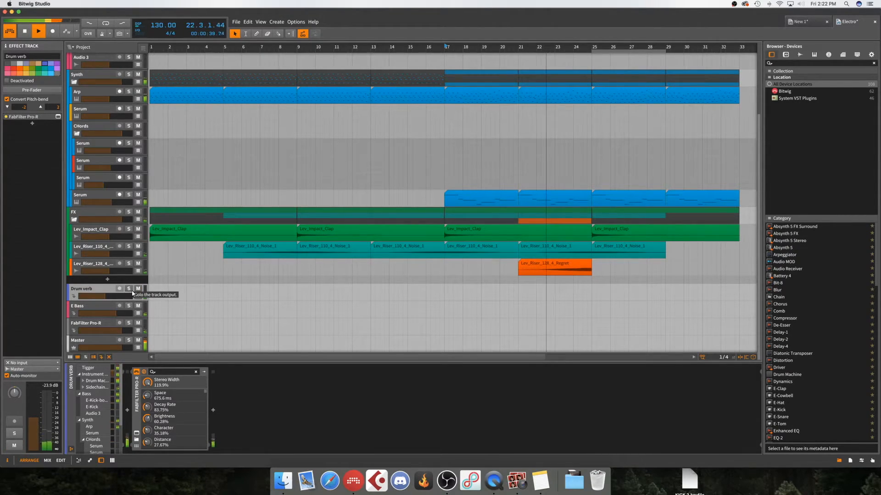
Restart playback from bar 17 and set the Drum verb track volume to -14 dB
{"action": "left_click", "coordinate": [131, 291]}
{"action": "left_click", "coordinate": [130, 290]}
{"action": "key", "text": "space"}
{"action": "key", "text": "space"}
{"action": "double_click", "coordinate": [128, 297]}
{"action": "type", "text": "-14"}
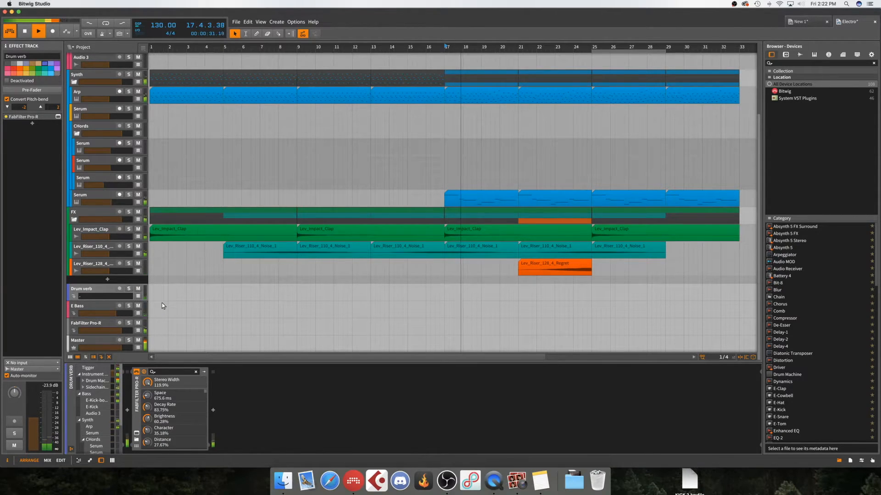
{"action": "key", "text": "Return"}
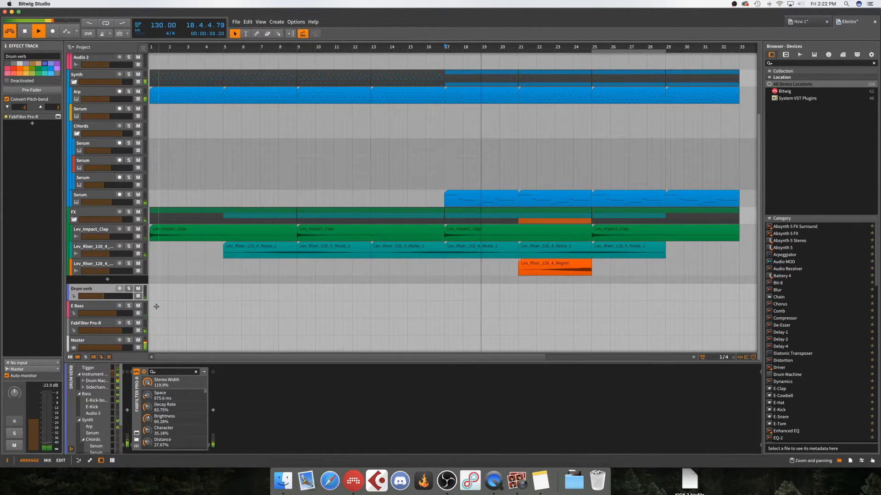
Compare the mix with and without Drum verb at its -14 dB level, leaving the track muted
{"action": "left_click", "coordinate": [139, 289]}
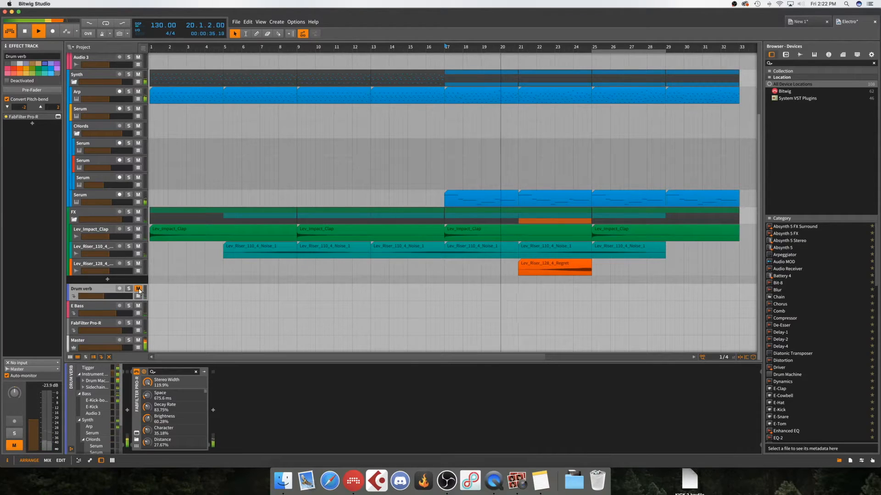
{"action": "left_click", "coordinate": [139, 289]}
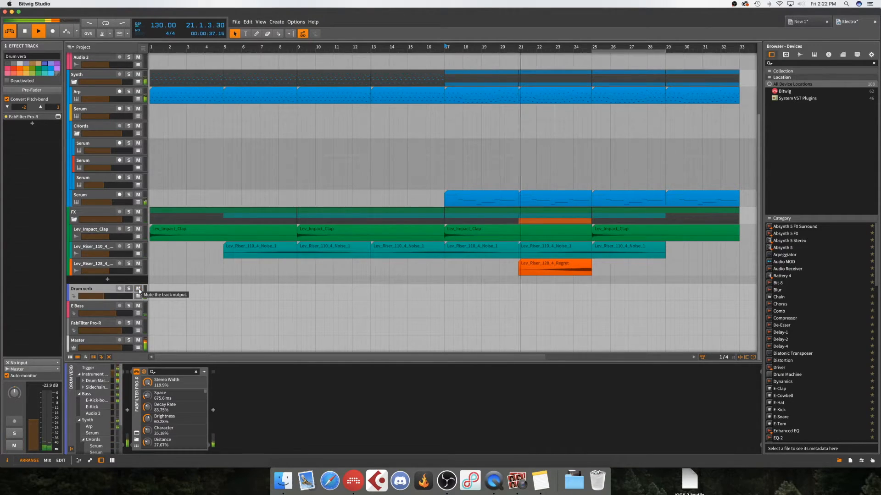
{"action": "left_click", "coordinate": [139, 289]}
Solo Drum verb, reopen its Pro-R and raise the frequency of the lowest Post EQ low-cut band during playback
{"action": "left_click", "coordinate": [128, 289]}
{"action": "key", "text": "space"}
{"action": "left_click", "coordinate": [59, 117]}
{"action": "key", "text": "space"}
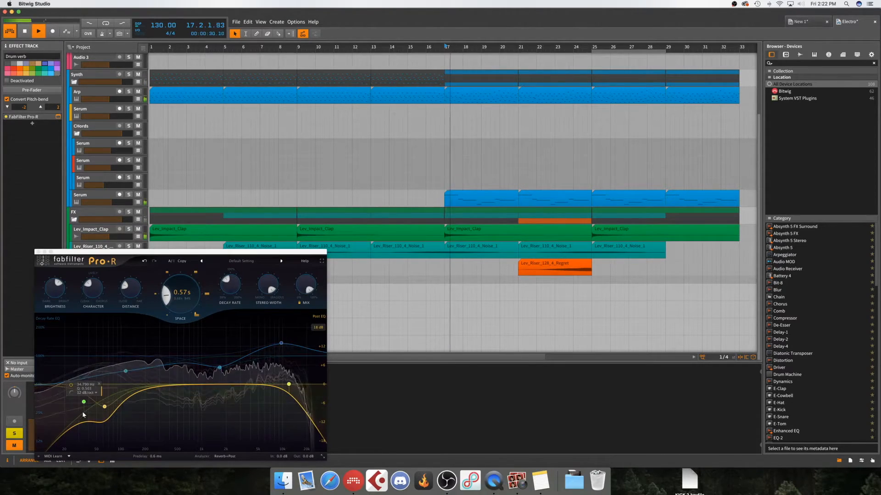
{"action": "mouse_move", "coordinate": [83, 411]}
{"action": "left_mouse_down"}
{"action": "mouse_move", "coordinate": [135, 413]}
{"action": "mouse_move", "coordinate": [92, 404]}
{"action": "mouse_move", "coordinate": [122, 362]}
{"action": "mouse_move", "coordinate": [59, 362]}
{"action": "mouse_move", "coordinate": [70, 402]}
{"action": "mouse_move", "coordinate": [90, 399]}
{"action": "left_mouse_up"}
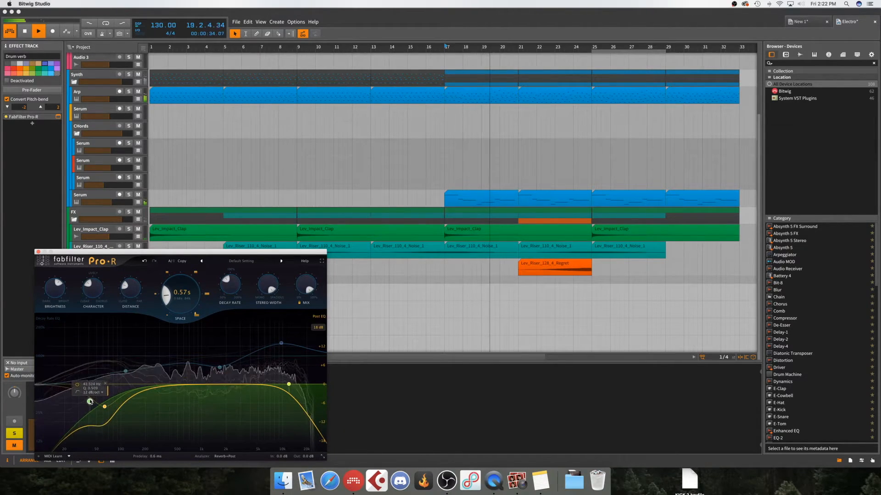
Set the Drum verb Pro-R's Space to 589.4 ms and Distance to 68.33%, and close the plugin
{"action": "left_click_drag", "start_coordinate": [191, 293], "coordinate": [191, 295]}
{"action": "mouse_move", "coordinate": [125, 287]}
{"action": "left_mouse_down"}
{"action": "mouse_move", "coordinate": [145, 280]}
{"action": "mouse_move", "coordinate": [129, 284]}
{"action": "left_mouse_up"}
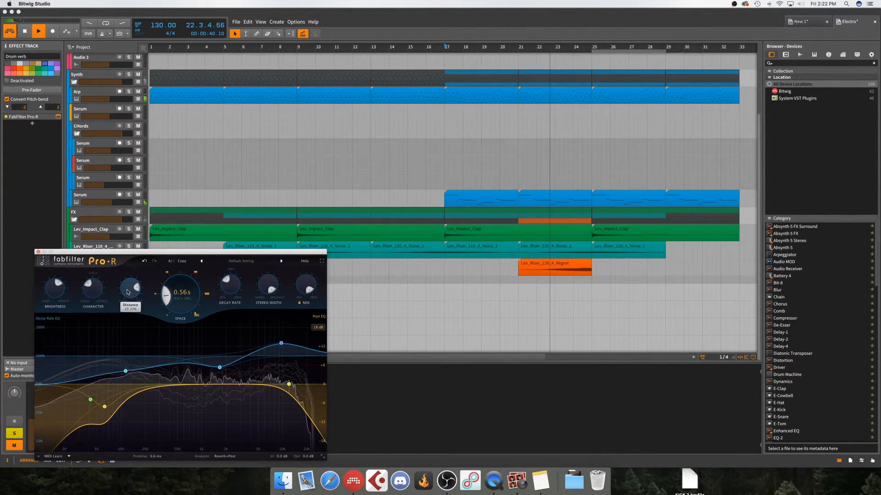
{"action": "left_click_drag", "start_coordinate": [129, 285], "coordinate": [126, 291]}
{"action": "left_click_drag", "start_coordinate": [187, 294], "coordinate": [187, 300]}
{"action": "left_click", "coordinate": [38, 252]}
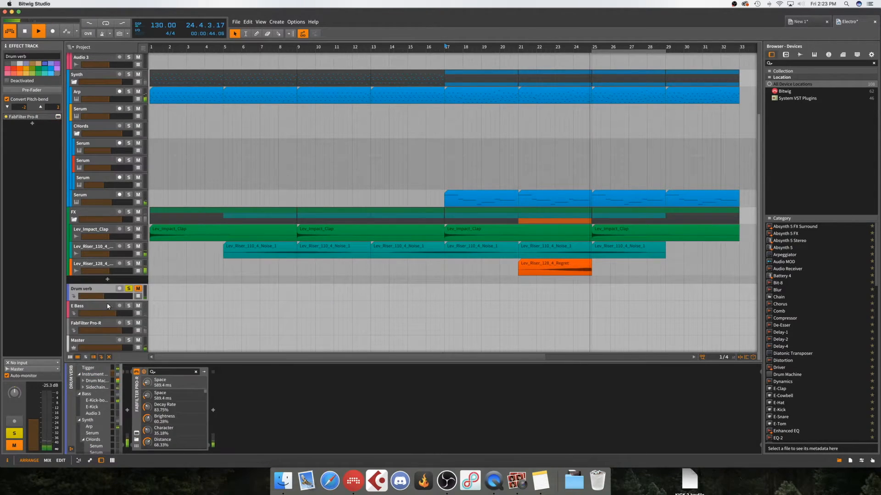
Set the Drum verb track volume to -16 dB and take the track out of solo
{"action": "double_click", "coordinate": [104, 296]}
{"action": "type", "text": "-16"}
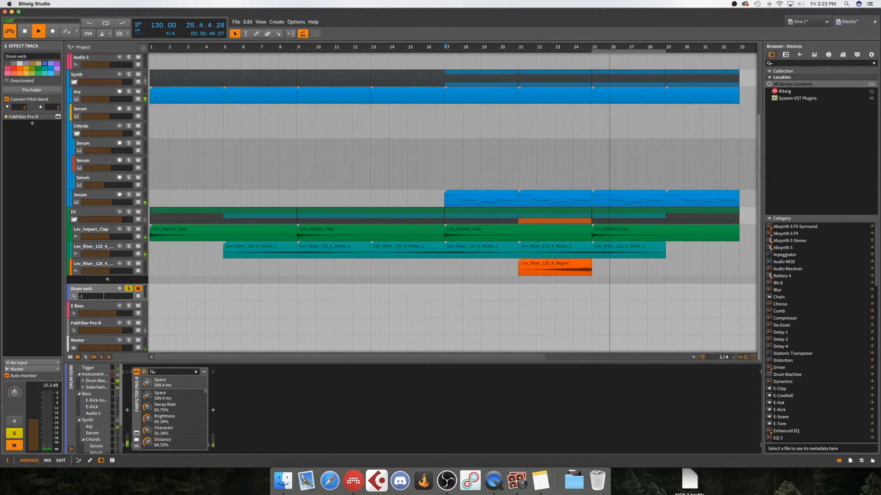
{"action": "key", "text": "Return"}
{"action": "left_click", "coordinate": [129, 288]}
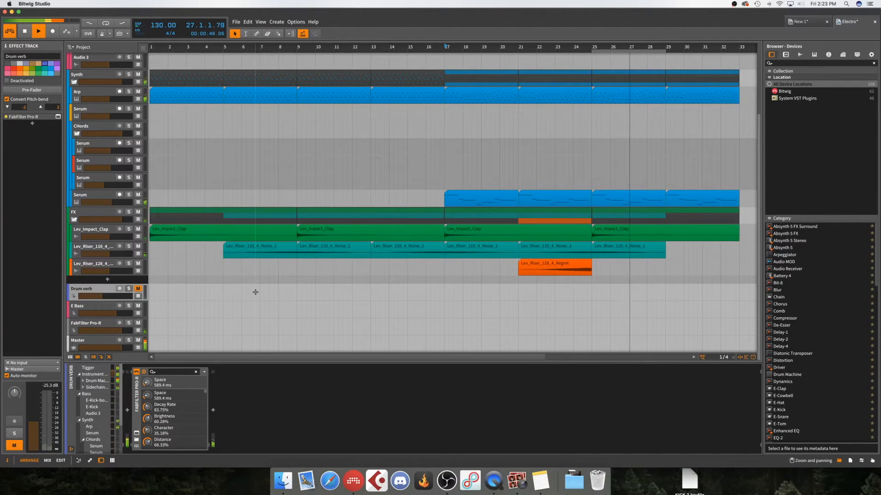
Replay the mix from bar 17 and compare it with the quieter Drum verb unmuted and muted
{"action": "key", "text": "space"}
{"action": "key", "text": "space"}
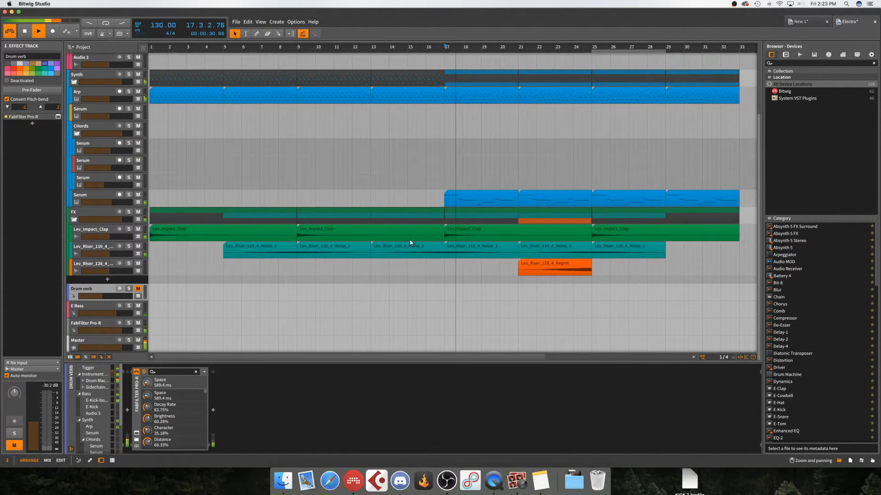
{"action": "left_click", "coordinate": [138, 289]}
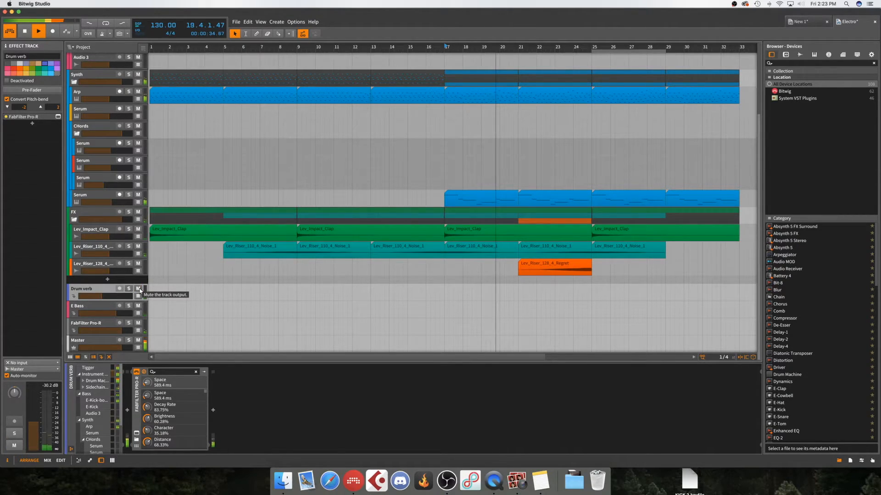
{"action": "left_click", "coordinate": [138, 288]}
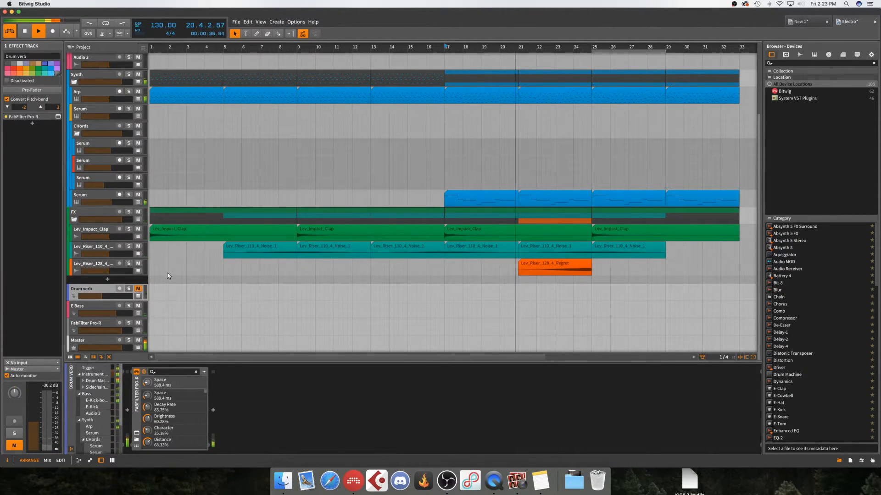
Stop playback, switch to the New 1 project, submit the audio engine crash report and activate the project's audio engine
{"action": "key", "text": "space"}
{"action": "left_click", "coordinate": [805, 21]}
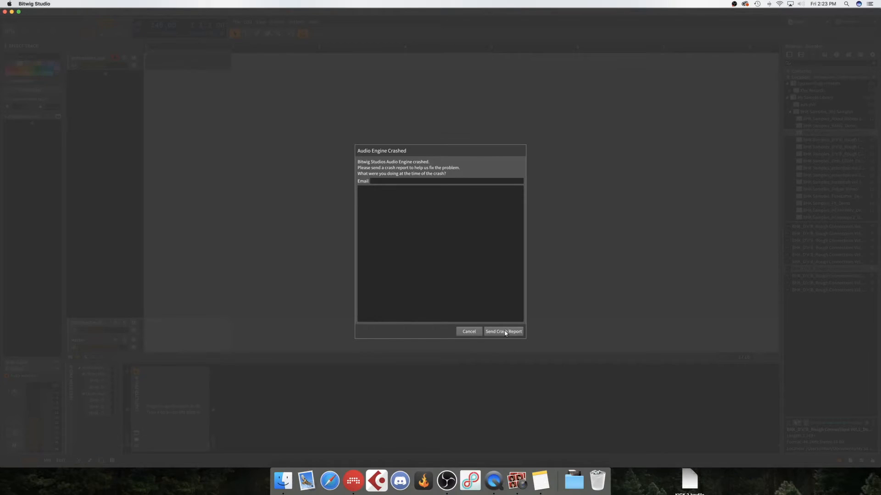
{"action": "left_click", "coordinate": [504, 331]}
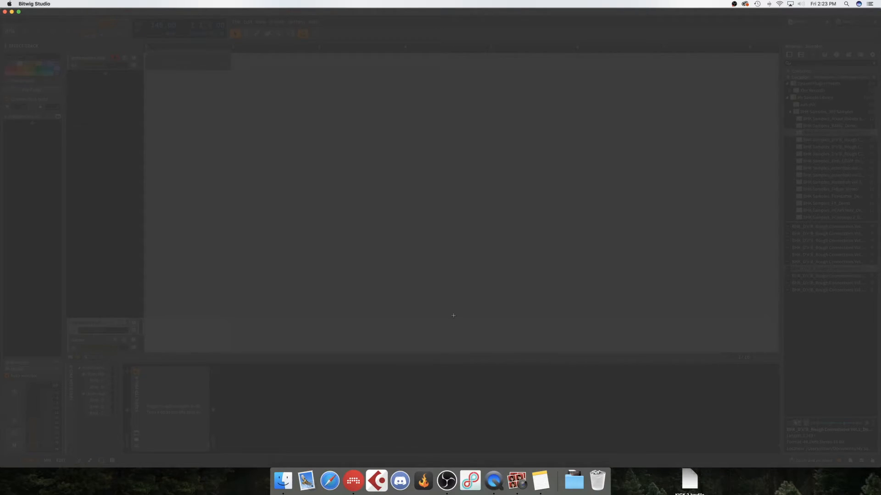
{"action": "left_click", "coordinate": [10, 31]}
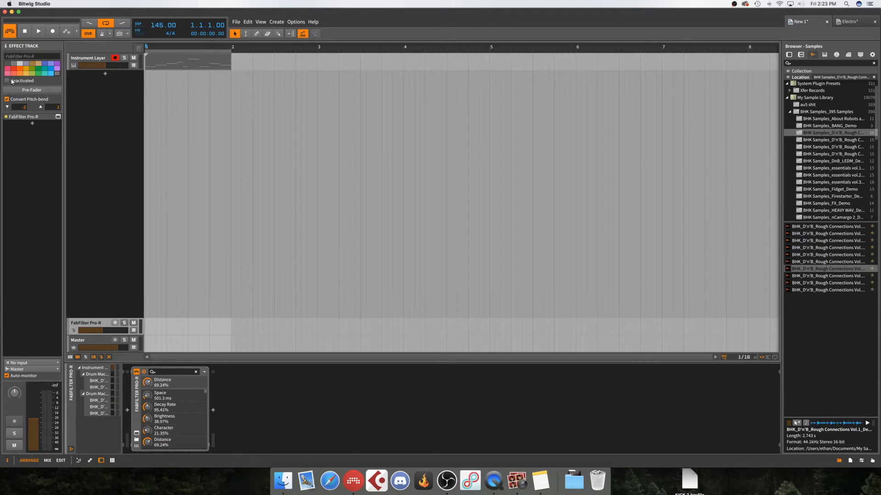
Audition the drum loop on the Instrument Layer track and delete the Gate device at the end of its chain
{"action": "key", "text": "space"}
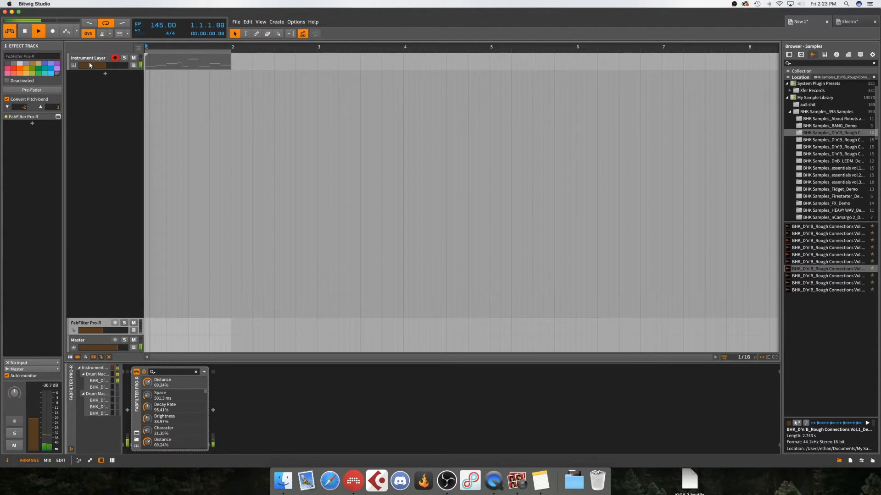
{"action": "left_click", "coordinate": [113, 71]}
{"action": "key", "text": "space"}
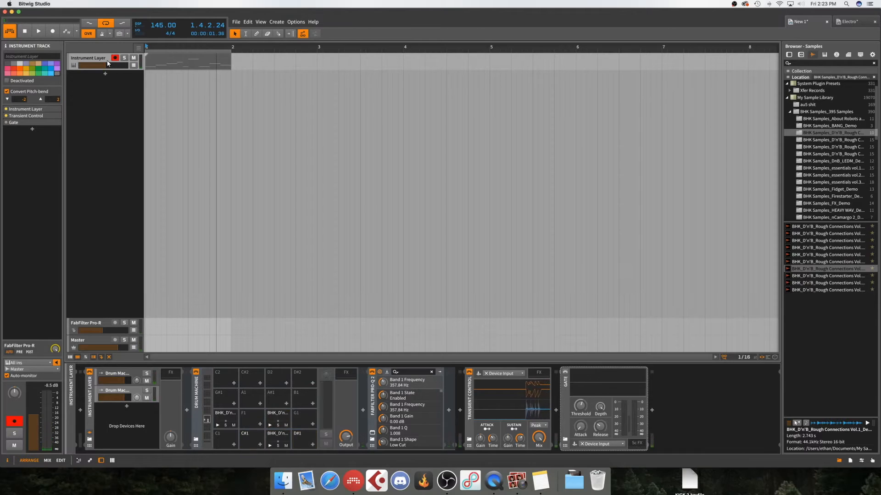
{"action": "left_click", "coordinate": [150, 249]}
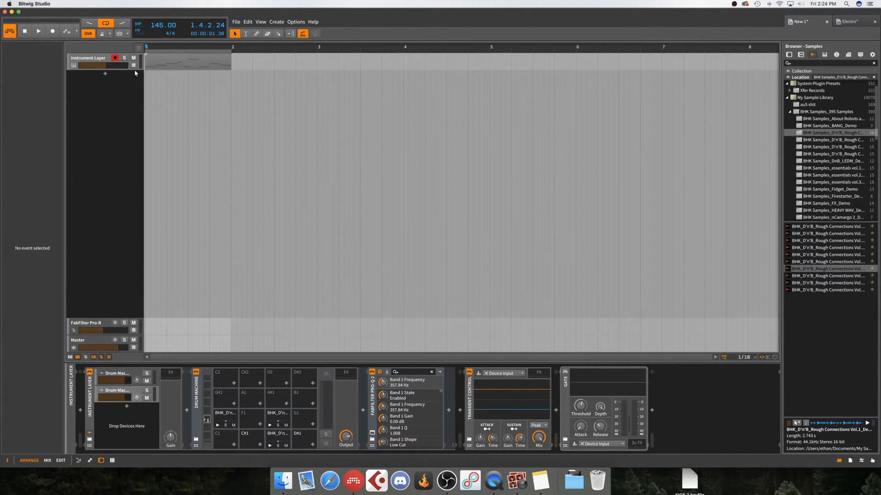
{"action": "key", "text": "space"}
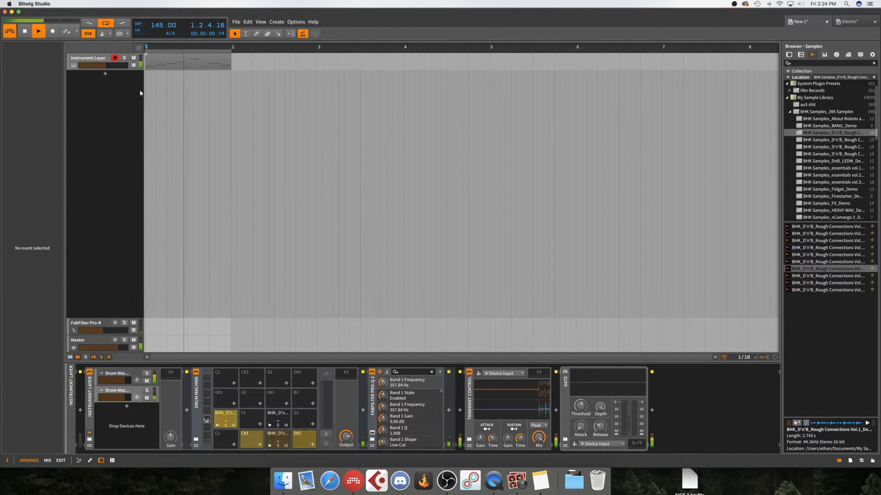
{"action": "key", "text": "space"}
{"action": "left_click", "coordinate": [573, 384]}
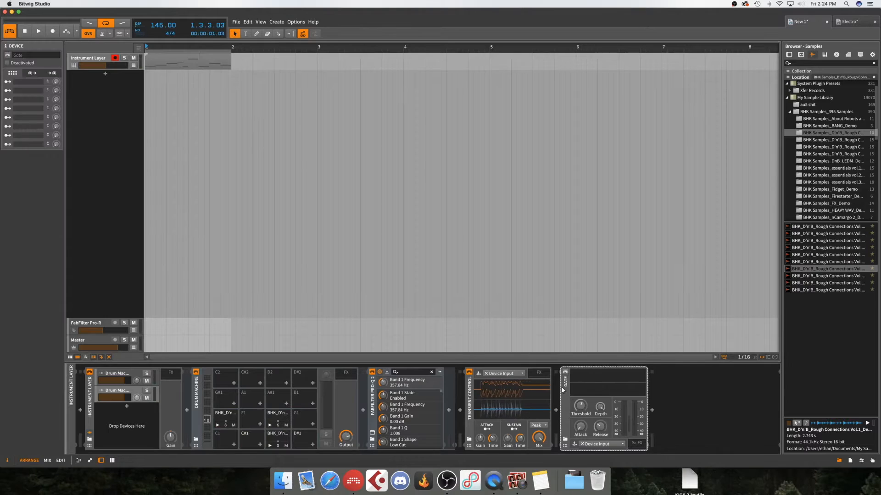
{"action": "key", "text": "Delete"}
Solo the second Drum Machine layer and play the loop to hear that layer by itself
{"action": "left_click", "coordinate": [115, 390]}
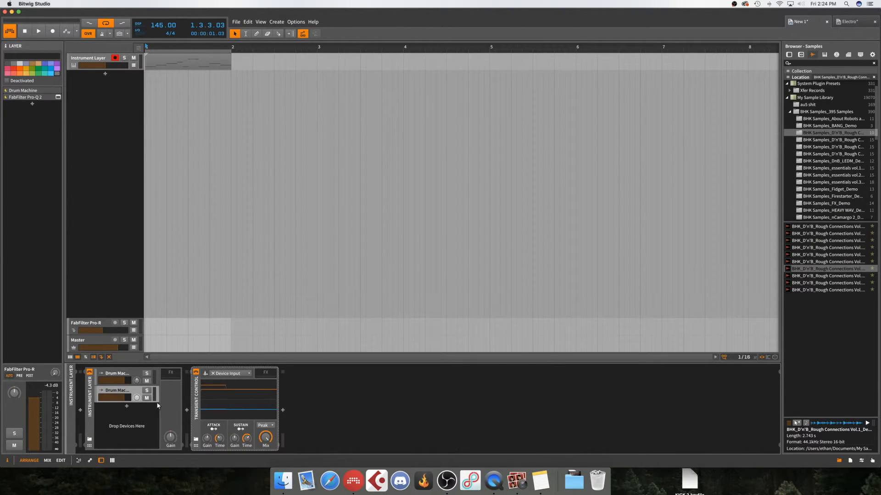
{"action": "key", "text": "space"}
{"action": "left_click", "coordinate": [146, 390]}
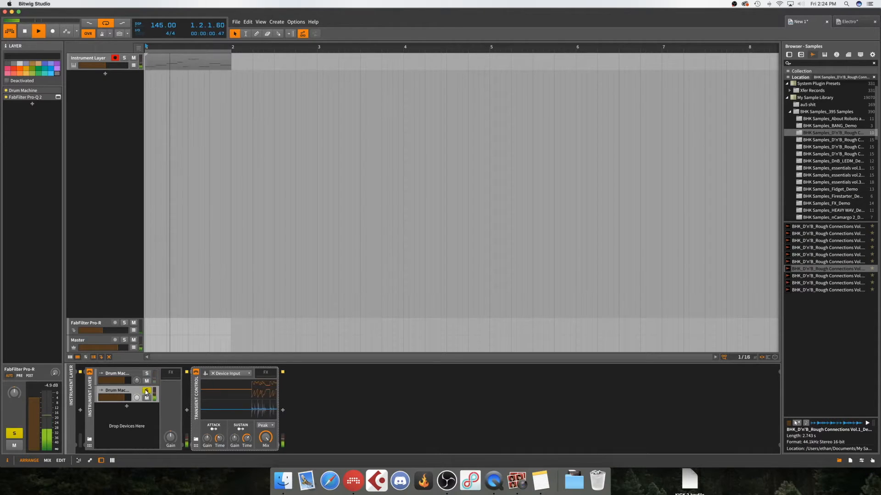
{"action": "key", "text": "space"}
{"action": "left_click", "coordinate": [164, 392]}
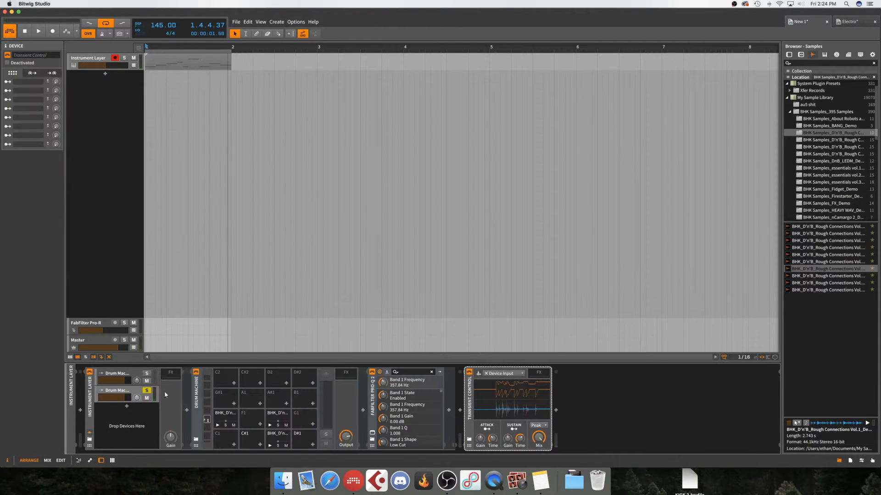
{"action": "key", "text": "space"}
{"action": "key", "text": "space"}
Pan the second Drum Machine's sample pad between F1 and G1 left, and replay the loop with the layer out of solo
{"action": "left_click", "coordinate": [276, 419]}
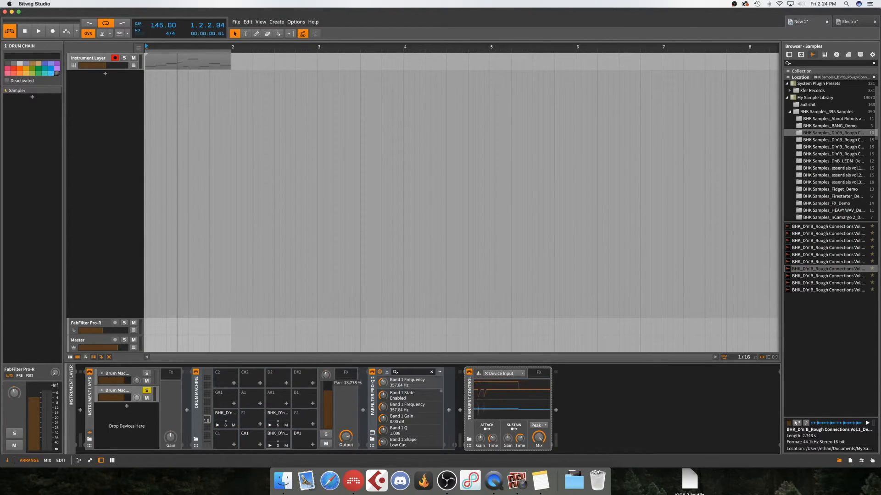
{"action": "key", "text": "space"}
{"action": "left_click", "coordinate": [147, 391]}
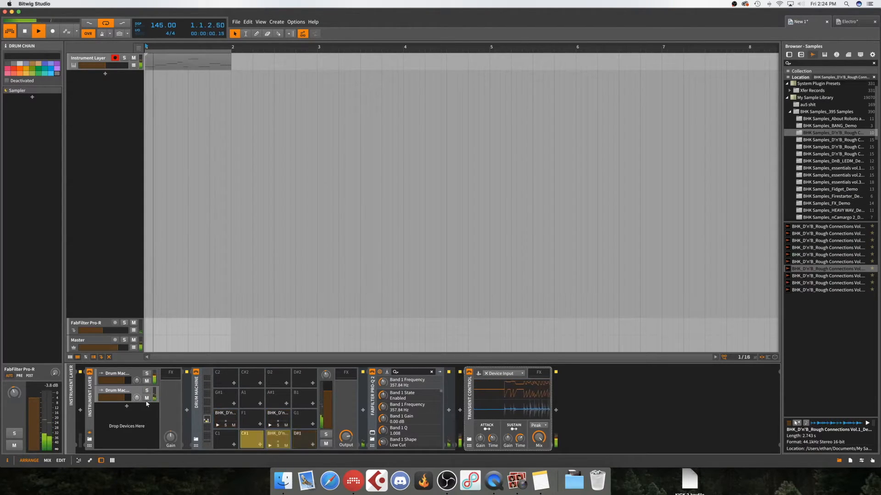
{"action": "key", "text": "space"}
Readjust the pan of the sample pad between F1 and G1 while listening to the loop
{"action": "left_click_drag", "start_coordinate": [326, 374], "coordinate": [326, 371]}
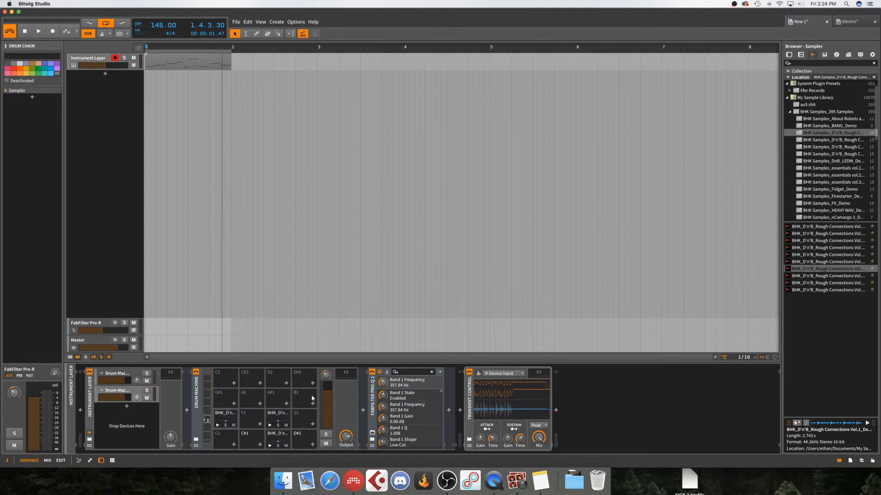
{"action": "left_click", "coordinate": [282, 434]}
{"action": "key", "text": "space"}
{"action": "left_click", "coordinate": [284, 414]}
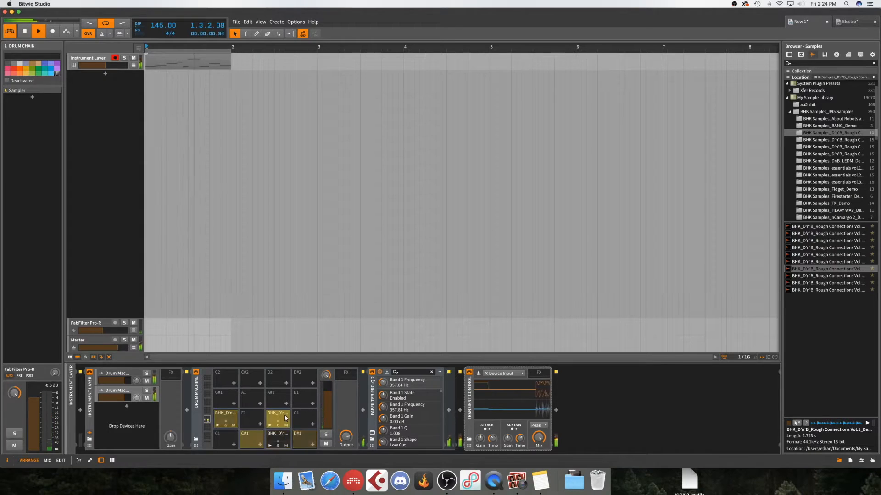
{"action": "left_click_drag", "start_coordinate": [326, 374], "coordinate": [326, 365]}
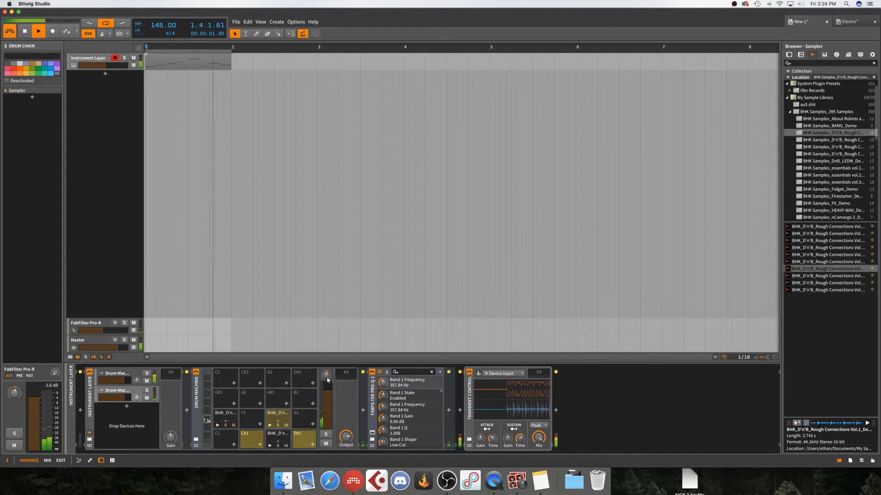
{"action": "key", "text": "space"}
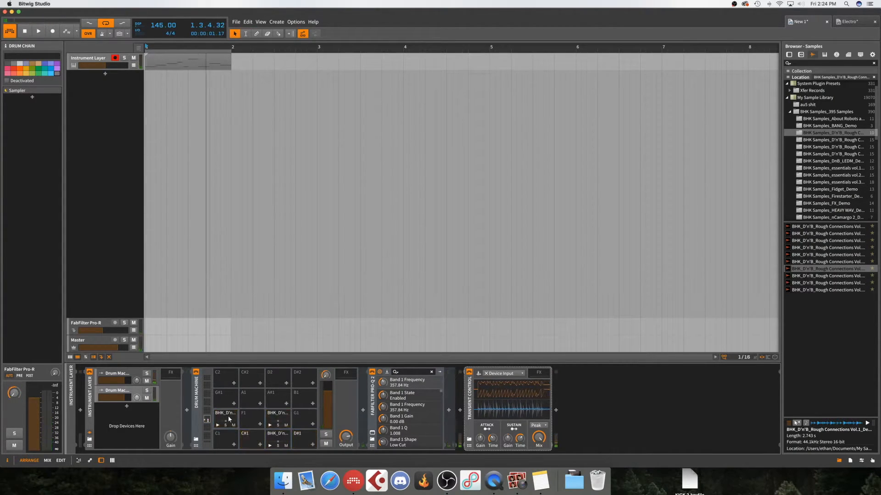
Adjust the pan of the sample pad between C#1 and D#1 during playback, and stop the loop
{"action": "left_click", "coordinate": [271, 443]}
{"action": "key", "text": "space"}
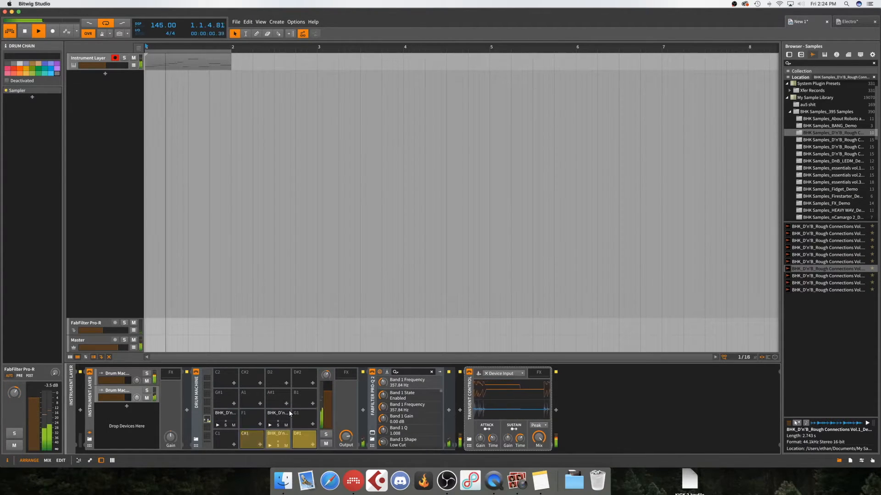
{"action": "left_click_drag", "start_coordinate": [326, 378], "coordinate": [326, 396]}
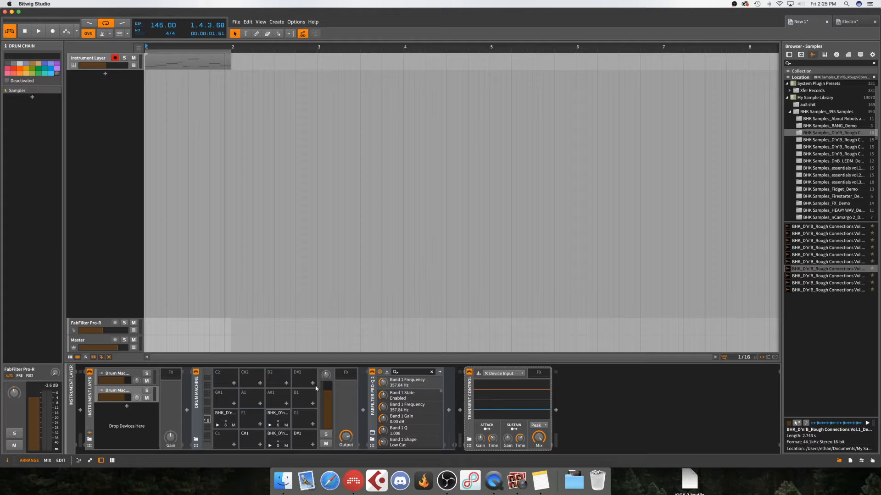
{"action": "key", "text": "space"}
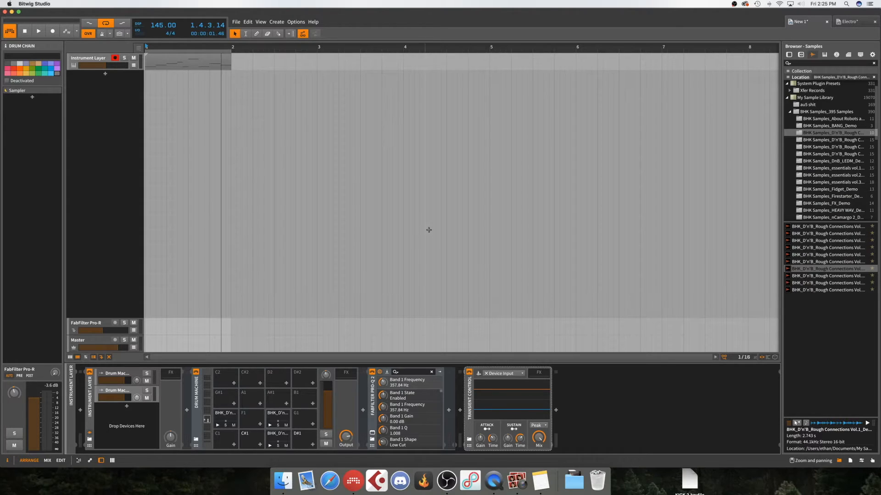
Add a new instrument track below Instrument Layer and load Massive on it
{"action": "left_click", "coordinate": [100, 59]}
{"action": "key", "text": "space"}
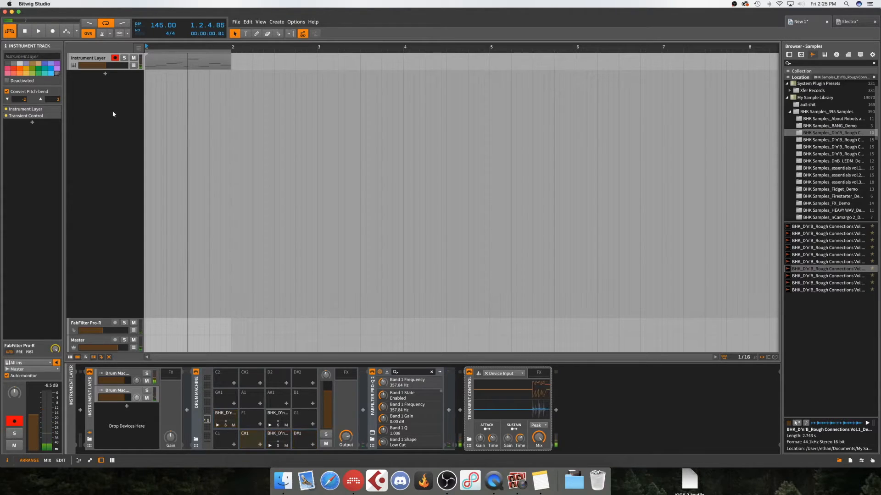
{"action": "double_click", "coordinate": [109, 112]}
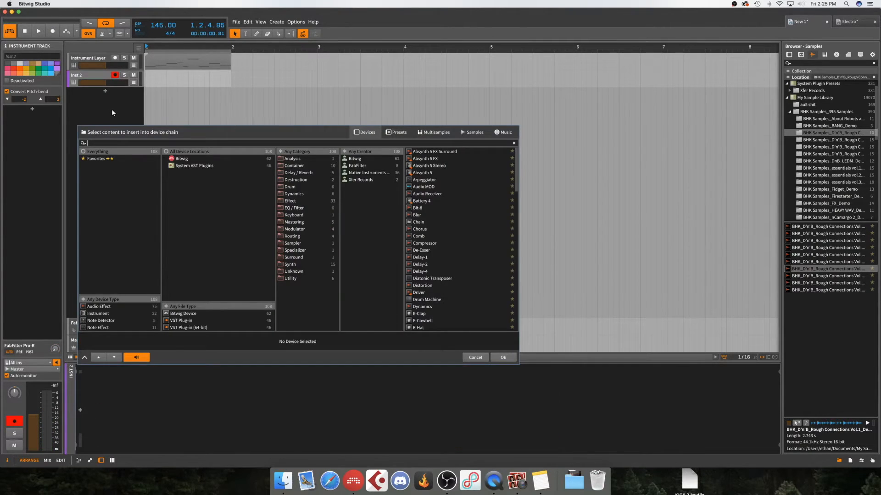
{"action": "type", "text": "mass"}
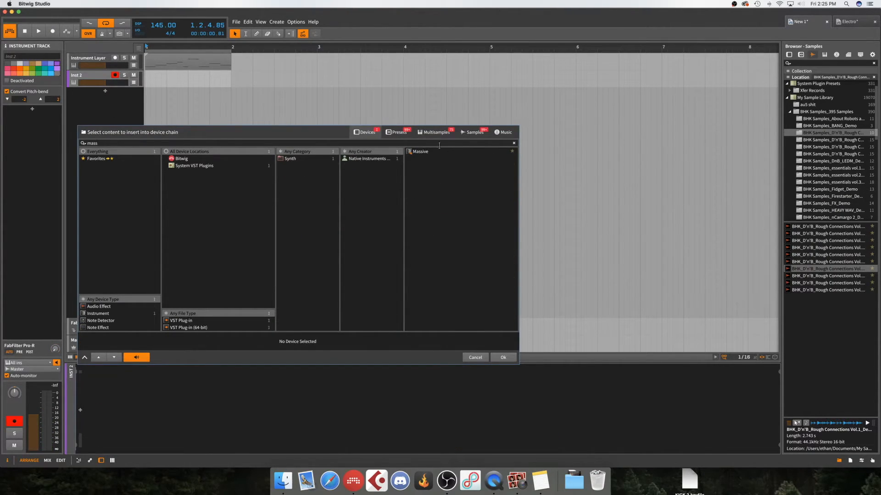
{"action": "left_click", "coordinate": [430, 152]}
{"action": "left_click", "coordinate": [431, 152]}
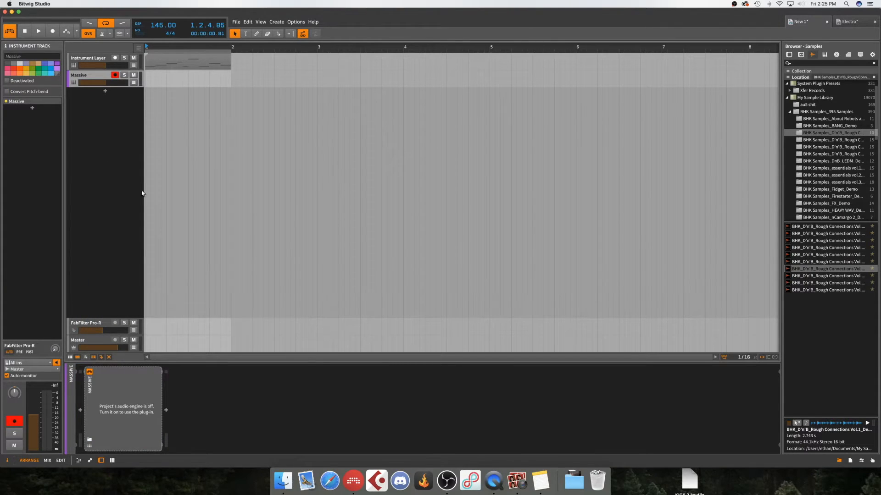
Set Massive's noise color to 100, close the plugin and route its track to No output
{"action": "left_click_drag", "start_coordinate": [127, 225], "coordinate": [306, 94]}
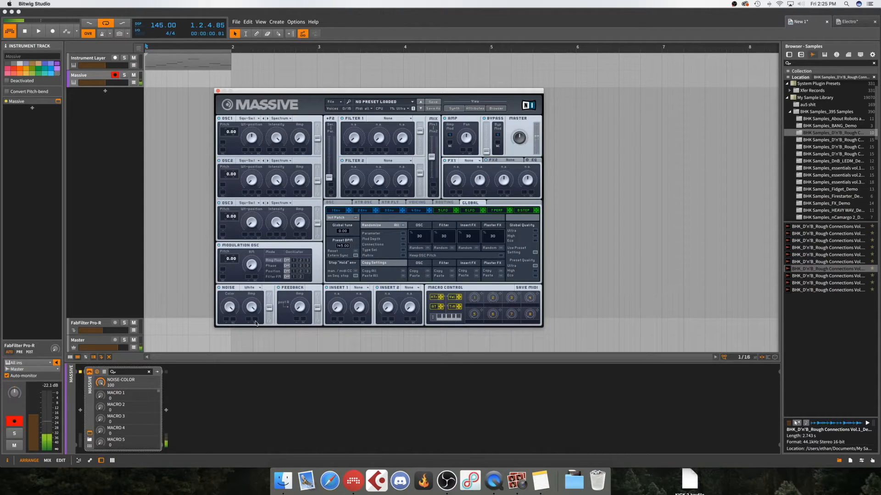
{"action": "left_click", "coordinate": [218, 91]}
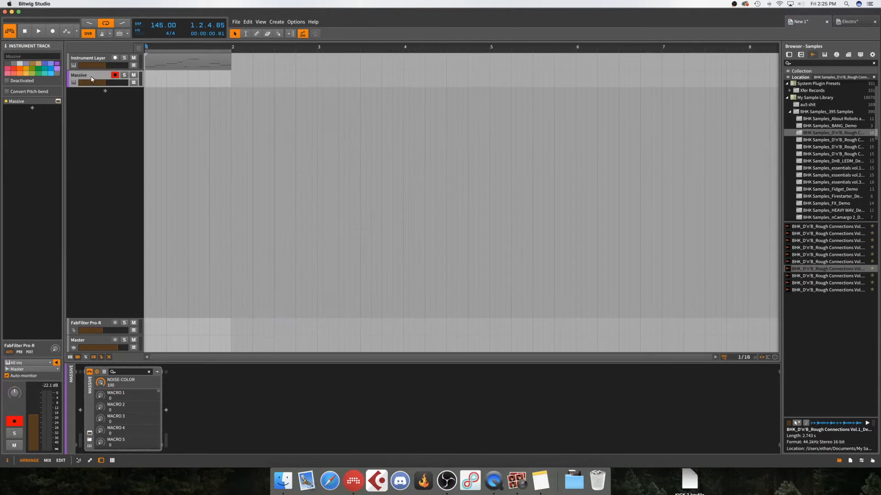
{"action": "left_click", "coordinate": [24, 370]}
{"action": "left_click", "coordinate": [27, 377]}
Add a Compressor and a Peak Limiter after Massive in the track's device chain
{"action": "left_click", "coordinate": [218, 418]}
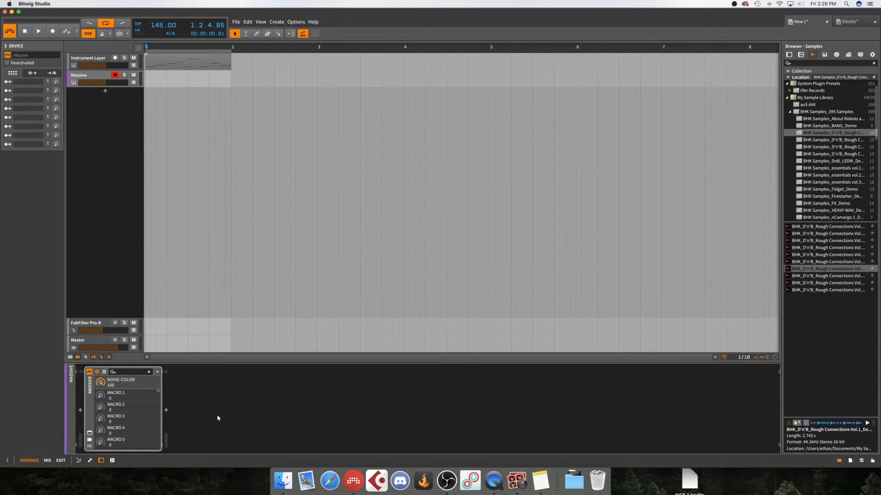
{"action": "double_click", "coordinate": [217, 417]}
{"action": "type", "text": "com"}
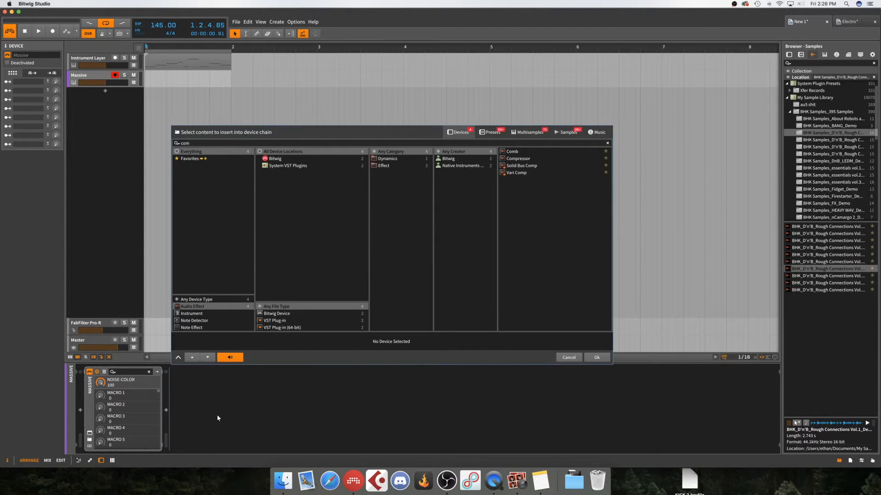
{"action": "double_click", "coordinate": [516, 160]}
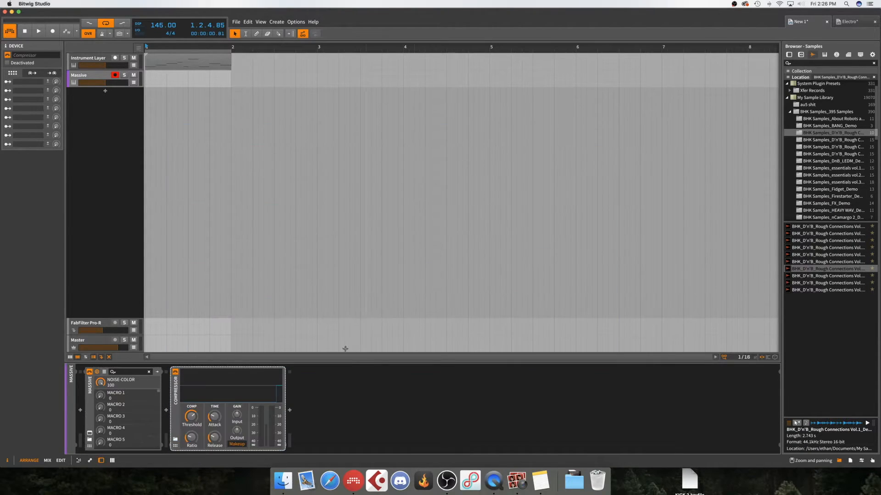
{"action": "double_click", "coordinate": [326, 387]}
{"action": "type", "text": "peak"}
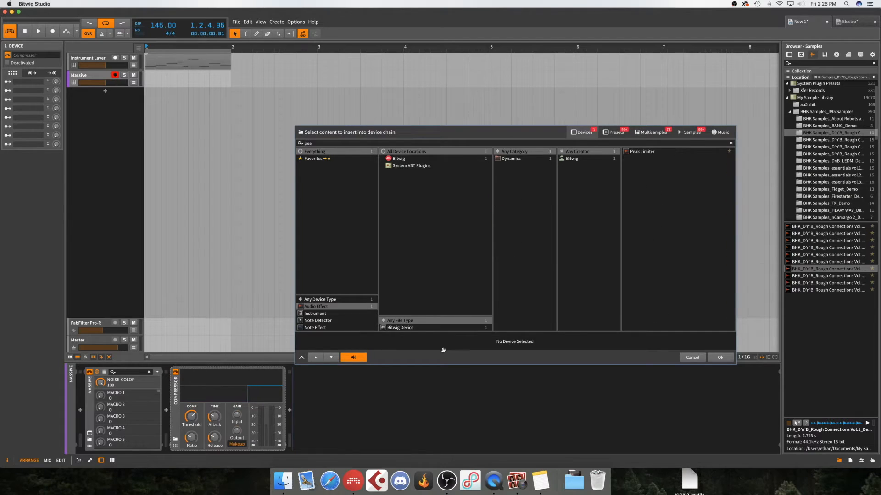
{"action": "double_click", "coordinate": [655, 151]}
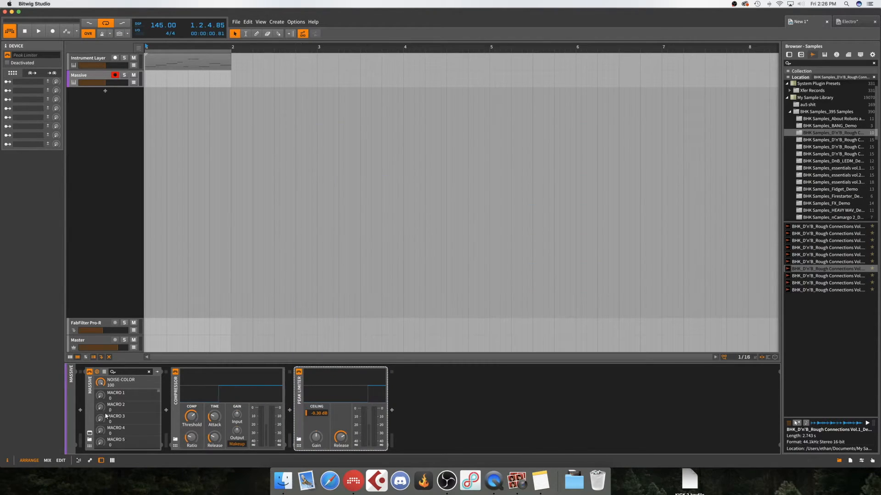
Reopen Massive and route its track's audio output to Studio
{"action": "left_click", "coordinate": [90, 434]}
{"action": "left_click", "coordinate": [84, 77]}
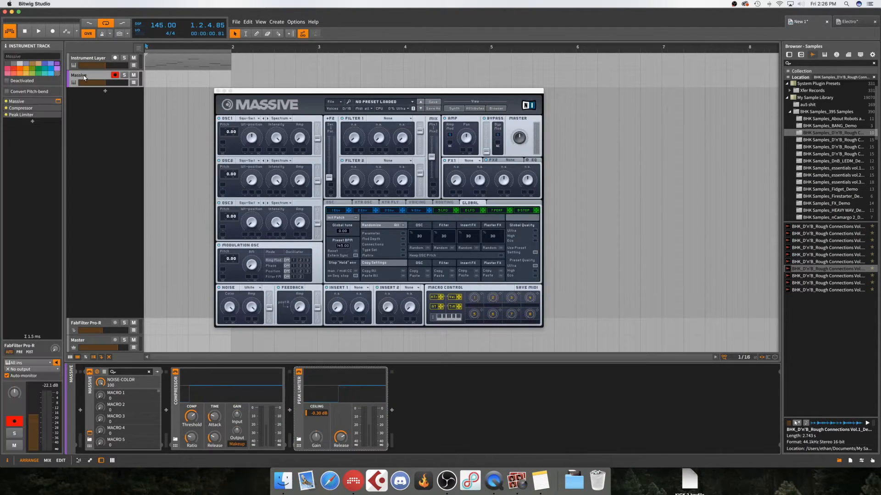
{"action": "left_click", "coordinate": [28, 370]}
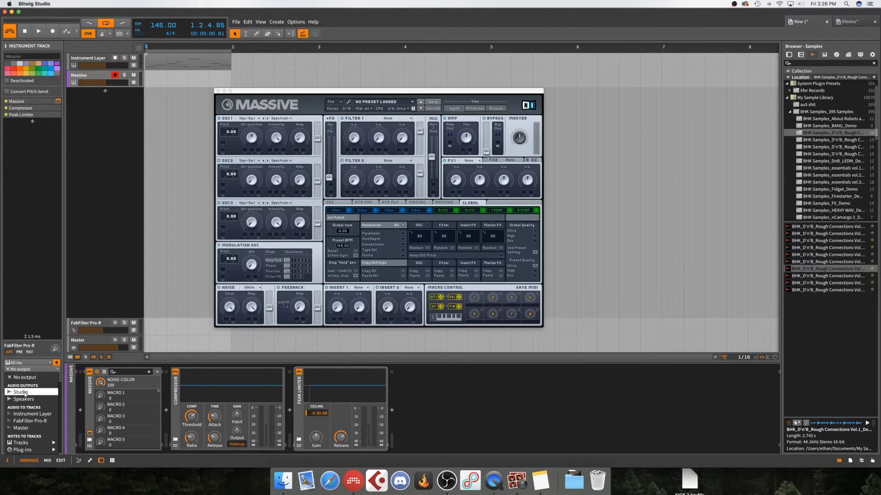
{"action": "left_click", "coordinate": [28, 393]}
Look through Massive's second effect, EQ and envelope pages, and raise its master volume to 100
{"action": "left_click", "coordinate": [515, 161]}
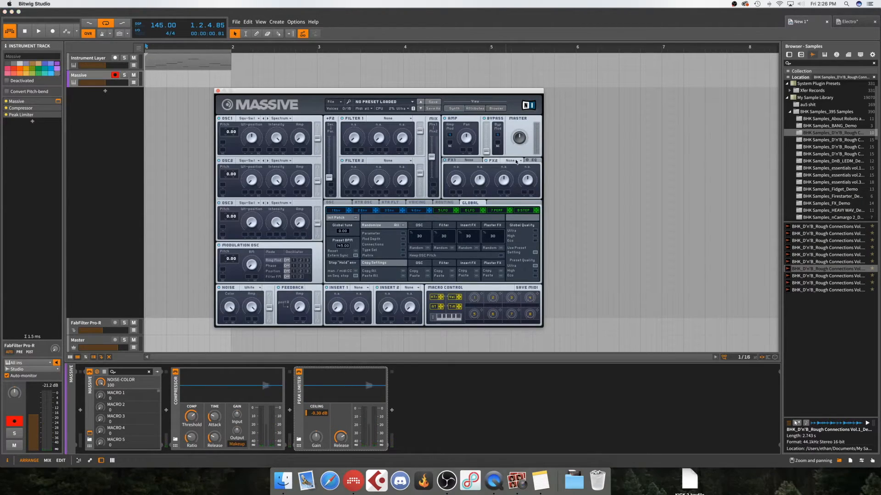
{"action": "left_click", "coordinate": [534, 160]}
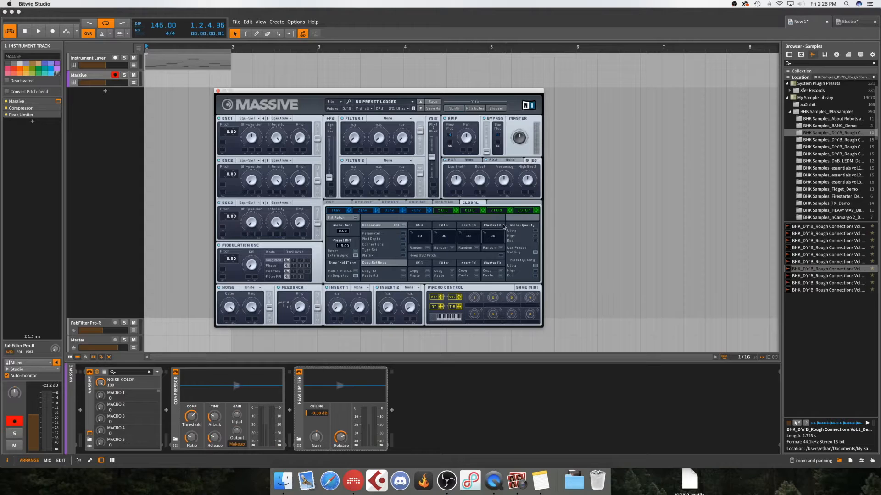
{"action": "left_click", "coordinate": [416, 210]}
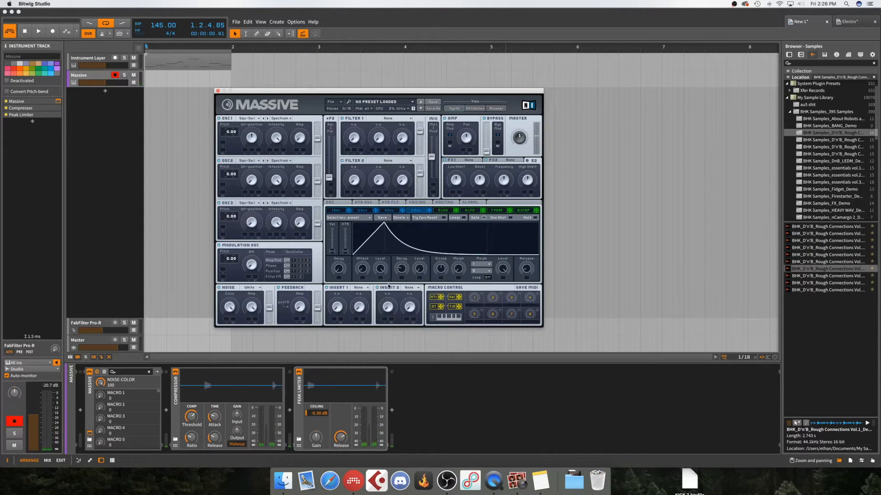
{"action": "left_click_drag", "start_coordinate": [375, 287], "coordinate": [398, 286]}
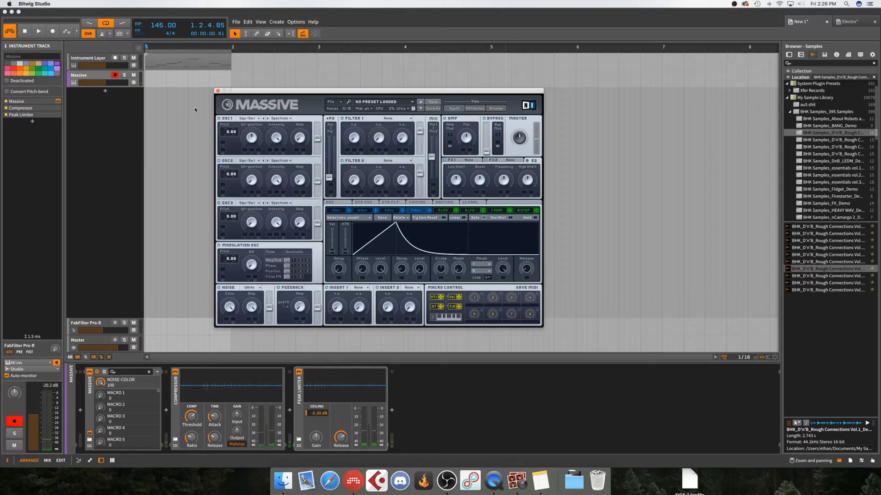
{"action": "left_click_drag", "start_coordinate": [519, 137], "coordinate": [511, 75]}
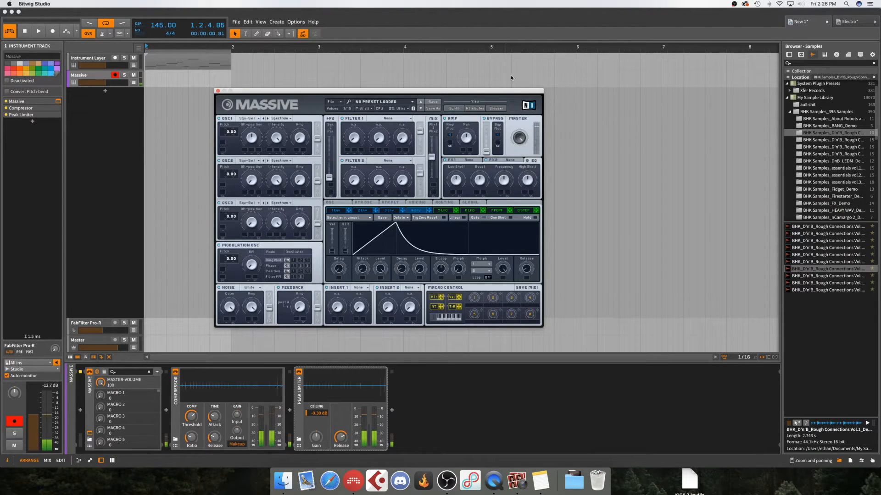
Close the Massive plugin and route its track to No output
{"action": "left_click", "coordinate": [217, 91]}
{"action": "left_click", "coordinate": [30, 369]}
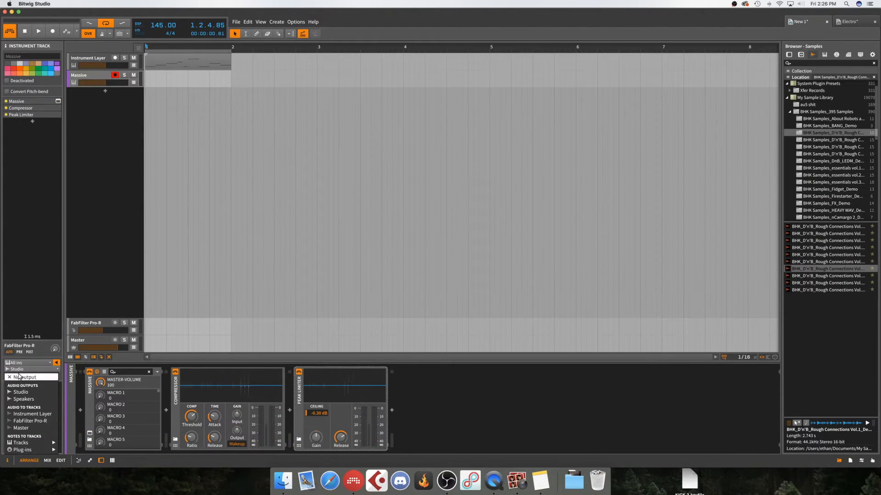
{"action": "left_click", "coordinate": [20, 376]}
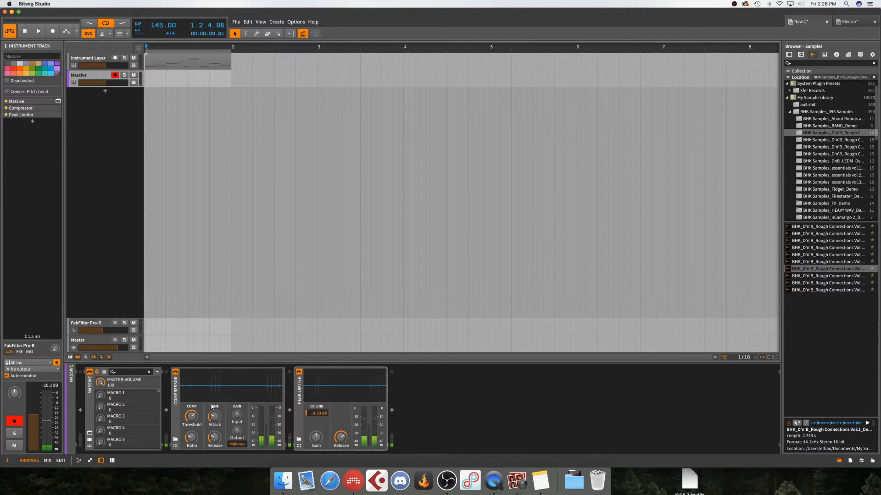
Lower the Compressor's threshold, raise its ratio and attack, and set the Massive track's volume to 0 dB
{"action": "left_click_drag", "start_coordinate": [196, 415], "coordinate": [209, 440]}
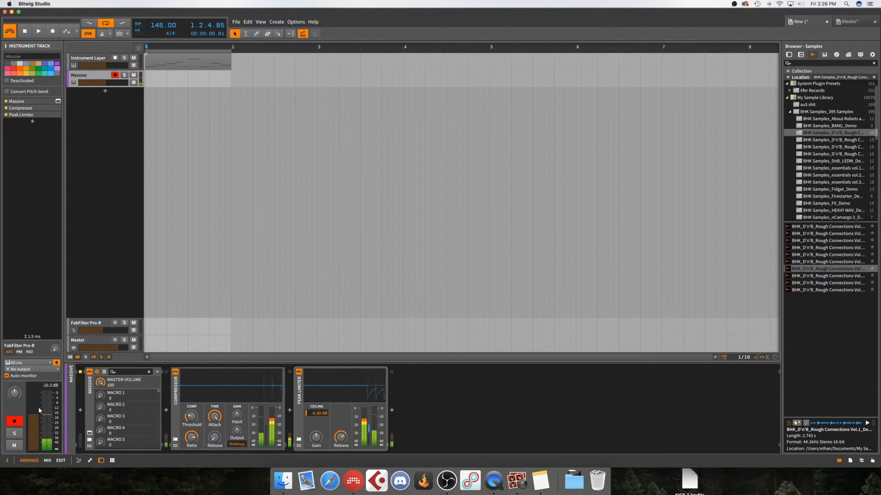
{"action": "mouse_move", "coordinate": [341, 437]}
{"action": "left_mouse_down"}
{"action": "mouse_move", "coordinate": [341, 446]}
{"action": "mouse_move", "coordinate": [342, 431]}
{"action": "left_mouse_up"}
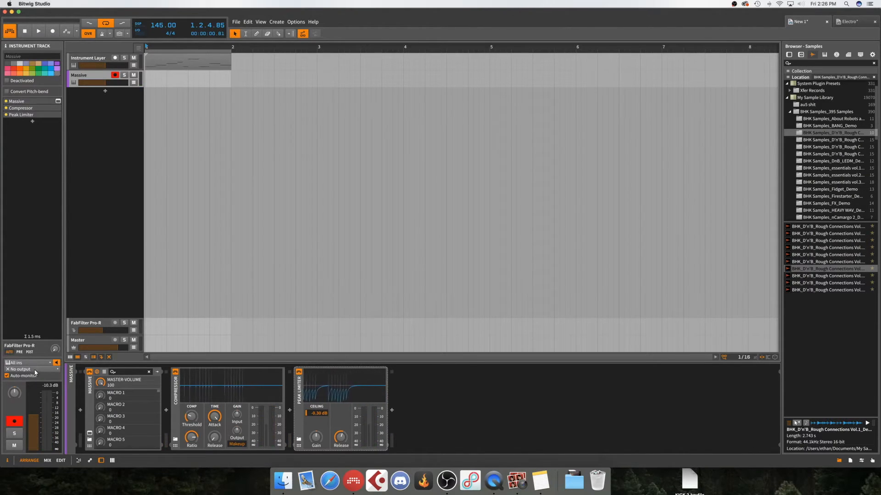
{"action": "left_click", "coordinate": [33, 417]}
{"action": "type", "text": "0"}
{"action": "key", "text": "Return"}
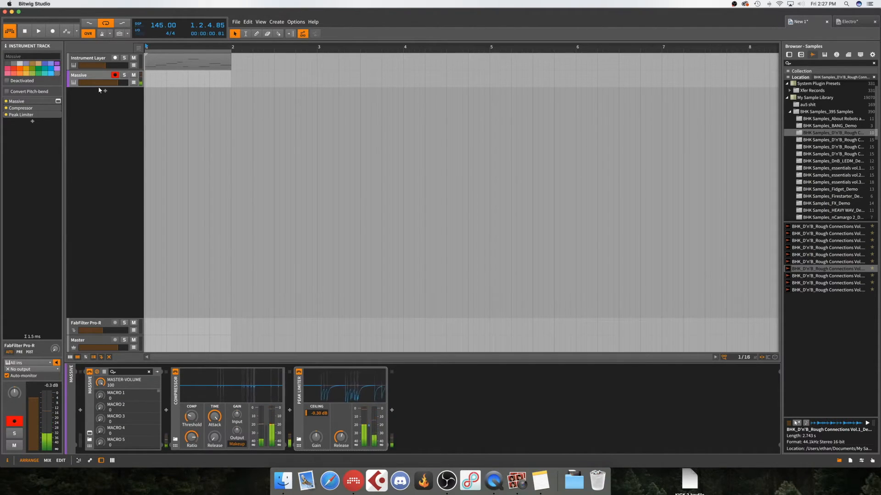
View the Tigger track's device chain in the Electro project, then return to the New 1 project
{"action": "left_click", "coordinate": [849, 22]}
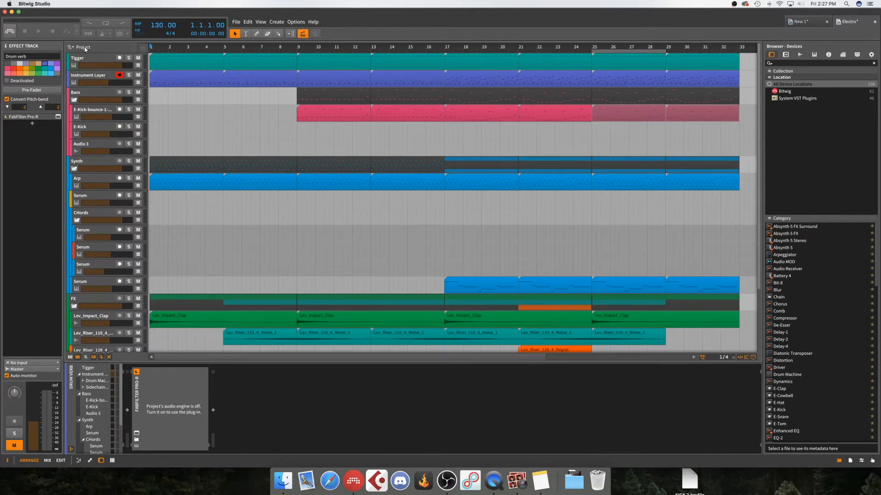
{"action": "left_click", "coordinate": [82, 58]}
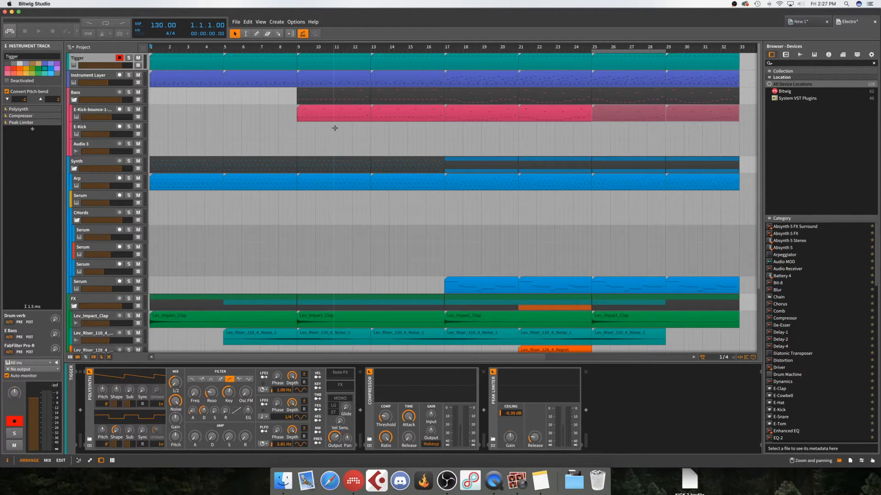
{"action": "left_click", "coordinate": [809, 22]}
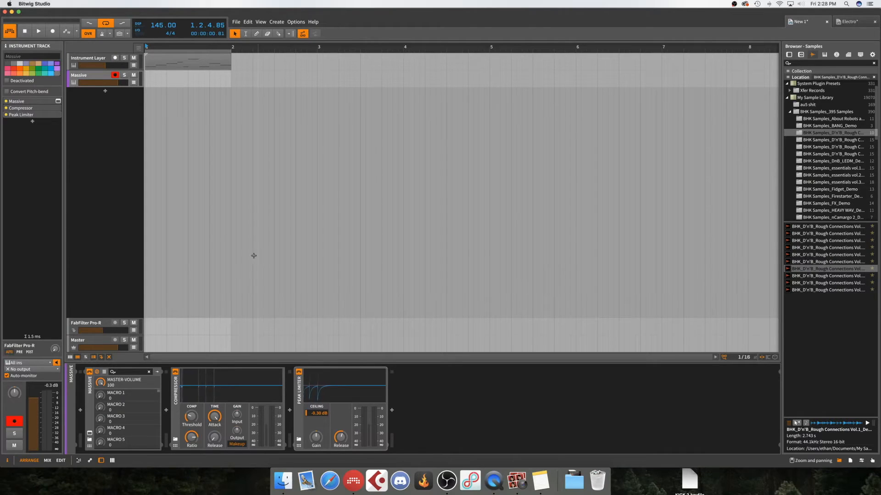
Select the Instrument Layer track and play back a short stretch of the drum loop
{"action": "left_click", "coordinate": [81, 58]}
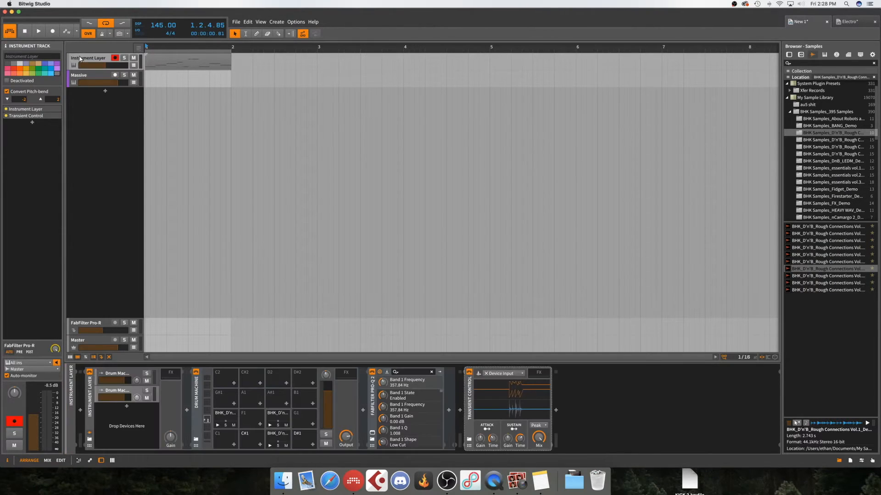
{"action": "key", "text": "space"}
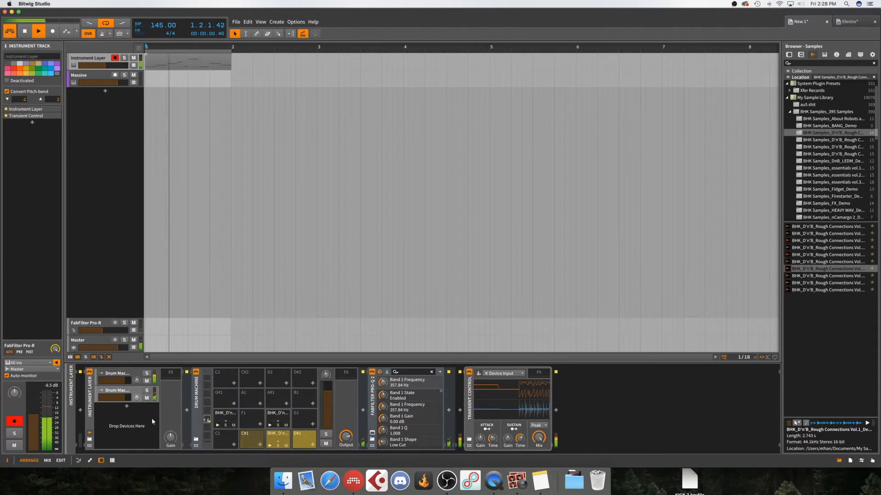
{"action": "key", "text": "space"}
Insert FabFilter Pro-Q 2 after the Sampler on the first Drum Machine's C#1 pad and play the loop through it
{"action": "left_click", "coordinate": [118, 374]}
{"action": "left_click", "coordinate": [253, 441]}
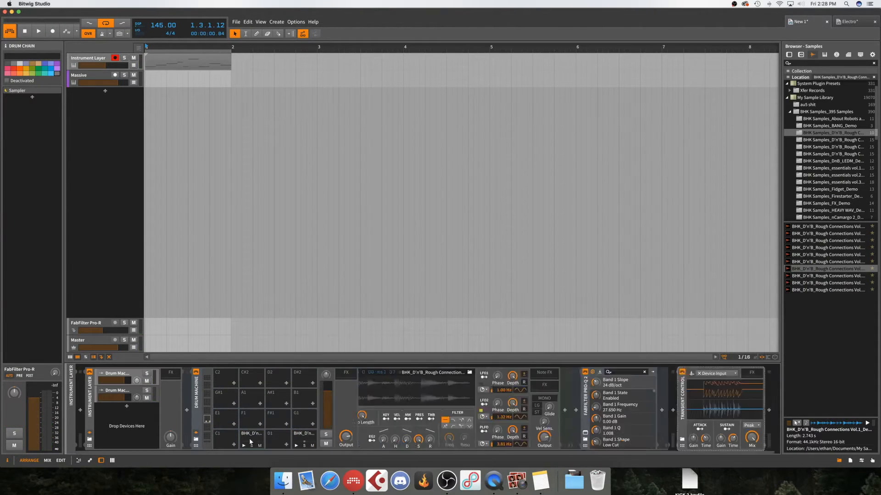
{"action": "left_click", "coordinate": [681, 410]}
{"action": "type", "text": "q"}
{"action": "double_click", "coordinate": [794, 153]}
{"action": "key", "text": "space"}
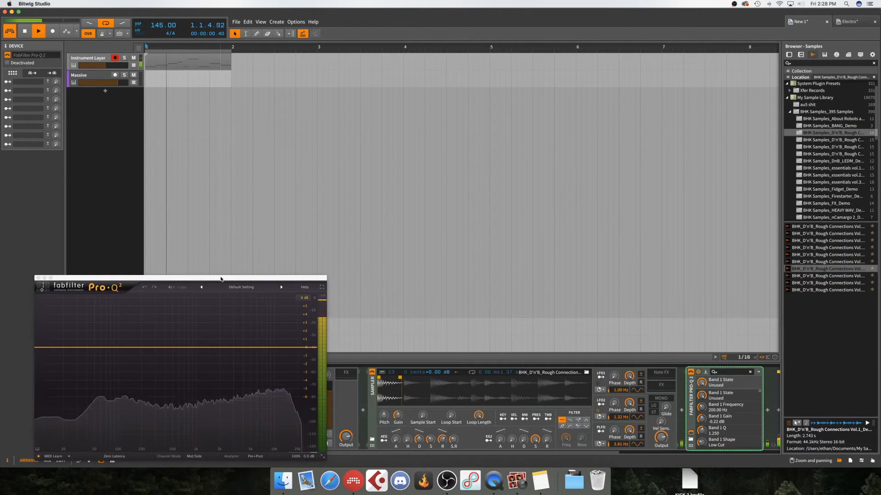
{"action": "left_click_drag", "start_coordinate": [216, 279], "coordinate": [380, 166]}
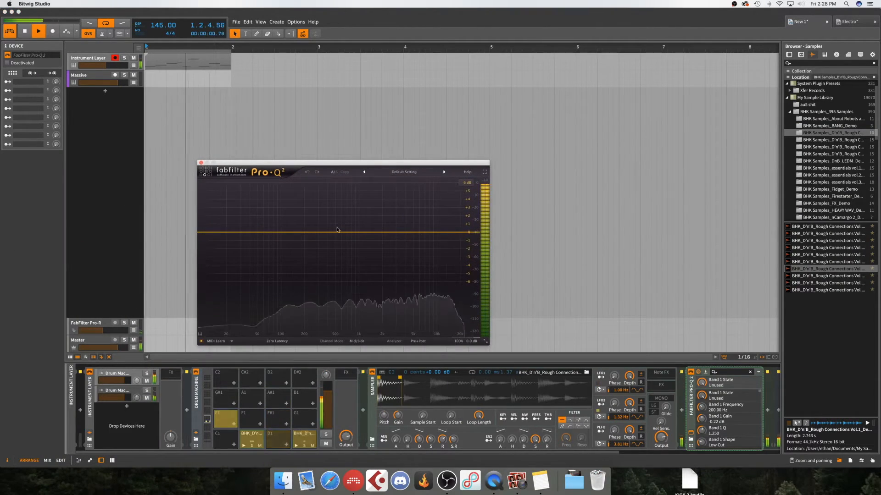
Shape the low end in Pro-Q 2 with a bell boost near 102 Hz, a sub-bass low-shelf cut and a small low-shelf boost
{"action": "left_click_drag", "start_coordinate": [272, 234], "coordinate": [282, 222]}
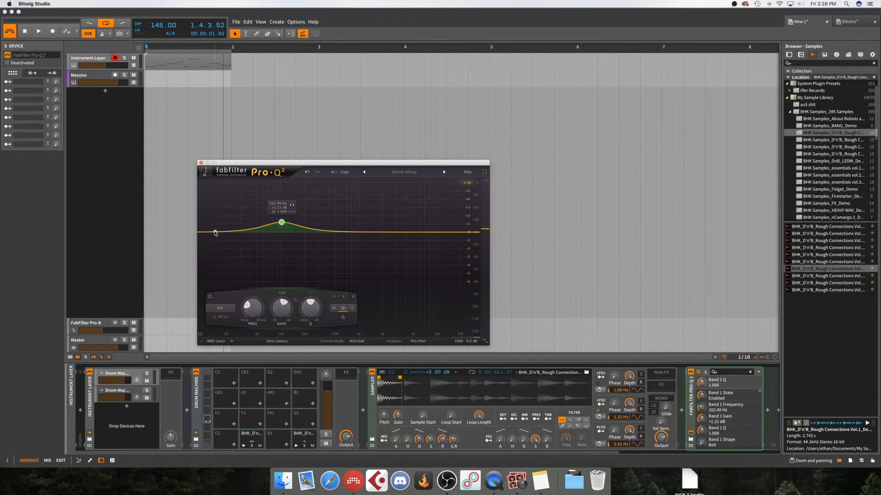
{"action": "left_click_drag", "start_coordinate": [216, 233], "coordinate": [209, 258]}
{"action": "scroll", "coordinate": [208, 244], "scroll_direction": "down", "scroll_amount": 8}
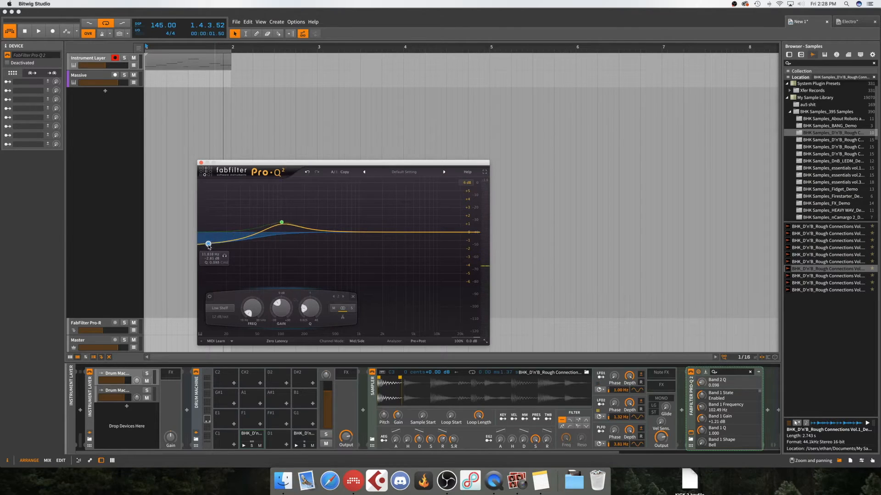
{"action": "scroll", "coordinate": [208, 245], "scroll_direction": "up", "scroll_amount": 15}
{"action": "left_click_drag", "start_coordinate": [209, 245], "coordinate": [241, 225]}
Add a low-mid bell cut of about 2.7 dB with Q 1.858, and shift the low-shelf boost to about 41 Hz
{"action": "left_click_drag", "start_coordinate": [329, 232], "coordinate": [322, 254]}
{"action": "scroll", "coordinate": [331, 247], "scroll_direction": "up", "scroll_amount": 10}
{"action": "scroll", "coordinate": [332, 248], "scroll_direction": "down", "scroll_amount": 8}
{"action": "key", "text": "space"}
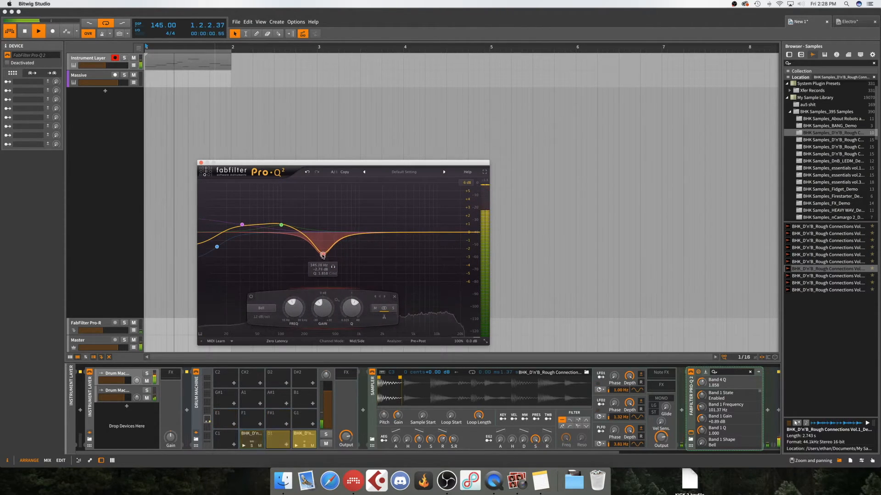
{"action": "left_click_drag", "start_coordinate": [282, 229], "coordinate": [253, 230]}
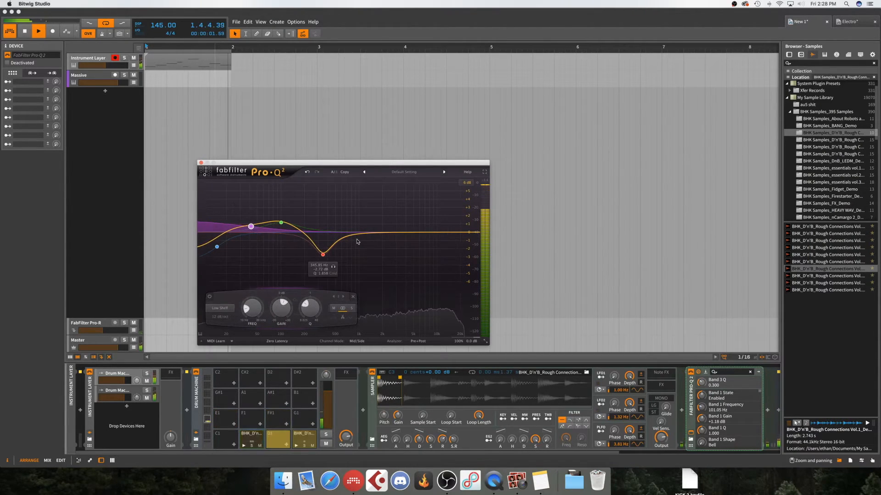
Add a slight cut near 19 kHz and a bell boost of about 1.6 dB near 5.7 kHz with Q 1.035
{"action": "double_click", "coordinate": [437, 242]}
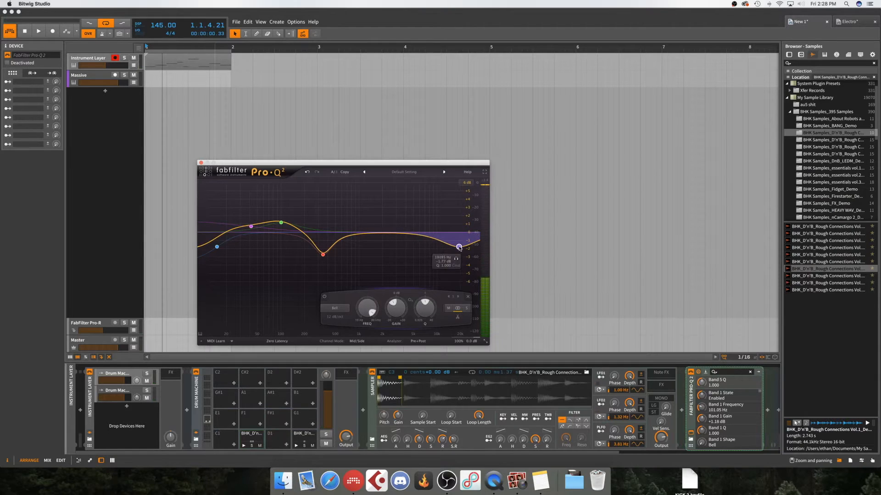
{"action": "double_click", "coordinate": [423, 225]}
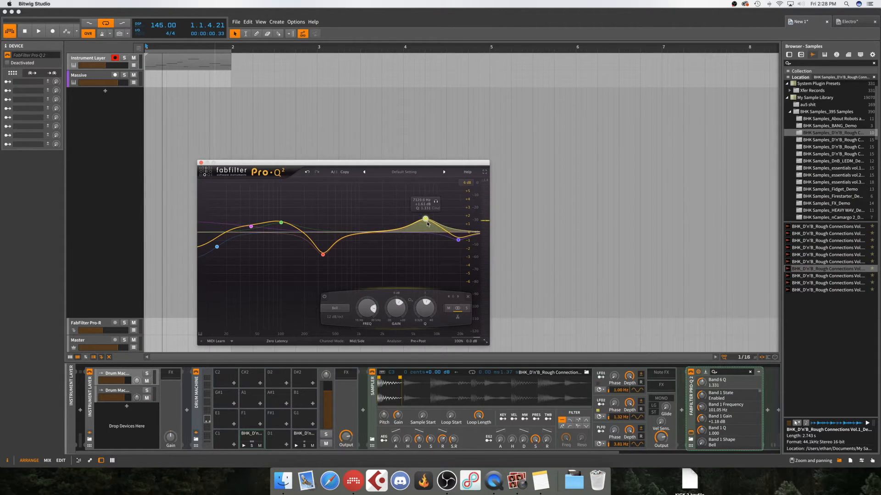
{"action": "key", "text": "space"}
{"action": "left_click_drag", "start_coordinate": [427, 222], "coordinate": [418, 220]}
{"action": "scroll", "coordinate": [415, 217], "scroll_direction": "up", "scroll_amount": 4}
{"action": "scroll", "coordinate": [417, 219], "scroll_direction": "down", "scroll_amount": 5}
Move the Pro-Q 2 window clear of the device chain, inspect the D#1 pad's devices and audition the C#1 pad
{"action": "left_click_drag", "start_coordinate": [299, 163], "coordinate": [310, 94]}
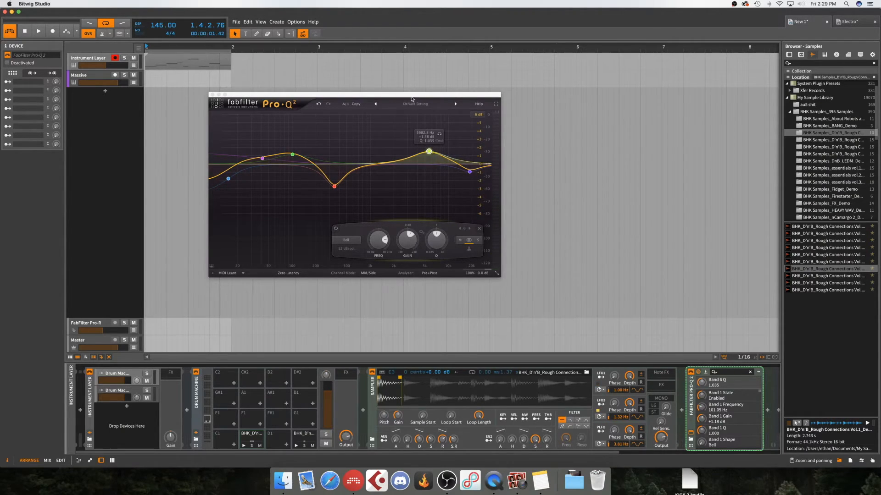
{"action": "left_click_drag", "start_coordinate": [411, 99], "coordinate": [473, 73]}
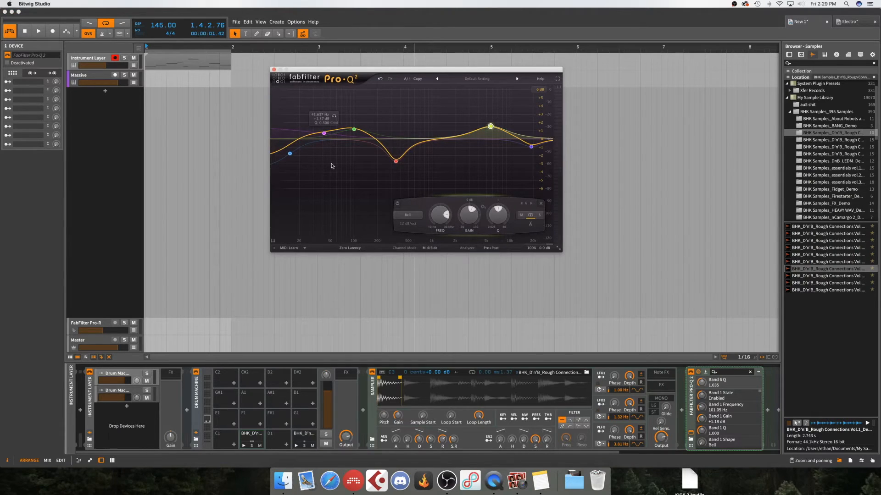
{"action": "scroll", "coordinate": [312, 418], "scroll_direction": "right", "scroll_amount": 5}
{"action": "scroll", "coordinate": [248, 415], "scroll_direction": "left", "scroll_amount": 5}
{"action": "left_click", "coordinate": [307, 441]}
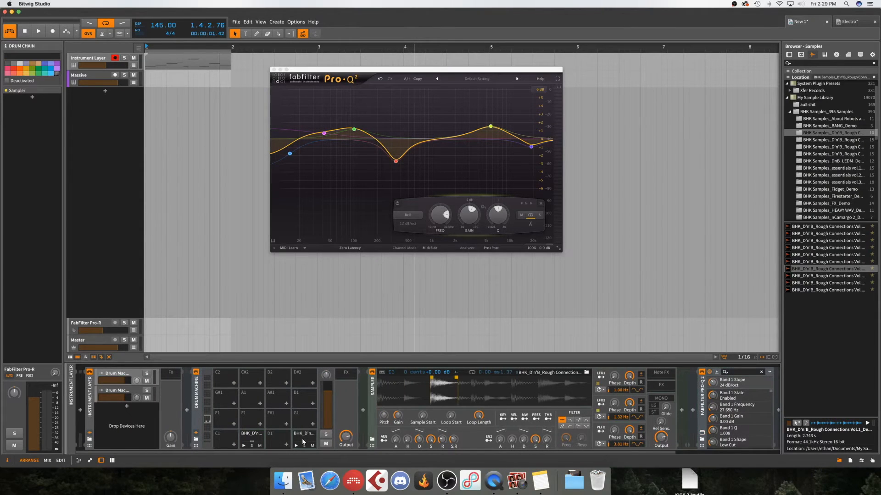
{"action": "scroll", "coordinate": [409, 388], "scroll_direction": "right", "scroll_amount": 9}
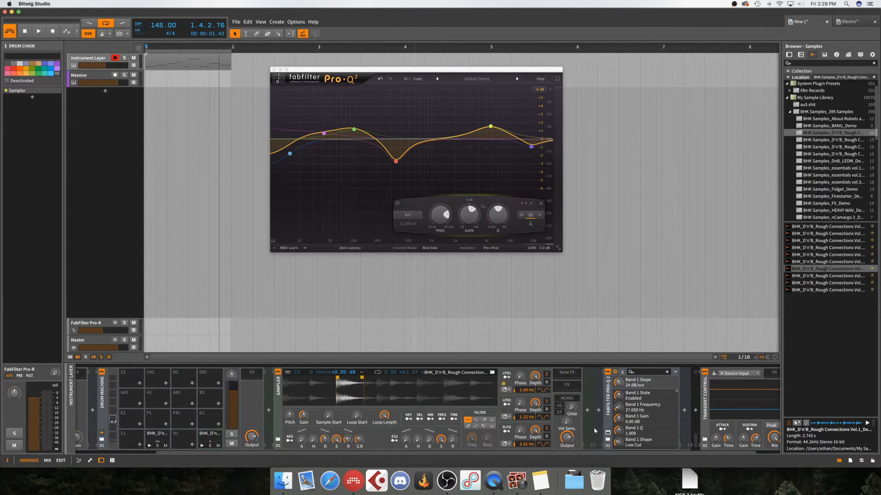
{"action": "scroll", "coordinate": [585, 417], "scroll_direction": "left", "scroll_amount": 9}
{"action": "left_click", "coordinate": [243, 445]}
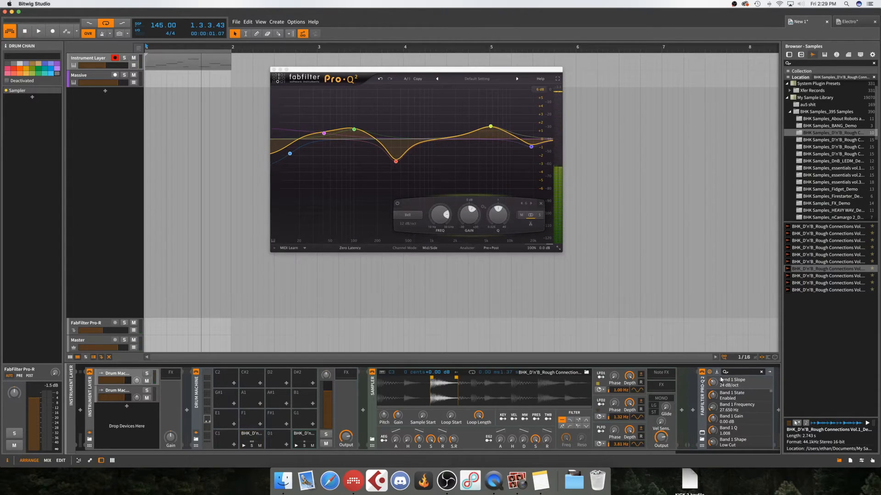
{"action": "left_click", "coordinate": [703, 373]}
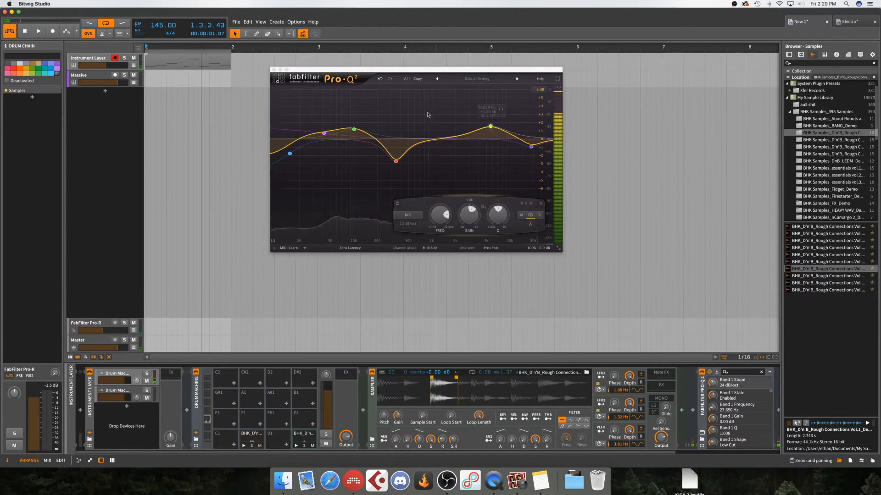
Raise the green low bell boost to about 1.8 dB near 110 Hz and deepen the red low-mid cut
{"action": "left_click_drag", "start_coordinate": [356, 133], "coordinate": [358, 128]}
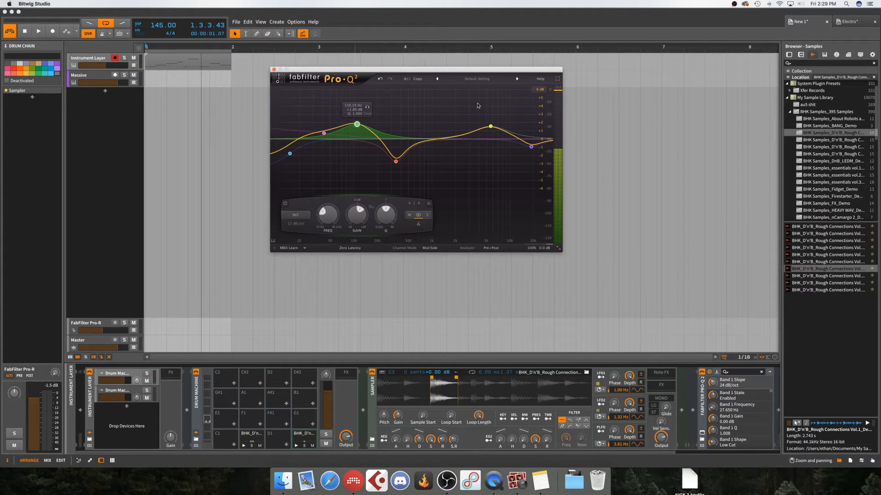
{"action": "left_click_drag", "start_coordinate": [395, 162], "coordinate": [407, 184]}
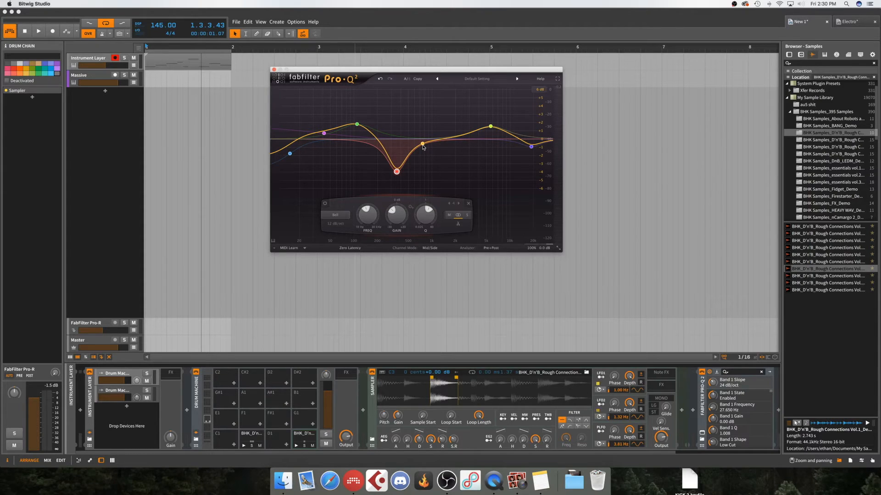
{"action": "left_click", "coordinate": [490, 127]}
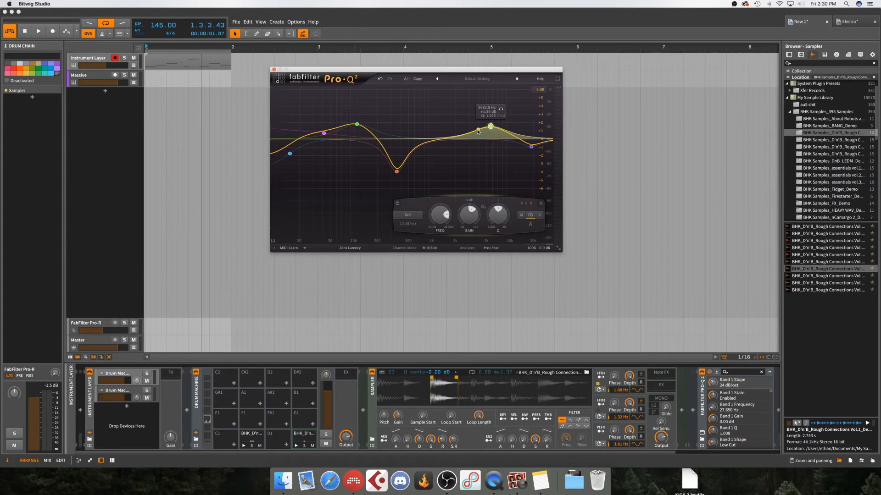
{"action": "left_click_drag", "start_coordinate": [468, 136], "coordinate": [462, 150]}
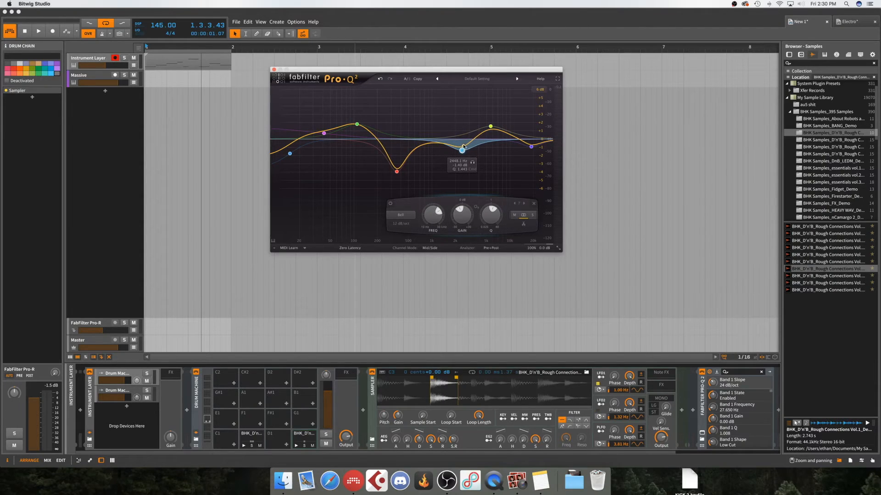
{"action": "left_click", "coordinate": [532, 204]}
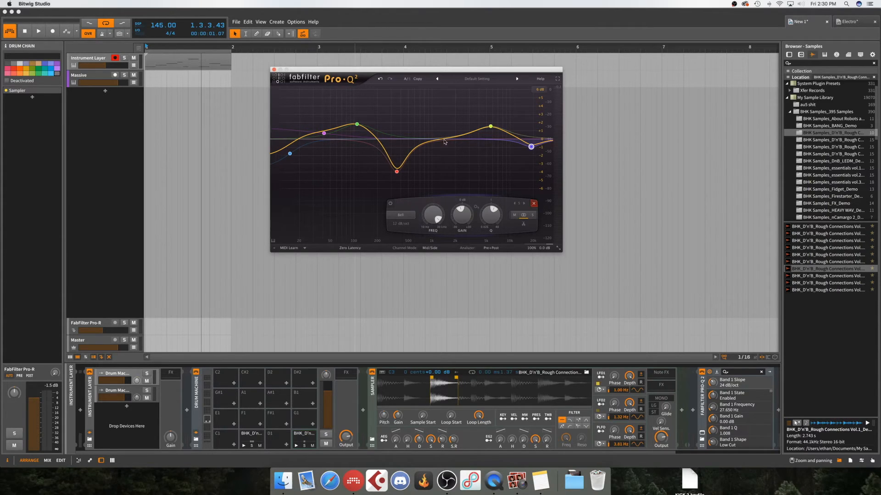
Deepen the blue low-shelf cut to about 5 dB and shift it to about 17 Hz
{"action": "left_click", "coordinate": [324, 151]}
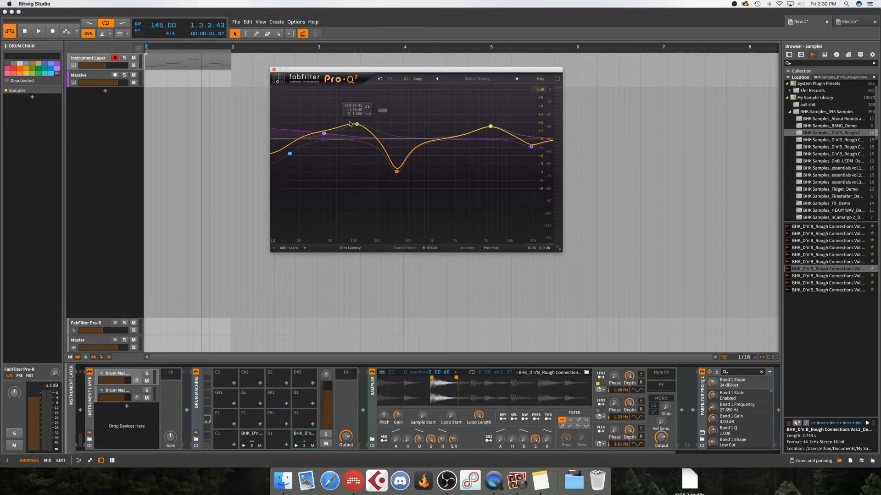
{"action": "left_click_drag", "start_coordinate": [429, 188], "coordinate": [278, 143]}
{"action": "left_click", "coordinate": [290, 154]}
{"action": "left_click", "coordinate": [397, 173]}
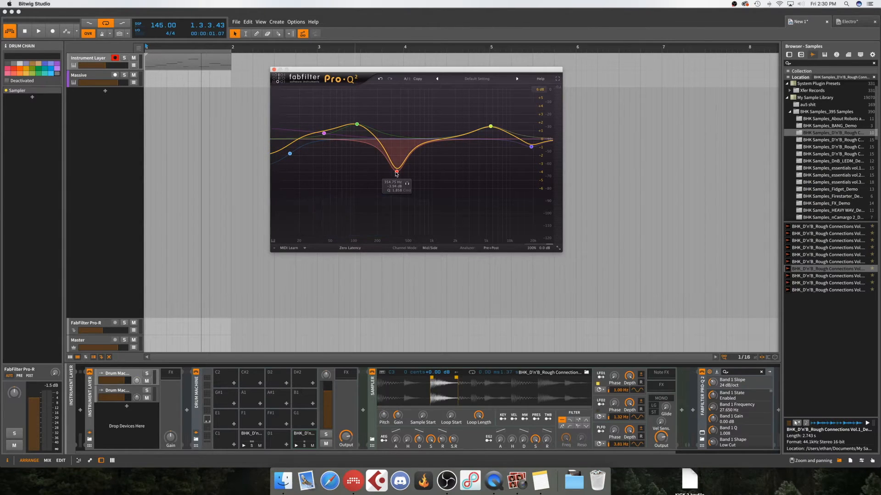
{"action": "left_click", "coordinate": [395, 173]}
{"action": "left_click", "coordinate": [447, 171]}
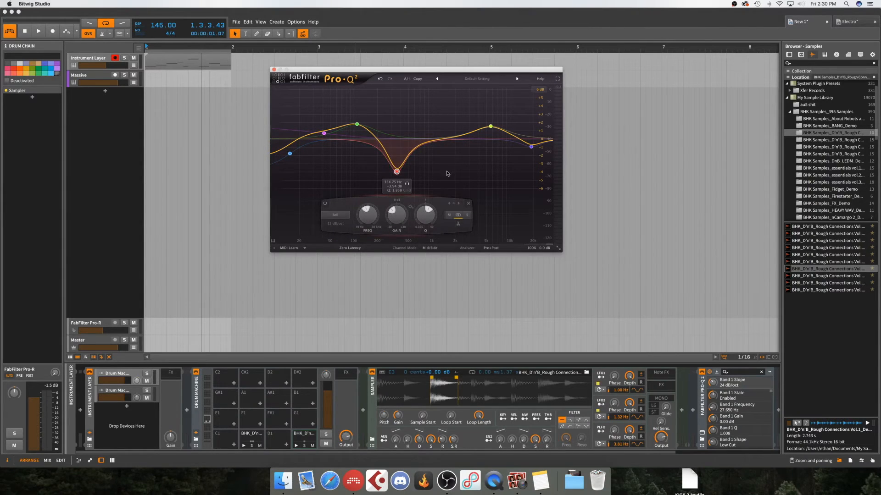
{"action": "left_click", "coordinate": [290, 155]}
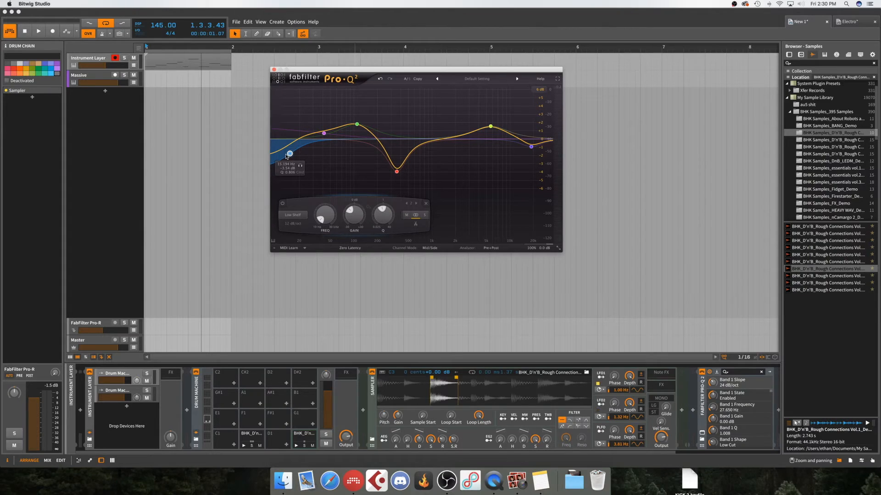
{"action": "left_click_drag", "start_coordinate": [291, 154], "coordinate": [295, 168]}
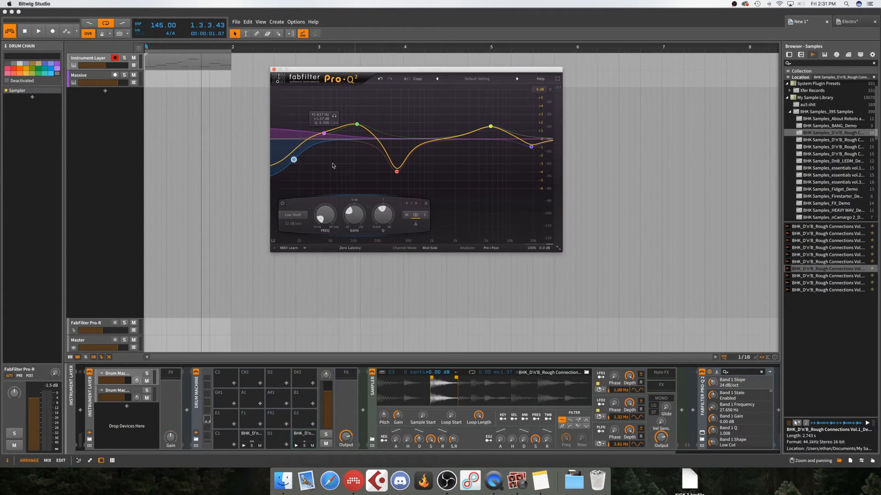
Return to the Instrument Layer track and audition the red low-mid cut and both low-shelf bands of the EQ in solo
{"action": "left_click", "coordinate": [87, 345]}
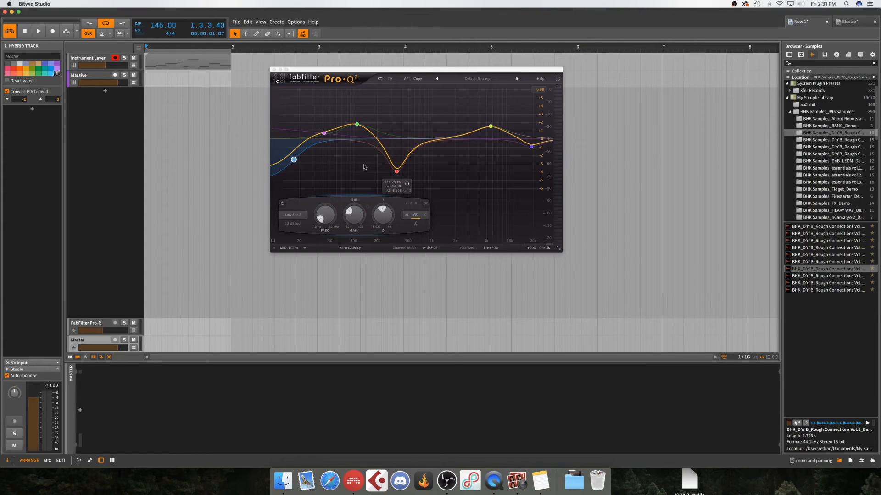
{"action": "left_click", "coordinate": [97, 60]}
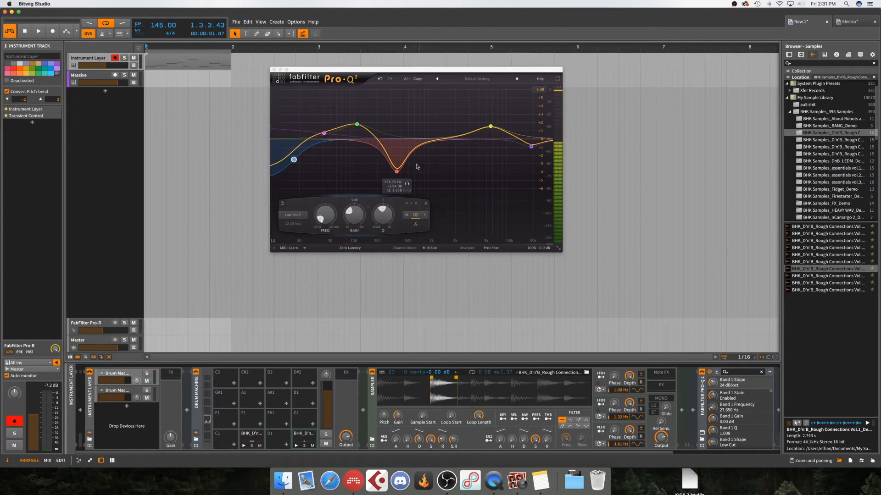
{"action": "left_click", "coordinate": [407, 183]}
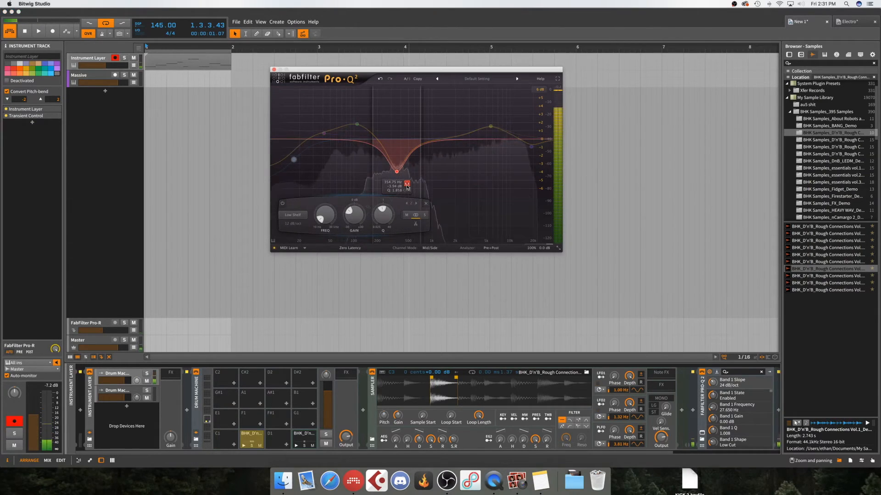
{"action": "left_click", "coordinate": [305, 171]}
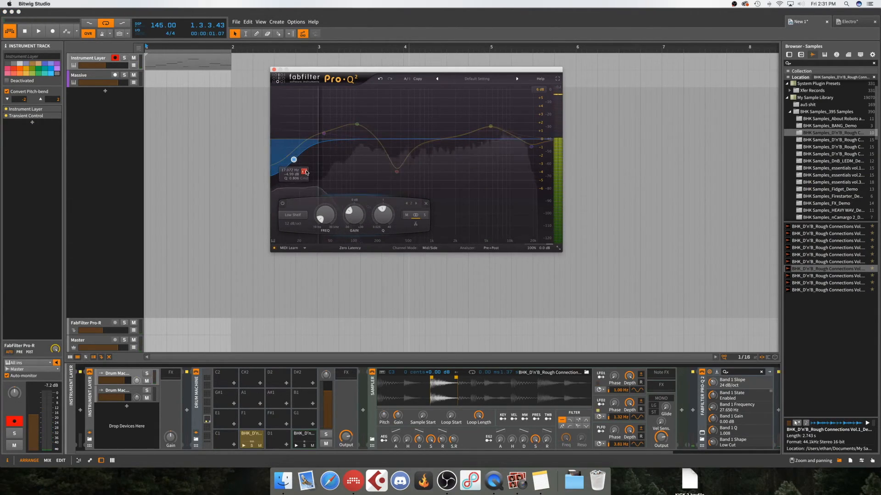
{"action": "left_click", "coordinate": [332, 116]}
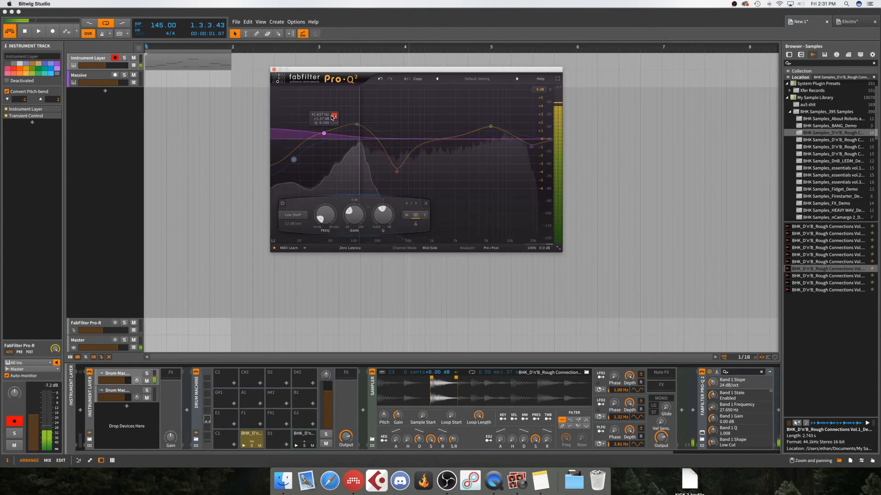
Raise the purple low-shelf boost to about 1.9 dB near 41 Hz and deepen the blue low-shelf cut slightly
{"action": "left_click", "coordinate": [333, 116]}
{"action": "mouse_move", "coordinate": [324, 131]}
{"action": "left_mouse_down"}
{"action": "mouse_move", "coordinate": [324, 122]}
{"action": "mouse_move", "coordinate": [324, 131]}
{"action": "left_mouse_up"}
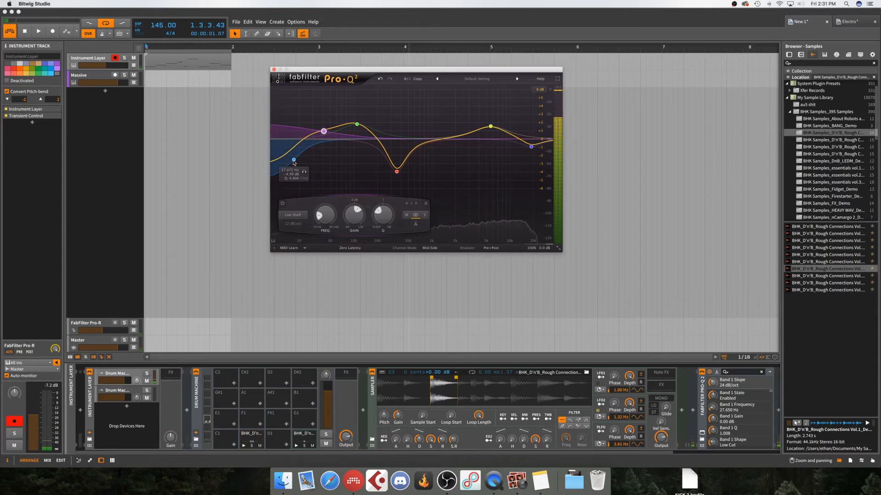
{"action": "left_click_drag", "start_coordinate": [294, 161], "coordinate": [294, 170]}
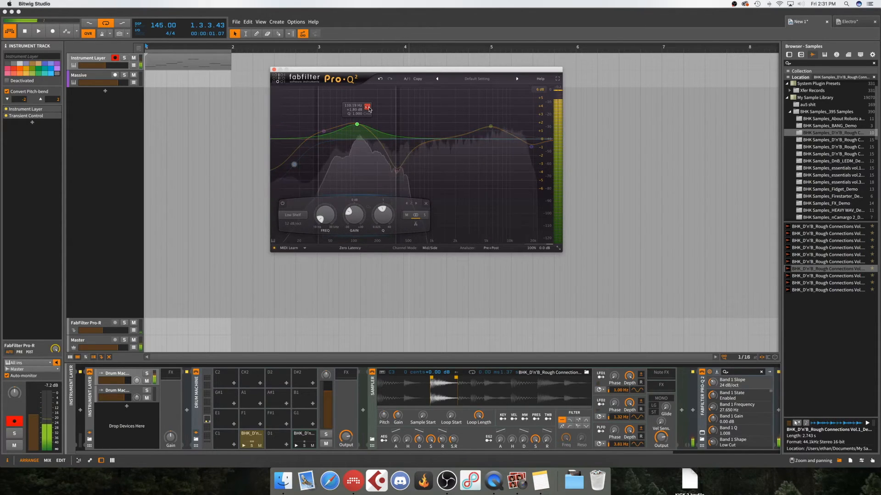
Shift the yellow bell boost to about 3.4 kHz and narrow and deepen the high bell cut to about 2.9 dB near 17.5 kHz
{"action": "left_click", "coordinate": [501, 109]}
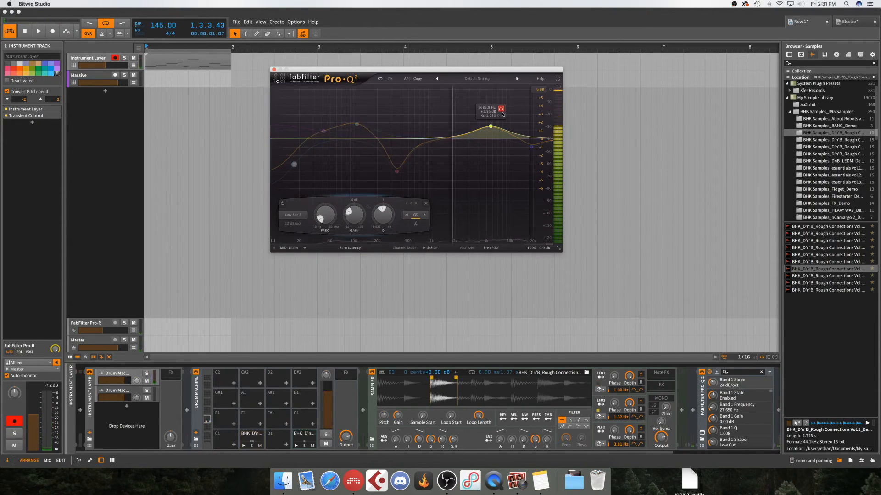
{"action": "left_click_drag", "start_coordinate": [502, 114], "coordinate": [484, 112]}
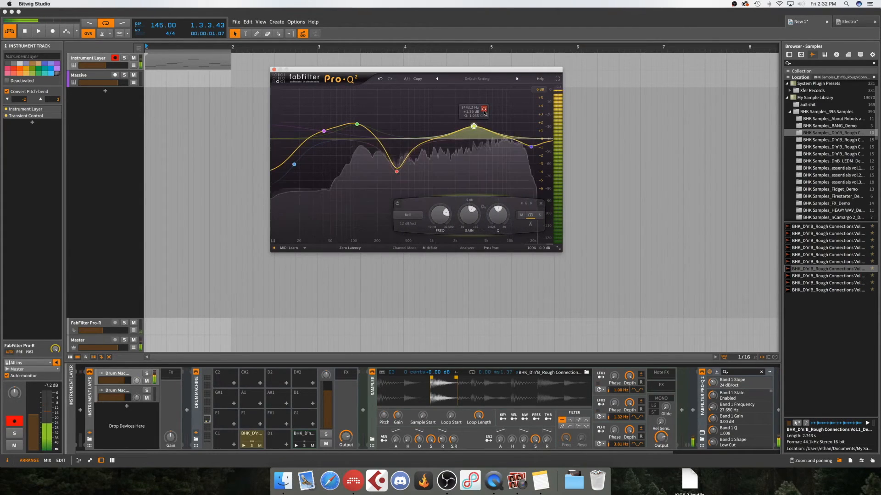
{"action": "left_click", "coordinate": [529, 159]}
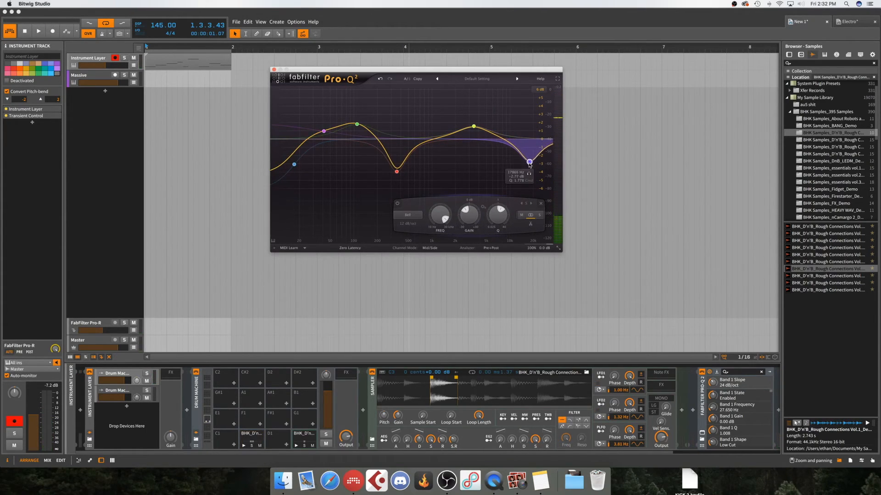
{"action": "left_click_drag", "start_coordinate": [529, 165], "coordinate": [530, 165]}
{"action": "left_click_drag", "start_coordinate": [531, 198], "coordinate": [529, 164]}
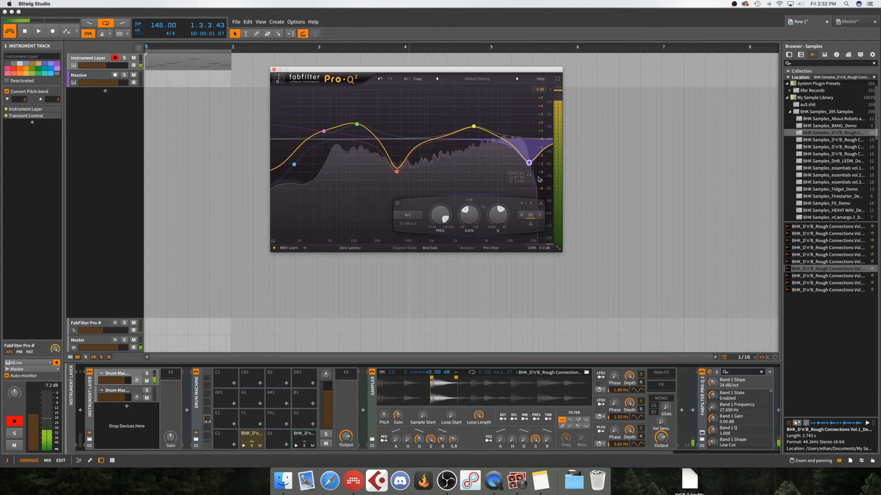
{"action": "scroll", "coordinate": [530, 164], "scroll_direction": "up", "scroll_amount": 5}
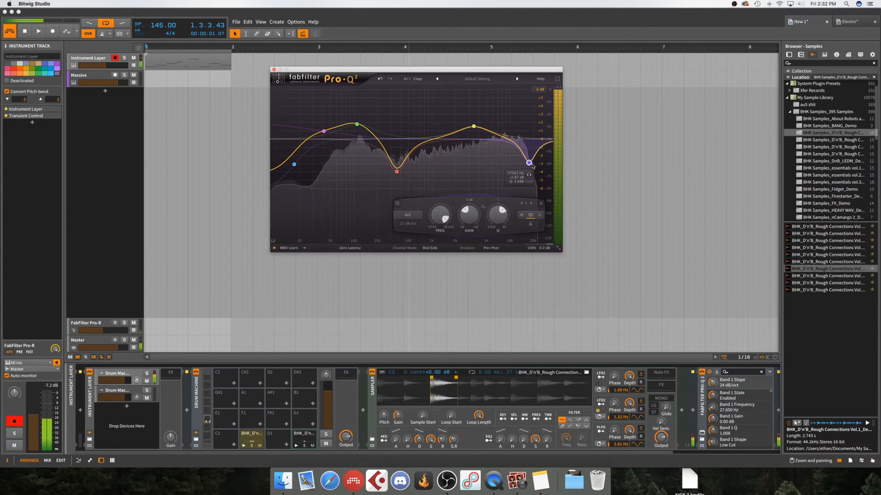
Compare the drum sound with the Pro-Q 2 toggled and examine the low and high-mid boost bands
{"action": "left_click", "coordinate": [703, 373]}
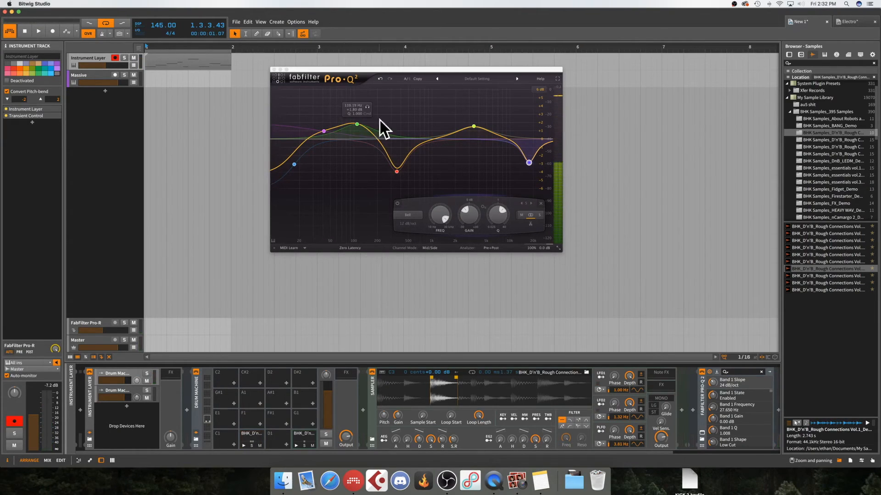
{"action": "left_click_drag", "start_coordinate": [376, 100], "coordinate": [323, 144]}
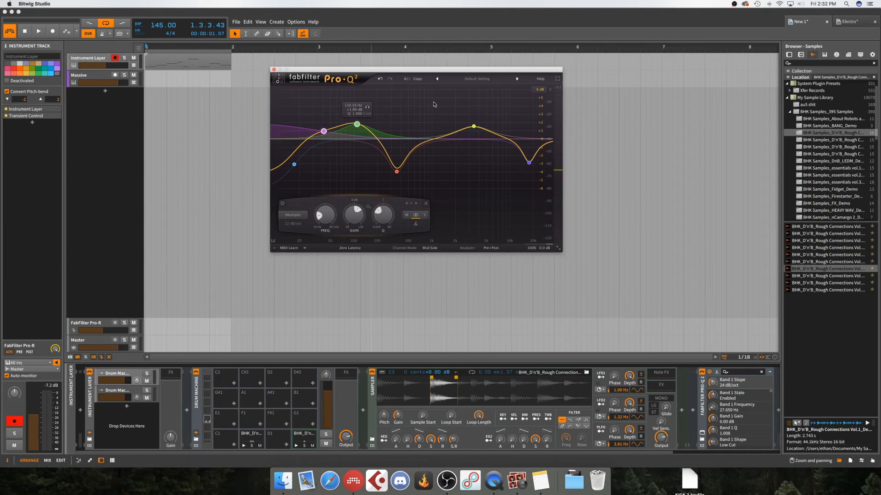
{"action": "left_click", "coordinate": [473, 126]}
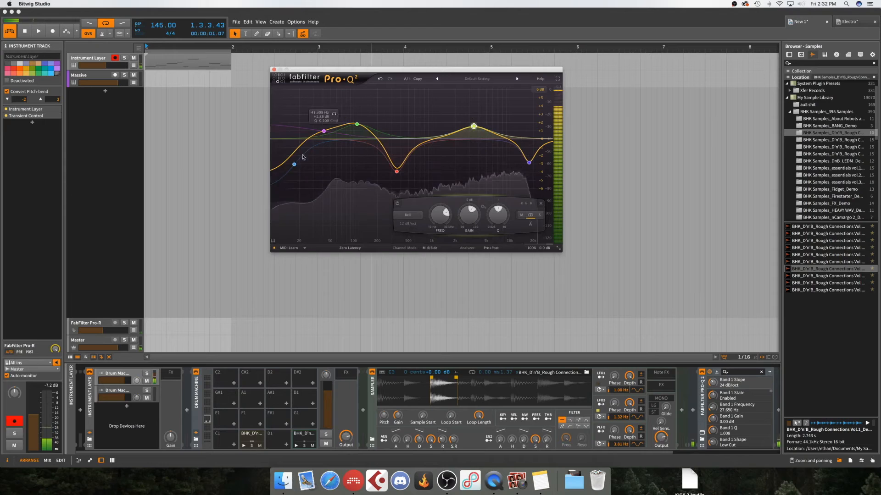
Switch the EQ display range to 12 dB to view the curve and return it to 6 dB
{"action": "left_click", "coordinate": [540, 89]}
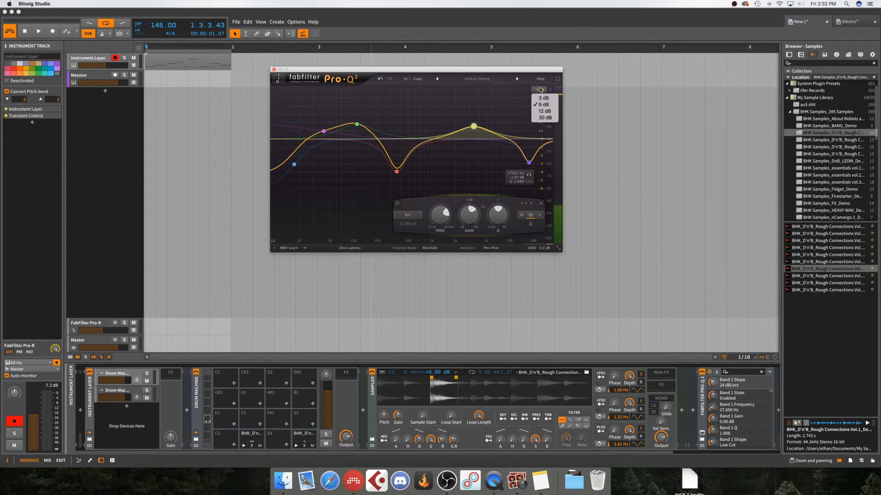
{"action": "left_click", "coordinate": [545, 111]}
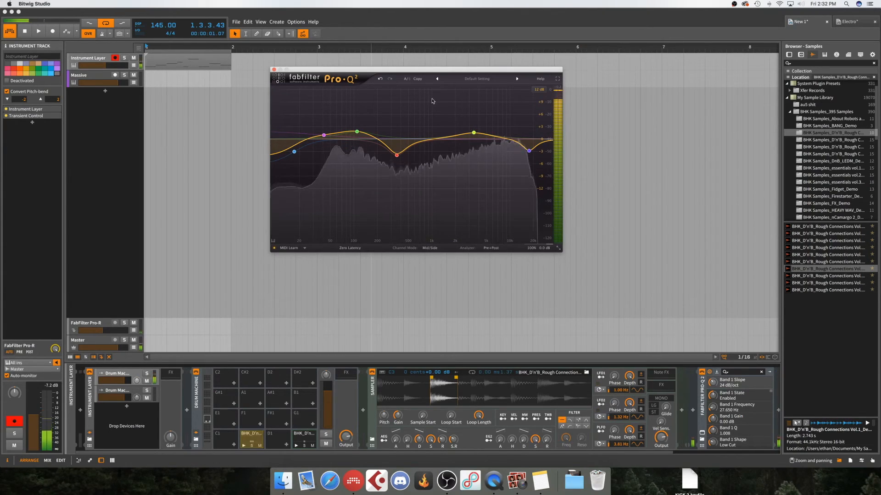
{"action": "left_click", "coordinate": [538, 89]}
{"action": "left_click", "coordinate": [542, 105]}
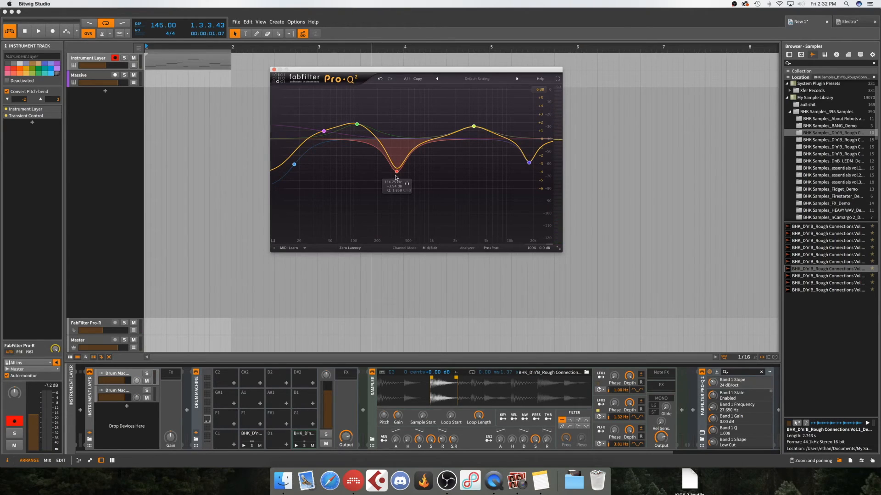
Try deepening the red low-mid cut to about 6.8 dB, and bring it back to about 2.9 dB before closing the EQ
{"action": "left_click_drag", "start_coordinate": [397, 174], "coordinate": [397, 181]}
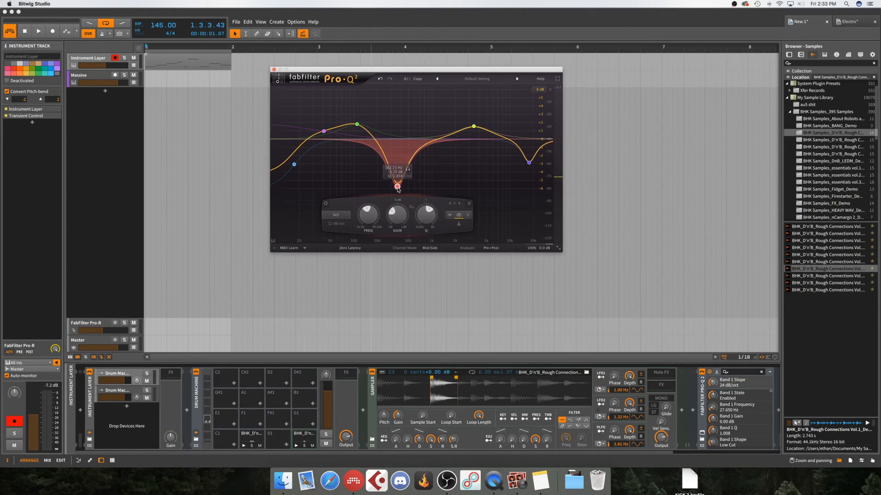
{"action": "left_click_drag", "start_coordinate": [398, 195], "coordinate": [398, 200]}
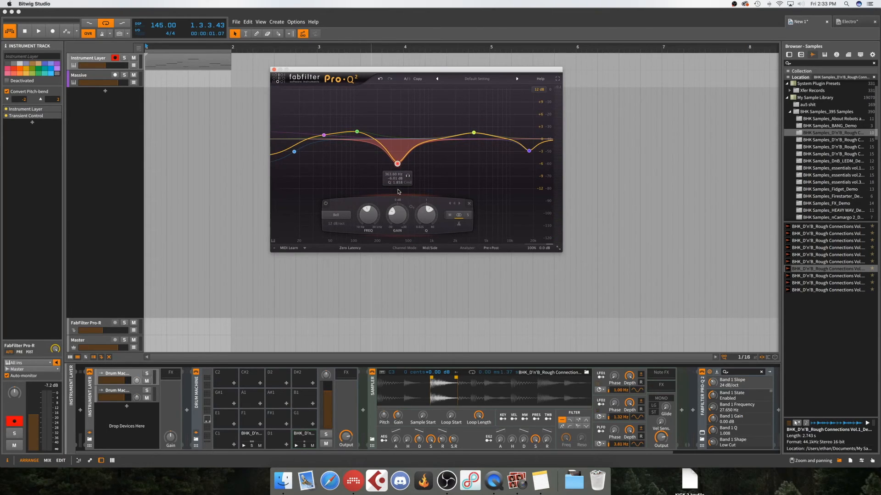
{"action": "mouse_move", "coordinate": [399, 191]}
{"action": "left_mouse_down"}
{"action": "mouse_move", "coordinate": [400, 174]}
{"action": "mouse_move", "coordinate": [400, 198]}
{"action": "left_mouse_up"}
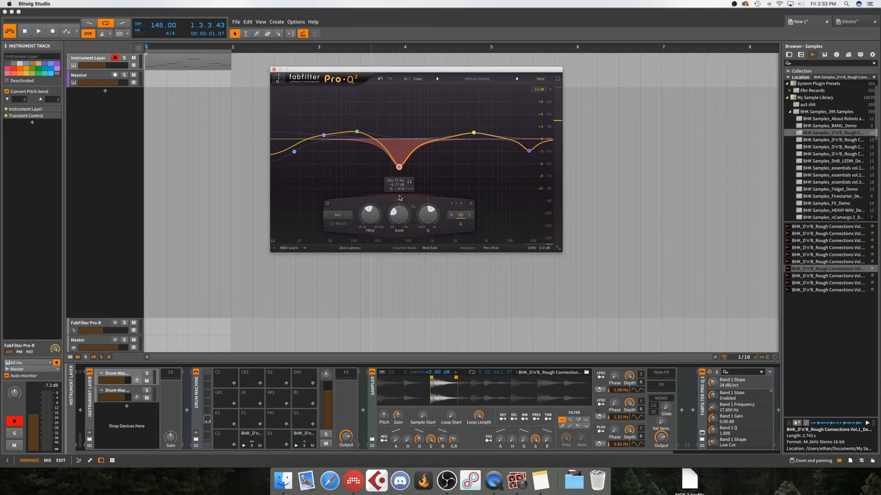
{"action": "left_click_drag", "start_coordinate": [400, 197], "coordinate": [399, 164]}
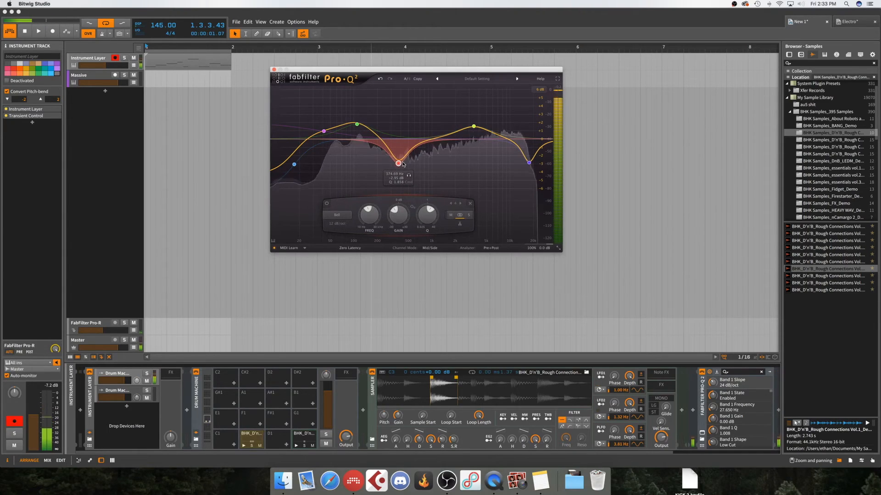
{"action": "left_click", "coordinate": [381, 80]}
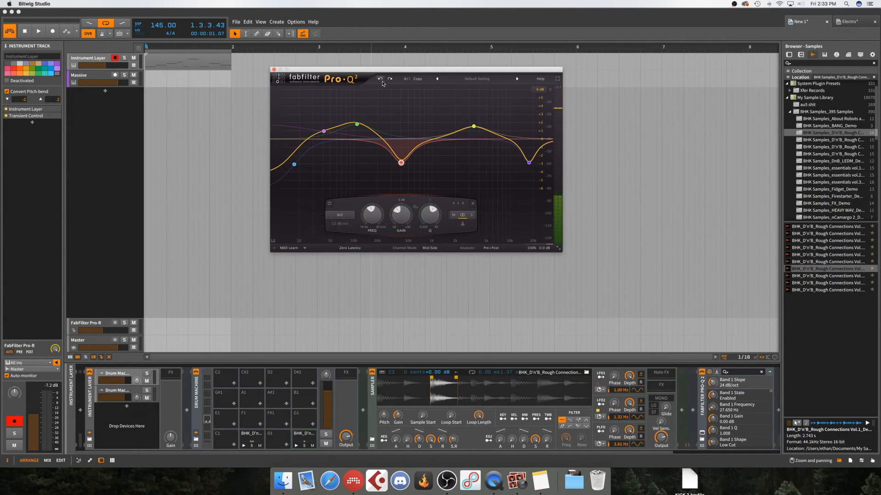
{"action": "left_click", "coordinate": [274, 70]}
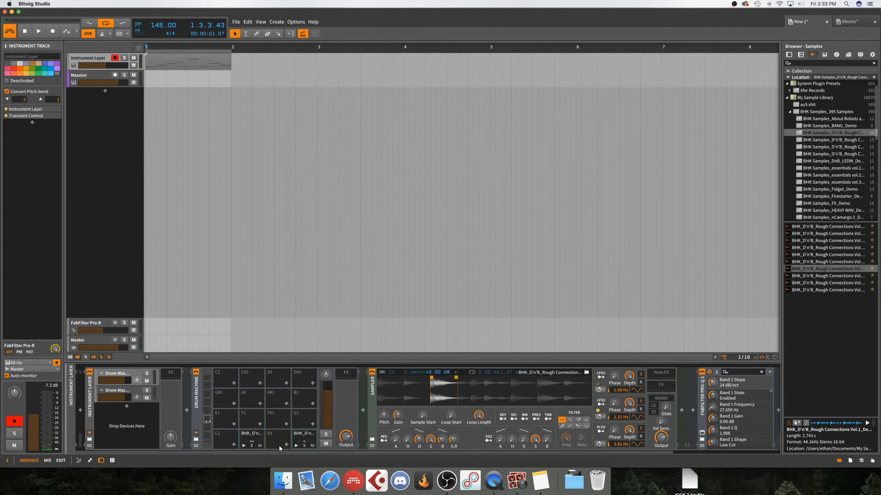
Select the D#1 pad and insert another FabFilter Pro-Q 2 directly after its Sampler
{"action": "left_click", "coordinate": [309, 434]}
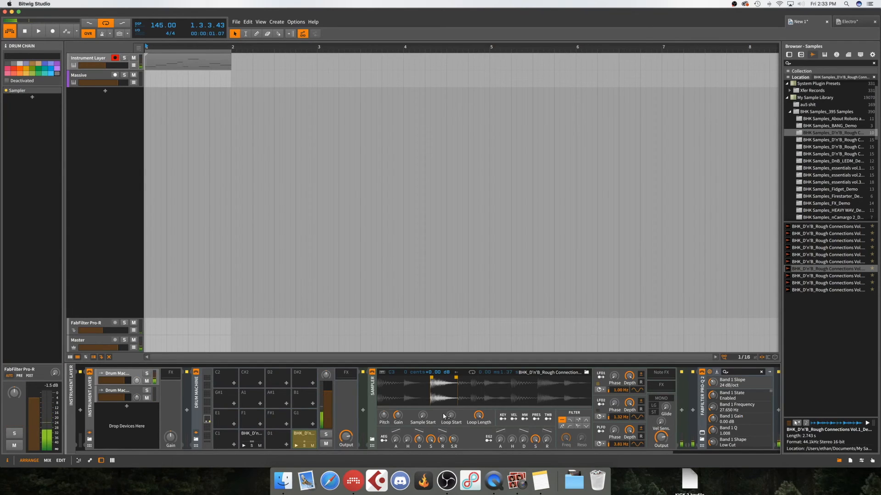
{"action": "scroll", "coordinate": [458, 392], "scroll_direction": "right", "scroll_amount": 3}
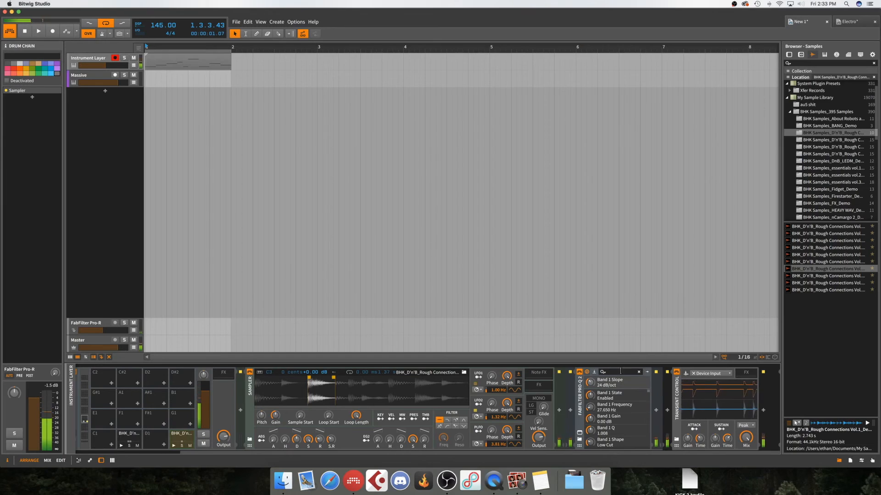
{"action": "left_click", "coordinate": [578, 435]}
{"action": "left_click", "coordinate": [578, 434]}
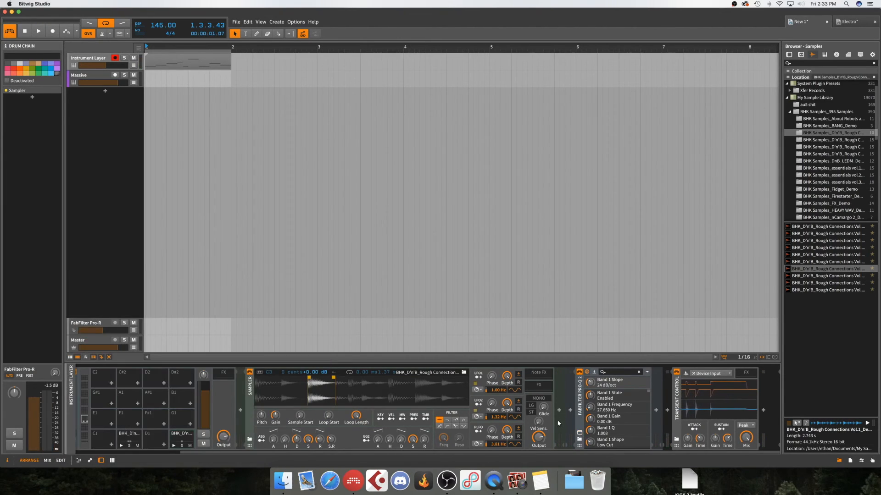
{"action": "double_click", "coordinate": [558, 422]}
{"action": "type", "text": "q"}
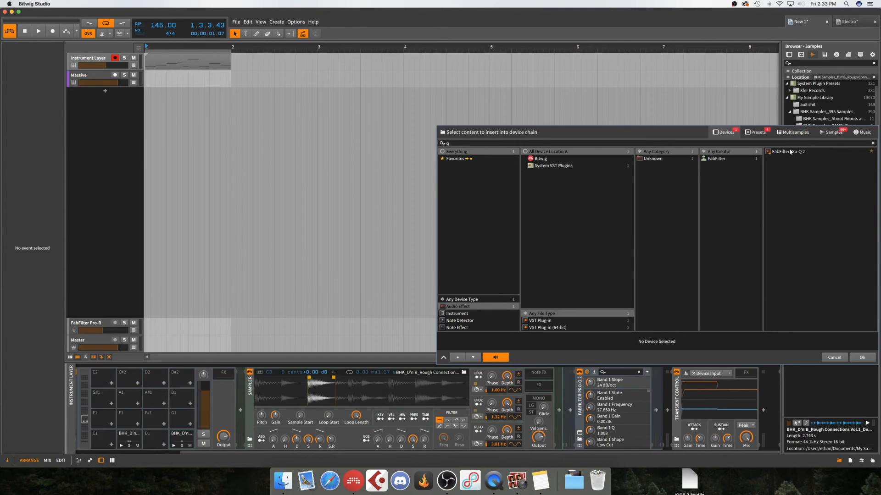
{"action": "double_click", "coordinate": [789, 152]}
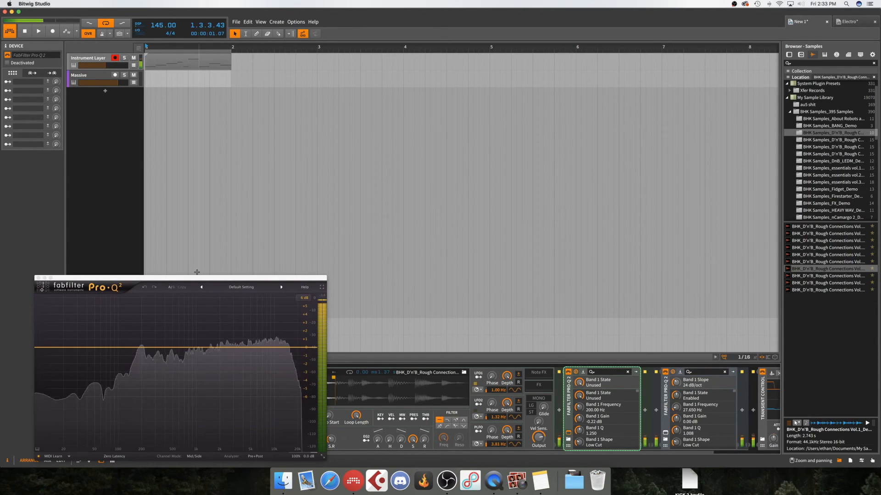
Move the new Pro-Q 2 window clear of the device chain and add a low cut at about 98.6 Hz
{"action": "left_click_drag", "start_coordinate": [197, 278], "coordinate": [357, 110]}
{"action": "left_click_drag", "start_coordinate": [200, 181], "coordinate": [278, 180]}
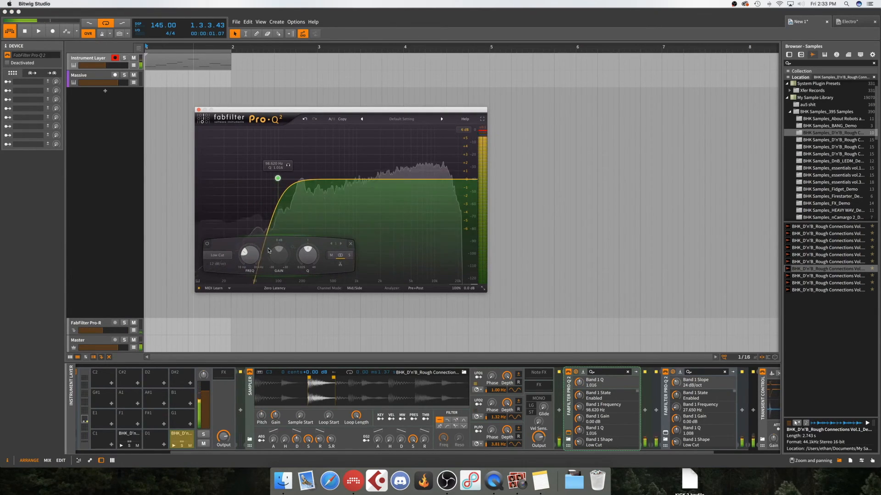
Lower the low cut to about 69.9 Hz and add a soloed bell boost of about 1.6 dB near 200 Hz
{"action": "left_click", "coordinate": [288, 165]}
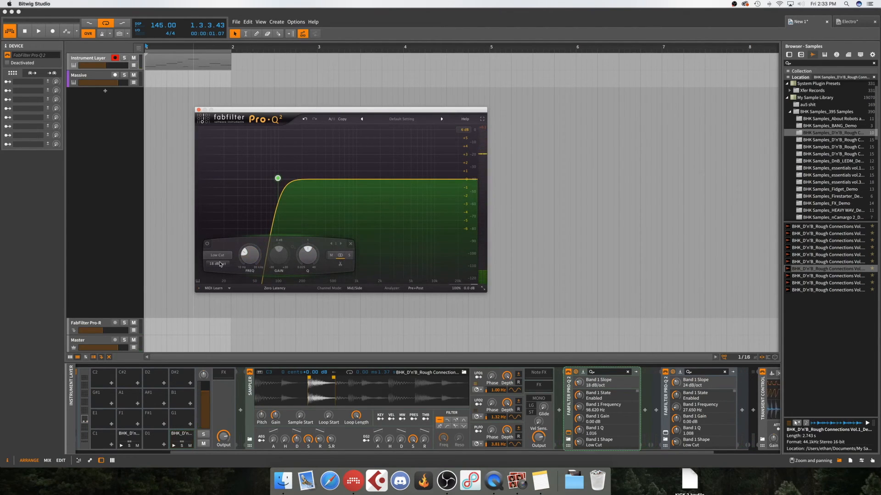
{"action": "left_click_drag", "start_coordinate": [277, 178], "coordinate": [266, 192]}
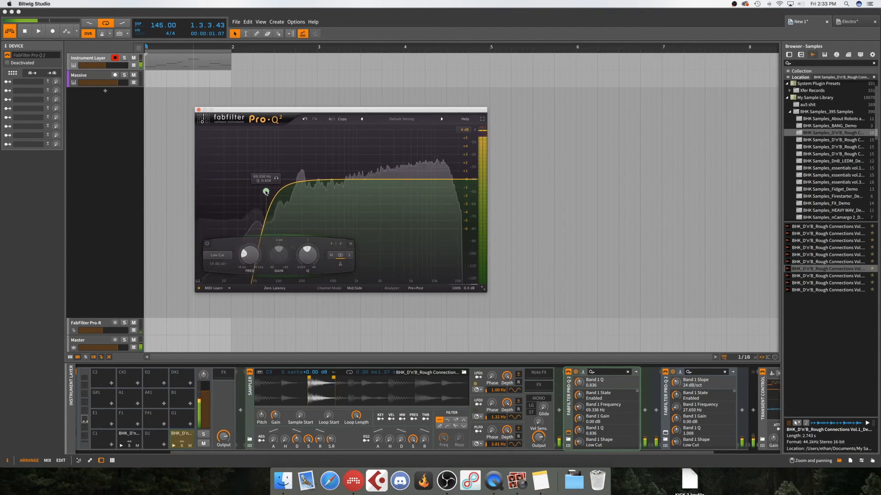
{"action": "left_click_drag", "start_coordinate": [419, 180], "coordinate": [380, 146]}
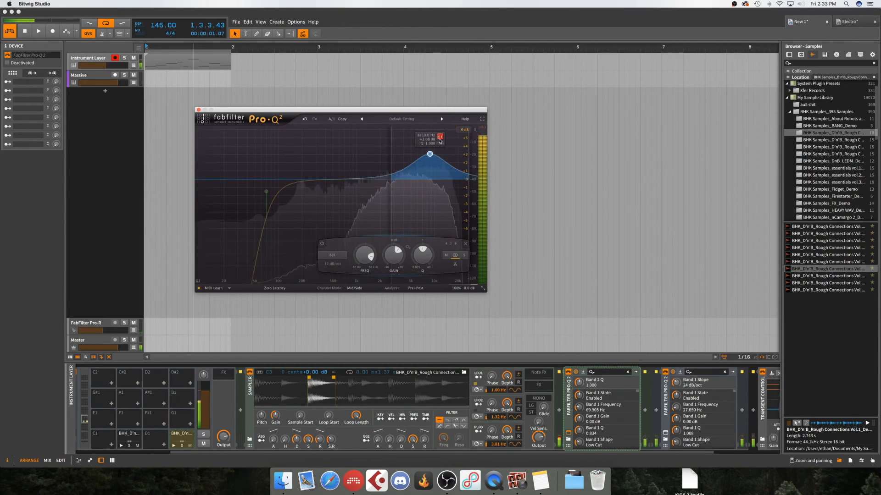
{"action": "left_click_drag", "start_coordinate": [431, 139], "coordinate": [302, 167]}
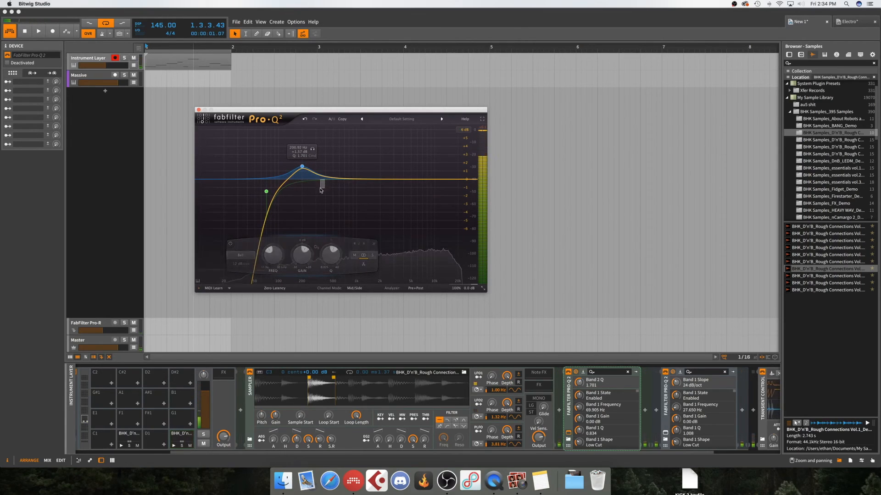
Add a narrow bell cut of about 3.8 dB near 320 Hz with a Q of about 3
{"action": "double_click", "coordinate": [319, 187]}
{"action": "left_click_drag", "start_coordinate": [320, 189], "coordinate": [321, 196]}
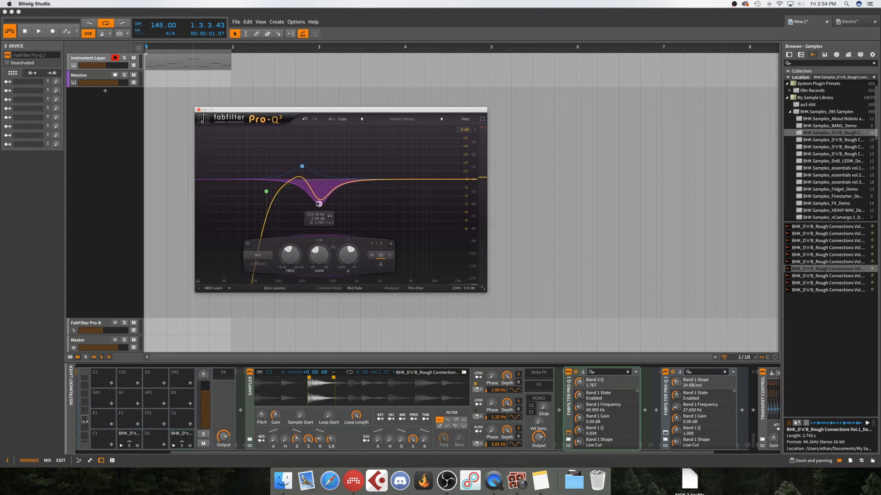
{"action": "left_click_drag", "start_coordinate": [319, 207], "coordinate": [324, 211]}
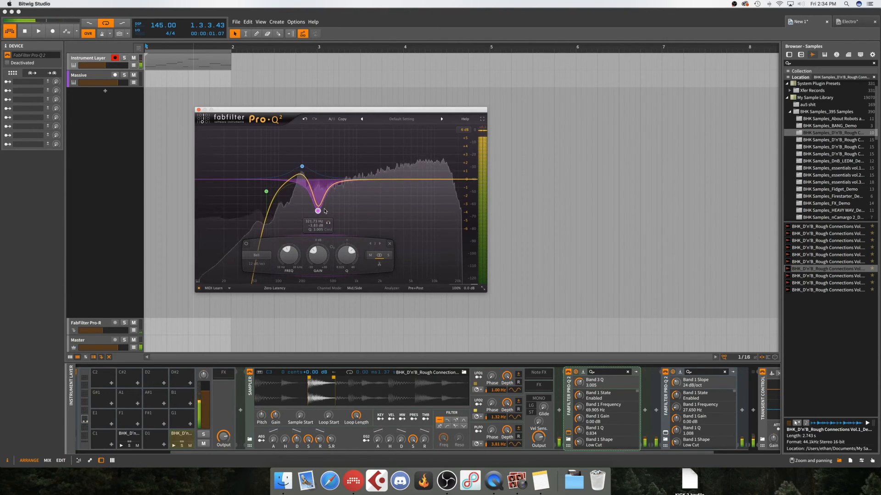
Add a bell cut of about 3.6 dB near 19 kHz and a slight, wide boost in the midrange
{"action": "left_click_drag", "start_coordinate": [378, 179], "coordinate": [417, 193]}
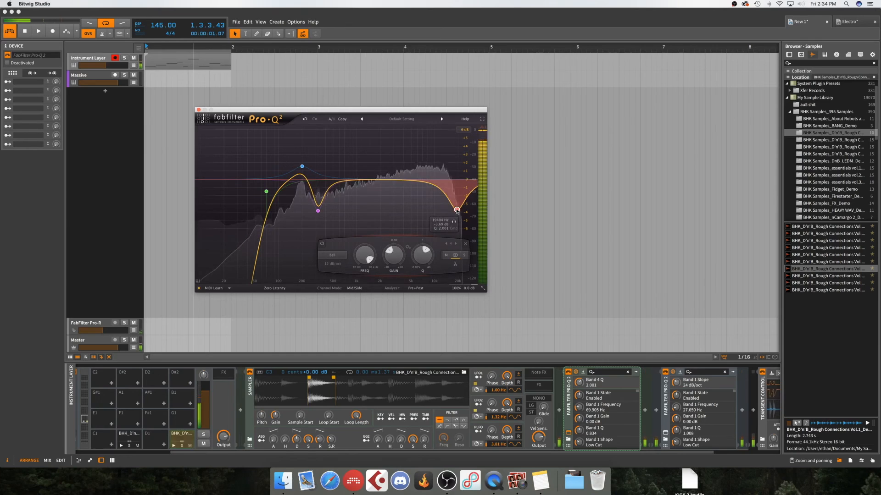
{"action": "left_click_drag", "start_coordinate": [375, 179], "coordinate": [350, 175]}
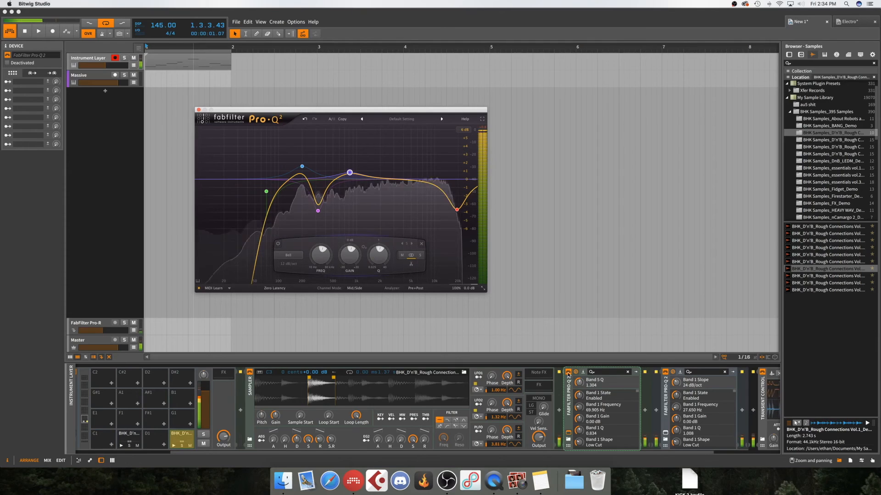
Compare the D#1 pad's sound with its Pro-Q 2 bypassed and enabled, leaving the EQ enabled
{"action": "left_click", "coordinate": [569, 373]}
{"action": "left_click", "coordinate": [568, 373]}
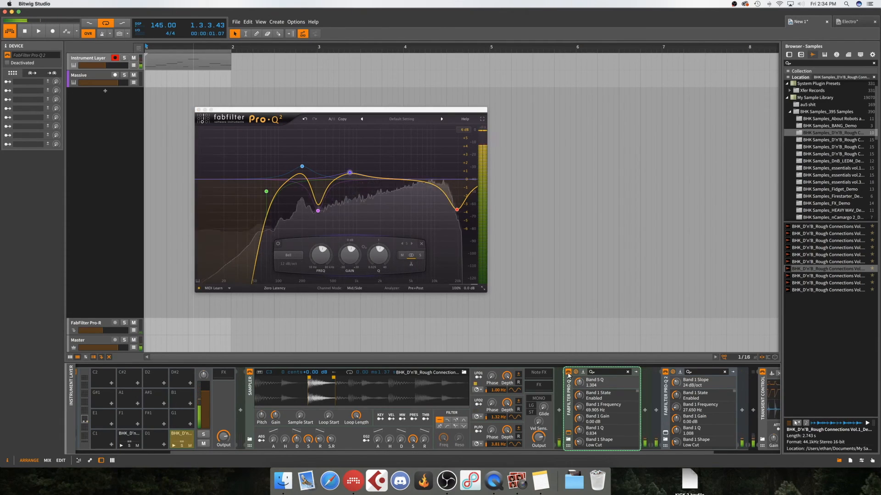
{"action": "left_click", "coordinate": [569, 373]}
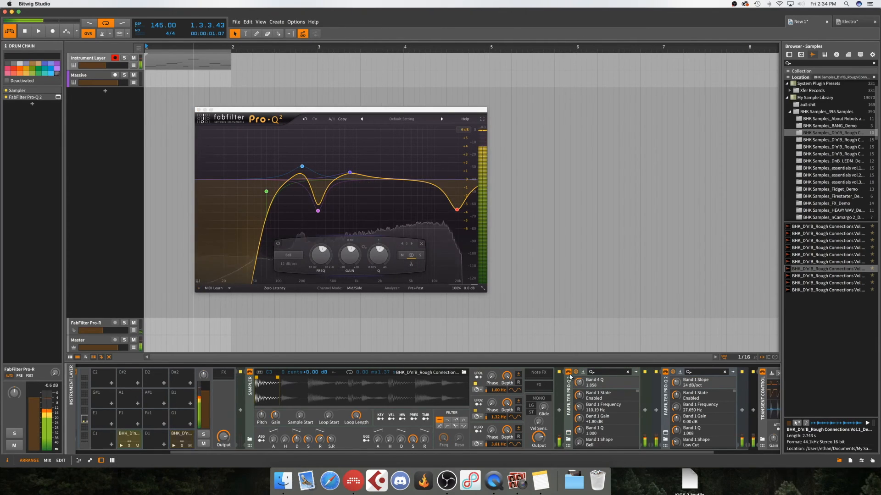
{"action": "left_click", "coordinate": [569, 373]}
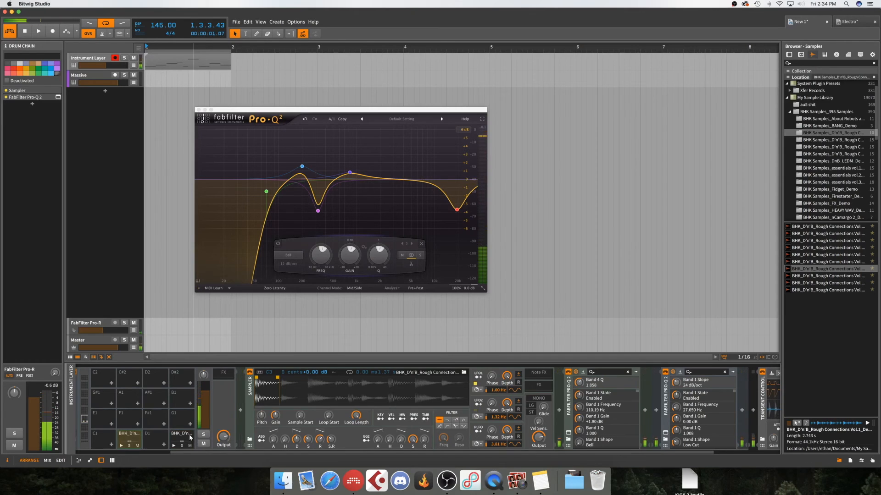
{"action": "left_click", "coordinate": [569, 373]}
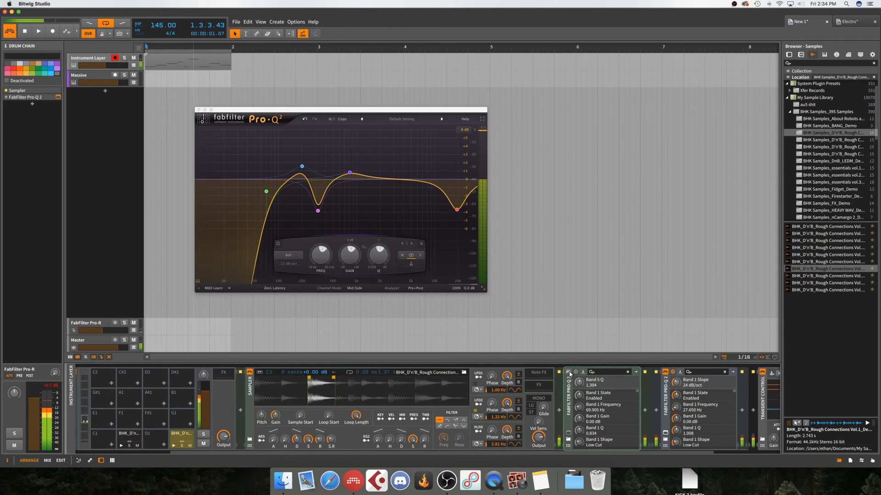
{"action": "left_click", "coordinate": [569, 373]}
Raise the low-mid boost to about 2.3 dB near 207 Hz and move the narrow cut to about 260 Hz
{"action": "mouse_move", "coordinate": [302, 166]}
{"action": "left_mouse_down"}
{"action": "mouse_move", "coordinate": [305, 142]}
{"action": "mouse_move", "coordinate": [304, 161]}
{"action": "left_mouse_up"}
{"action": "mouse_move", "coordinate": [318, 210]}
{"action": "left_mouse_down"}
{"action": "mouse_move", "coordinate": [306, 201]}
{"action": "mouse_move", "coordinate": [310, 190]}
{"action": "mouse_move", "coordinate": [311, 210]}
{"action": "left_mouse_up"}
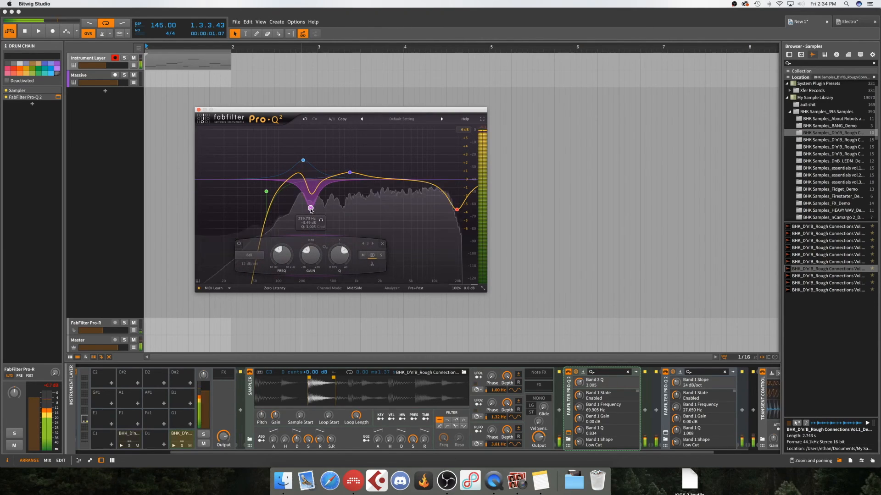
Play the pattern with the EQ window closed, and reopen the D#1 pad's EQ to review its bands before closing it
{"action": "key", "text": "space"}
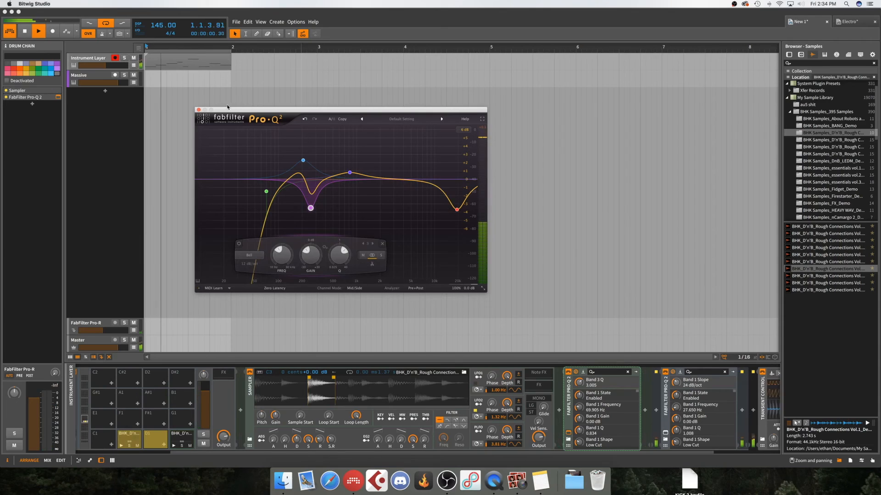
{"action": "left_click", "coordinate": [198, 111]}
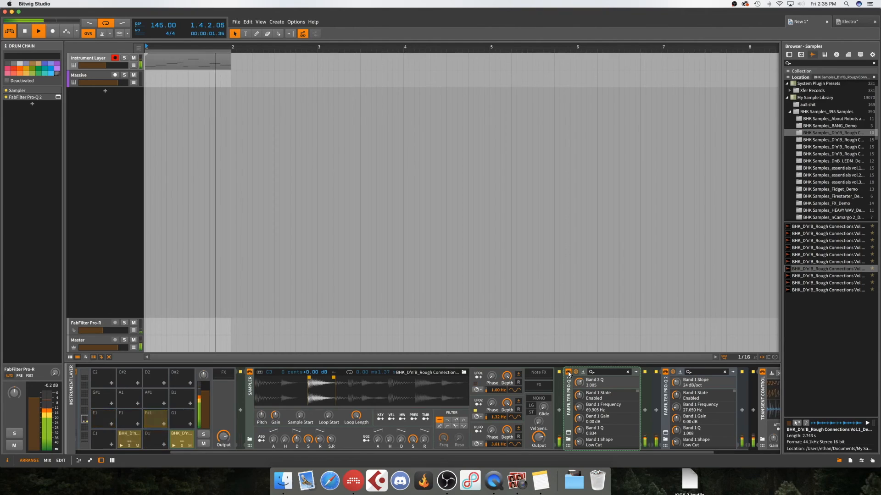
{"action": "key", "text": "space"}
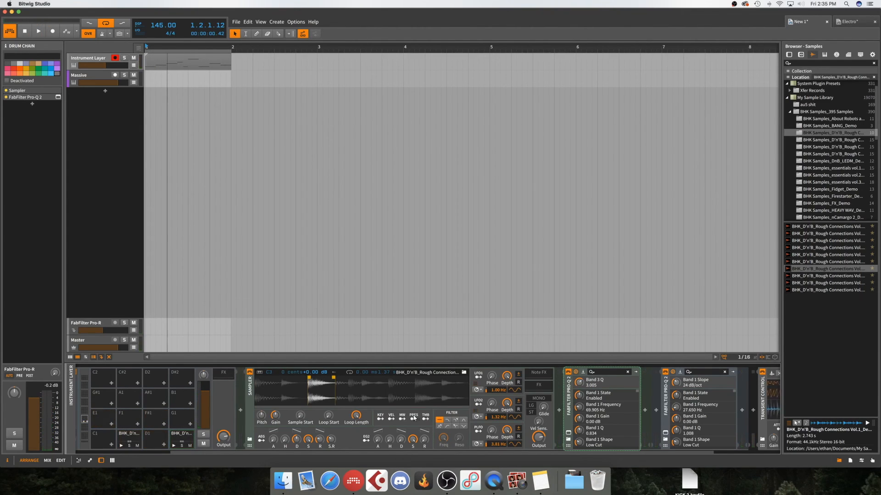
{"action": "left_click", "coordinate": [569, 433]}
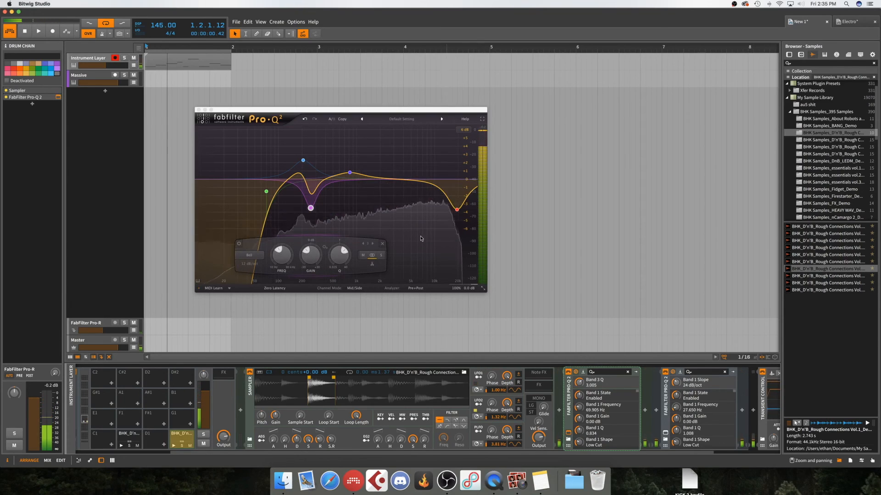
{"action": "mouse_move", "coordinate": [311, 208]}
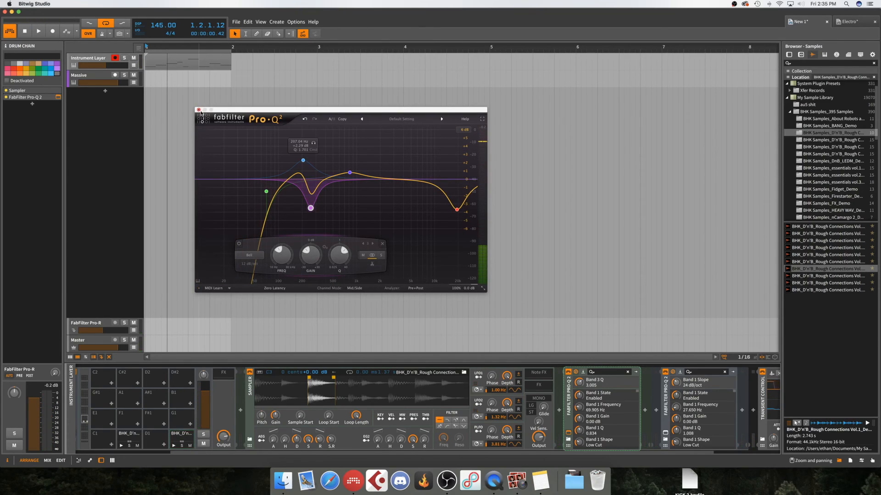
{"action": "left_click", "coordinate": [198, 110]}
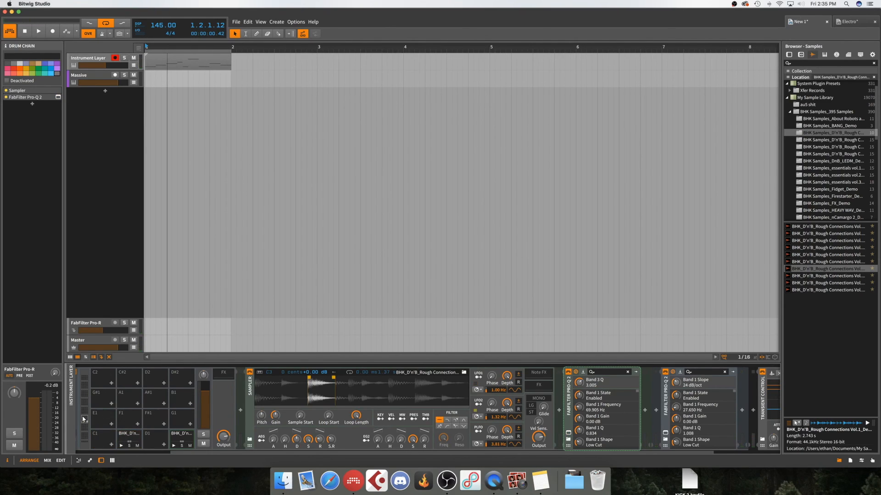
Open the second Drum Machine layer's Pro-Q 2 during playback and lower its low cut to about 172 Hz
{"action": "scroll", "coordinate": [160, 408], "scroll_direction": "left", "scroll_amount": 5}
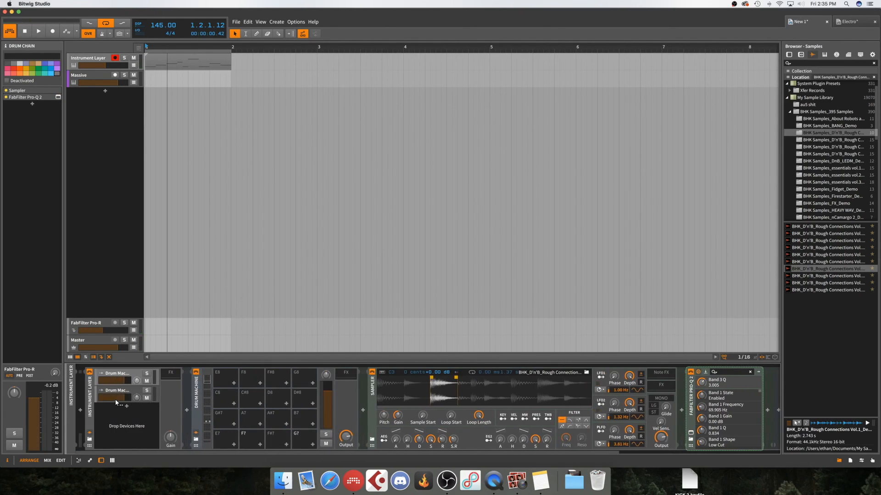
{"action": "left_click", "coordinate": [118, 390]}
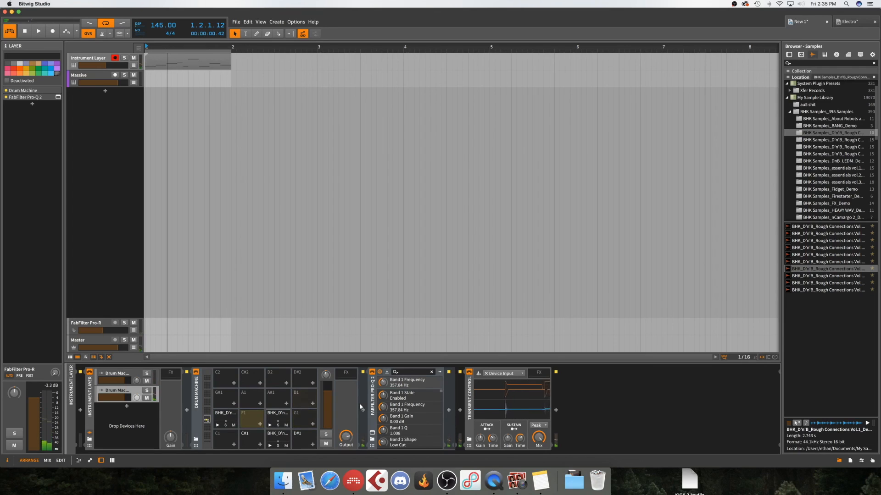
{"action": "key", "text": "space"}
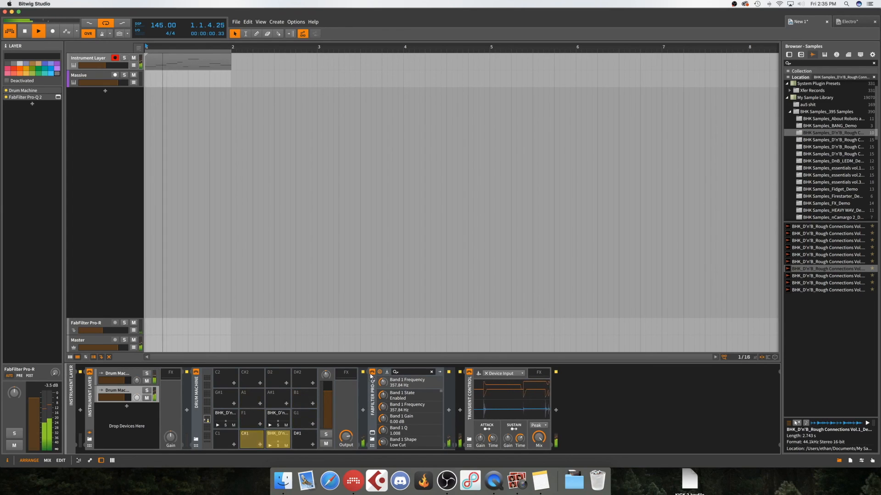
{"action": "left_click", "coordinate": [372, 433]}
{"action": "left_click", "coordinate": [161, 347]}
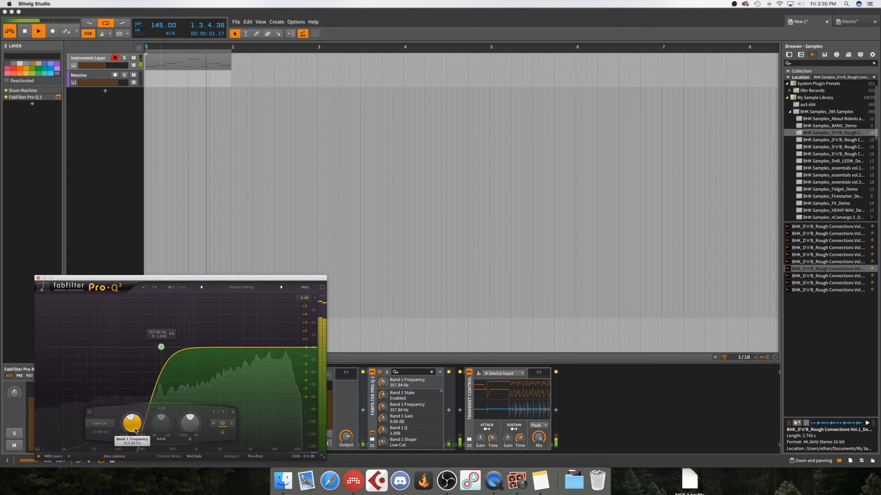
{"action": "mouse_move", "coordinate": [131, 448]}
{"action": "left_mouse_down"}
{"action": "mouse_move", "coordinate": [114, 461]}
{"action": "mouse_move", "coordinate": [131, 428]}
{"action": "mouse_move", "coordinate": [121, 493]}
{"action": "mouse_move", "coordinate": [124, 463]}
{"action": "left_mouse_up"}
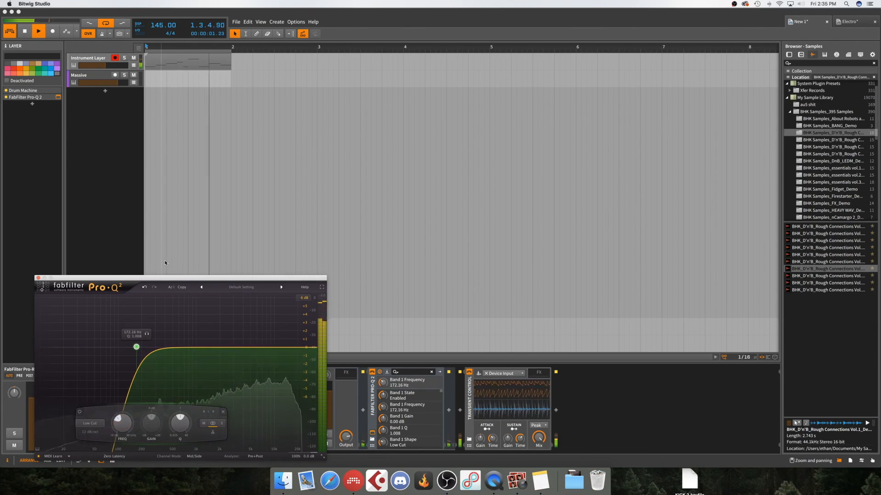
With the second layer soloed and the EQ window moved clear of the device chain, add a bell cut at the extreme high end
{"action": "left_click_drag", "start_coordinate": [159, 280], "coordinate": [383, 105]}
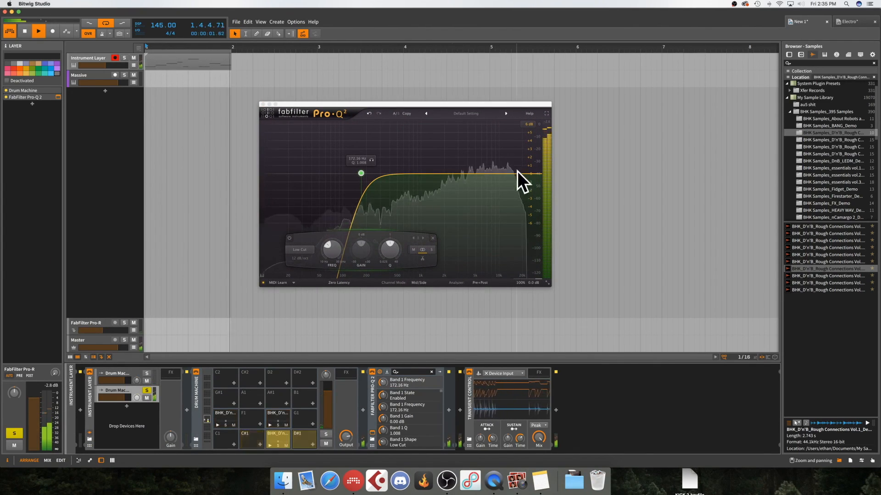
{"action": "left_click_drag", "start_coordinate": [517, 174], "coordinate": [524, 206]}
{"action": "scroll", "coordinate": [510, 163], "scroll_direction": "down", "scroll_amount": 5}
{"action": "scroll", "coordinate": [496, 167], "scroll_direction": "up", "scroll_amount": 4}
Add a slight high-frequency boost and a bell cut of about 3.2 dB near 3.1 kHz
{"action": "double_click", "coordinate": [491, 181]}
{"action": "scroll", "coordinate": [527, 189], "scroll_direction": "up", "scroll_amount": 4}
{"action": "scroll", "coordinate": [521, 201], "scroll_direction": "up", "scroll_amount": 3}
{"action": "left_click_drag", "start_coordinate": [464, 165], "coordinate": [421, 191]}
{"action": "left_click_drag", "start_coordinate": [428, 198], "coordinate": [459, 201]}
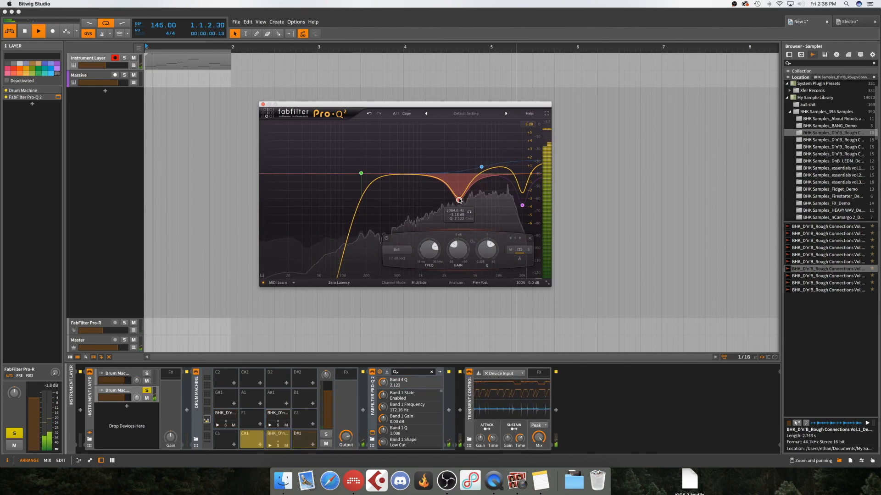
Unsolo the second Drum Machine layer, close its EQ and stop playback
{"action": "left_click", "coordinate": [153, 391]}
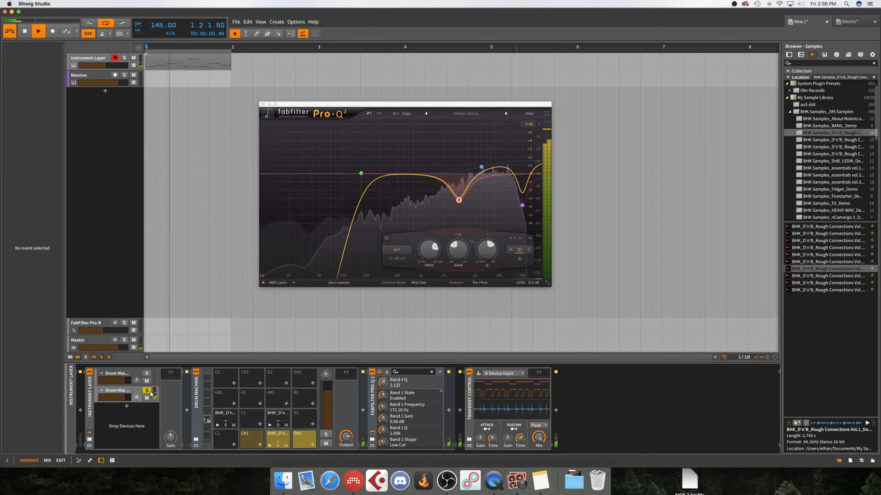
{"action": "left_click", "coordinate": [147, 391]}
{"action": "left_click", "coordinate": [262, 104]}
{"action": "key", "text": "space"}
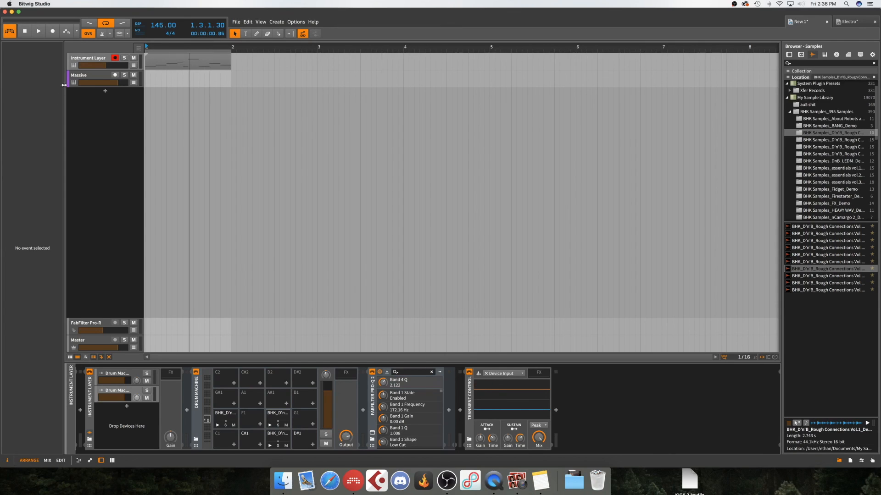
Rename the Massive track as Trigger
{"action": "double_click", "coordinate": [83, 78]}
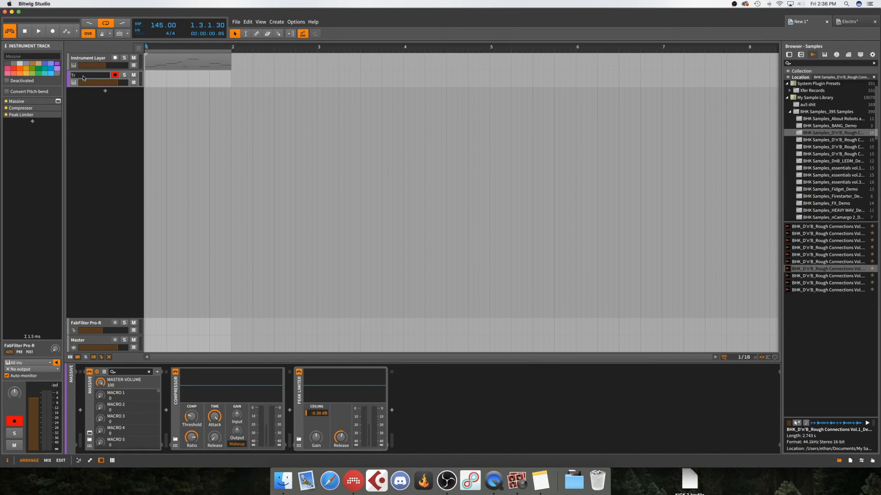
{"action": "type", "text": "Trigger"}
{"action": "key", "text": "Return"}
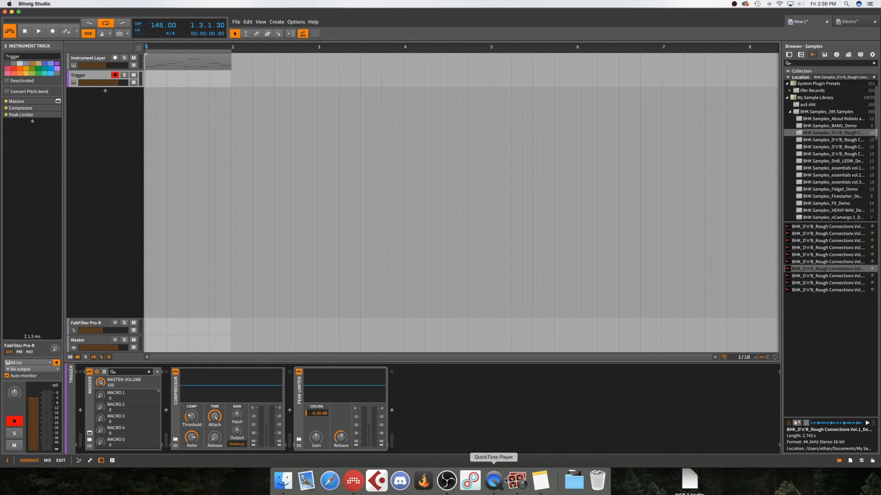
Switch to OBS
{"action": "left_click", "coordinate": [447, 480]}
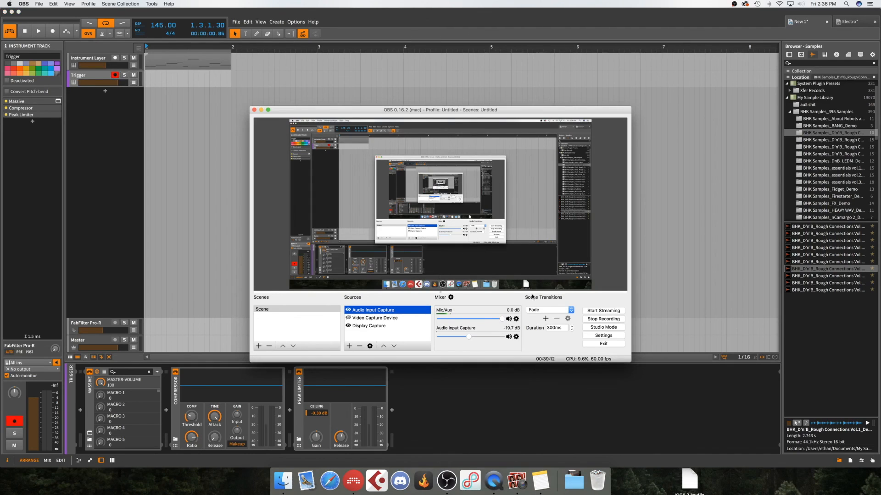